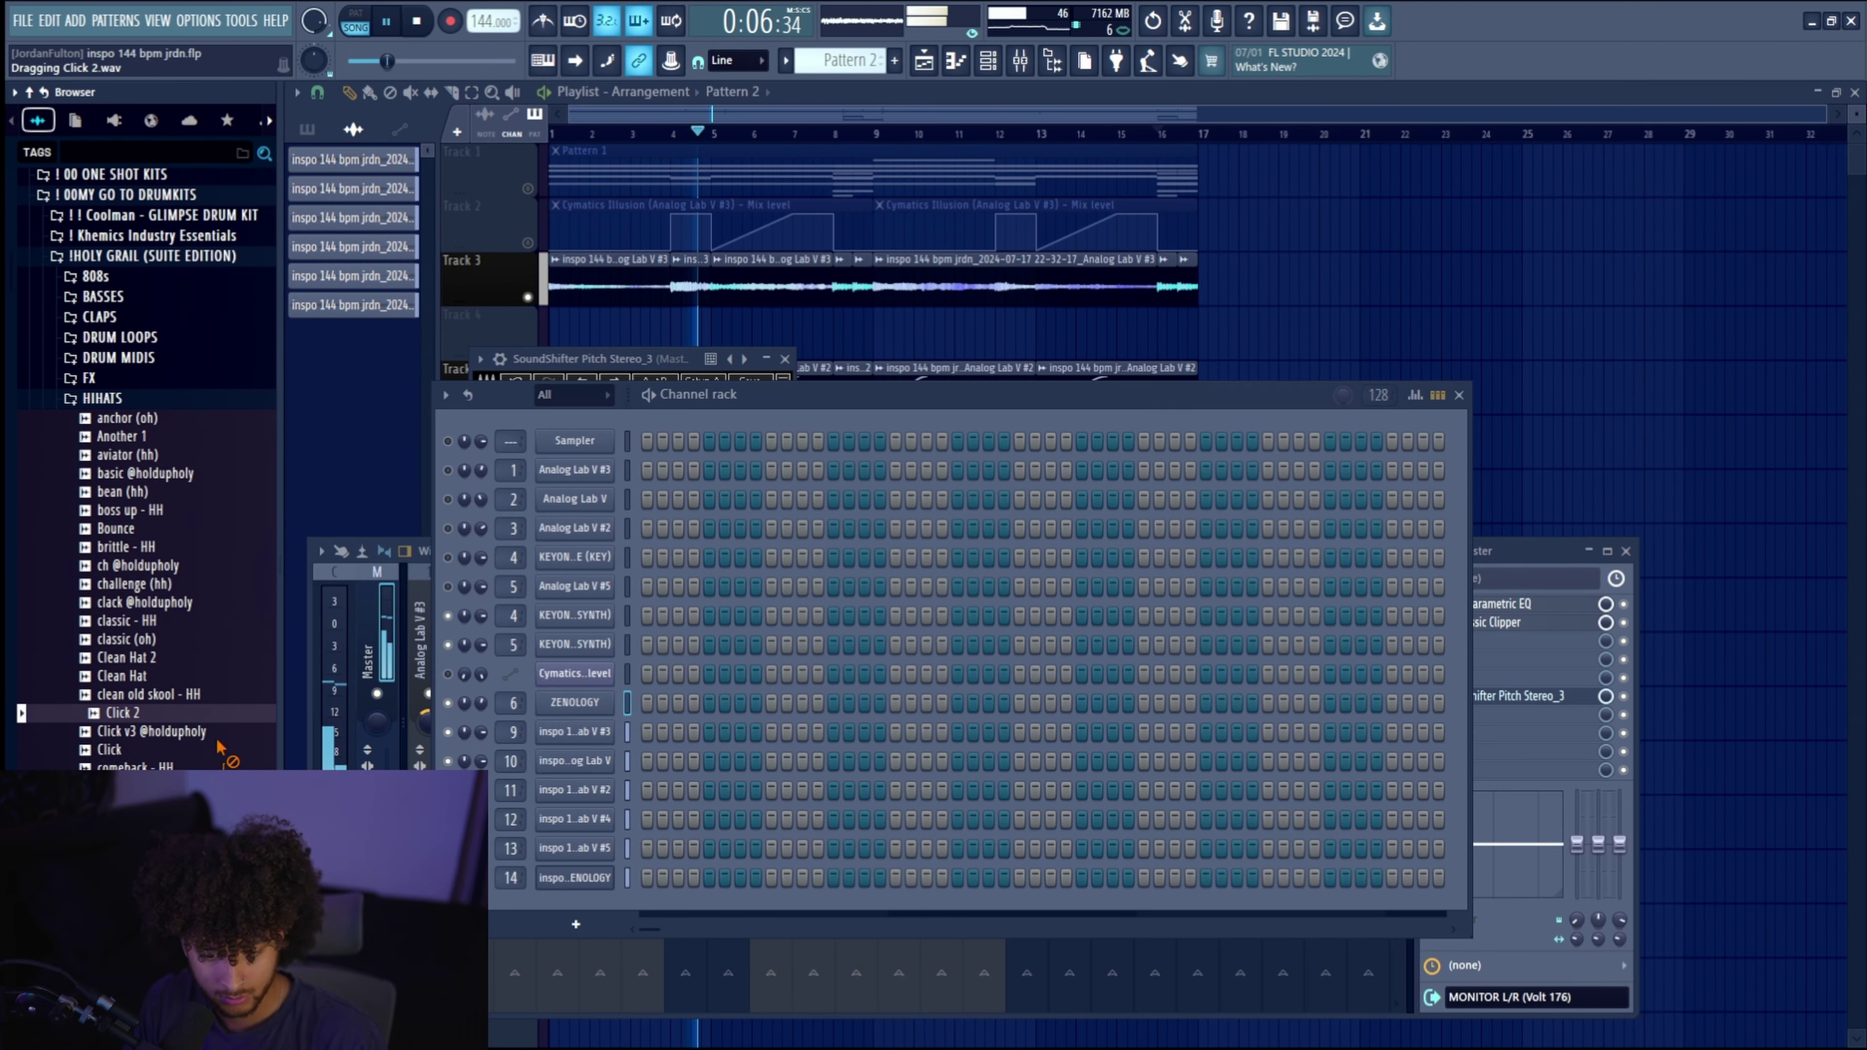
Add the Click 2 hi-hat sample as a new channel and collapse the HIHATS folder.
left_click_drag(579, 899, 577, 901)
left_click(133, 402)
scroll(145, 505, "up", 4)
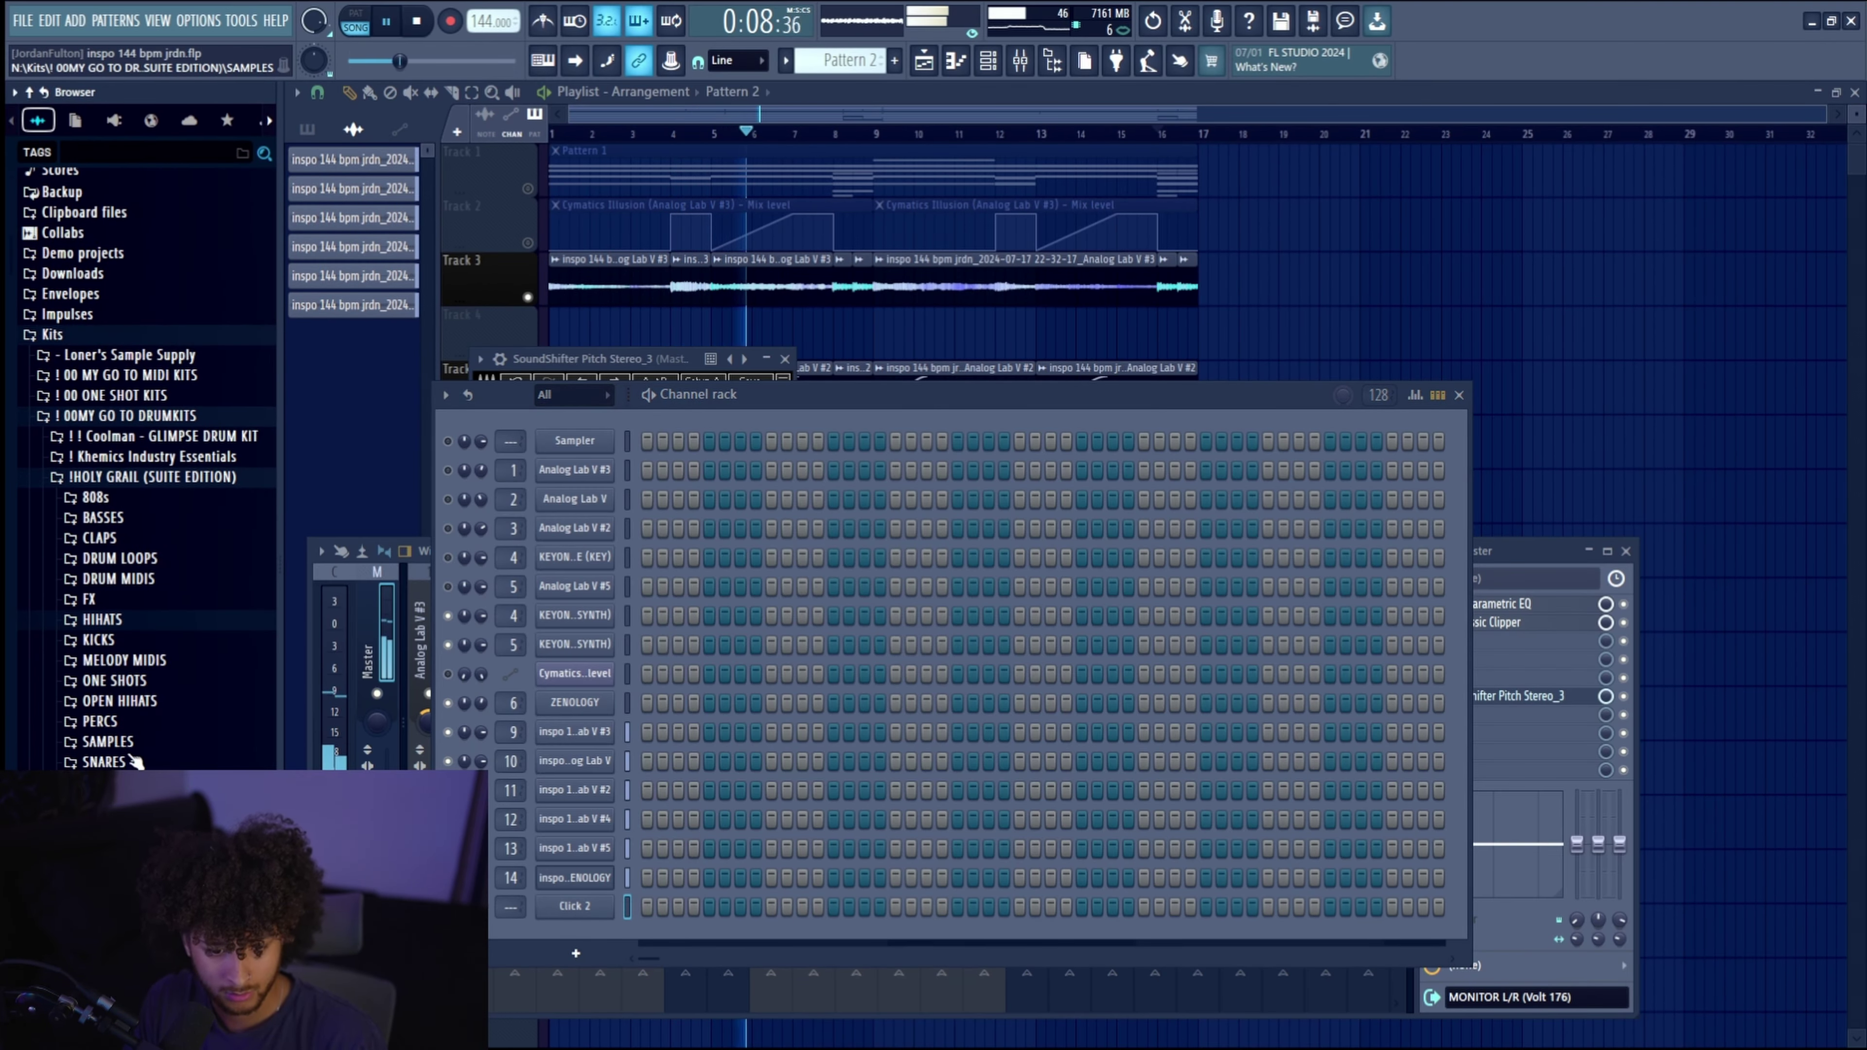
Load Hard Asf (Snare) from the SNARES folder as a new channel and place a snare hit on step 9.
left_click(134, 762)
scroll(140, 470, "up", 2)
scroll(147, 470, "down", 2)
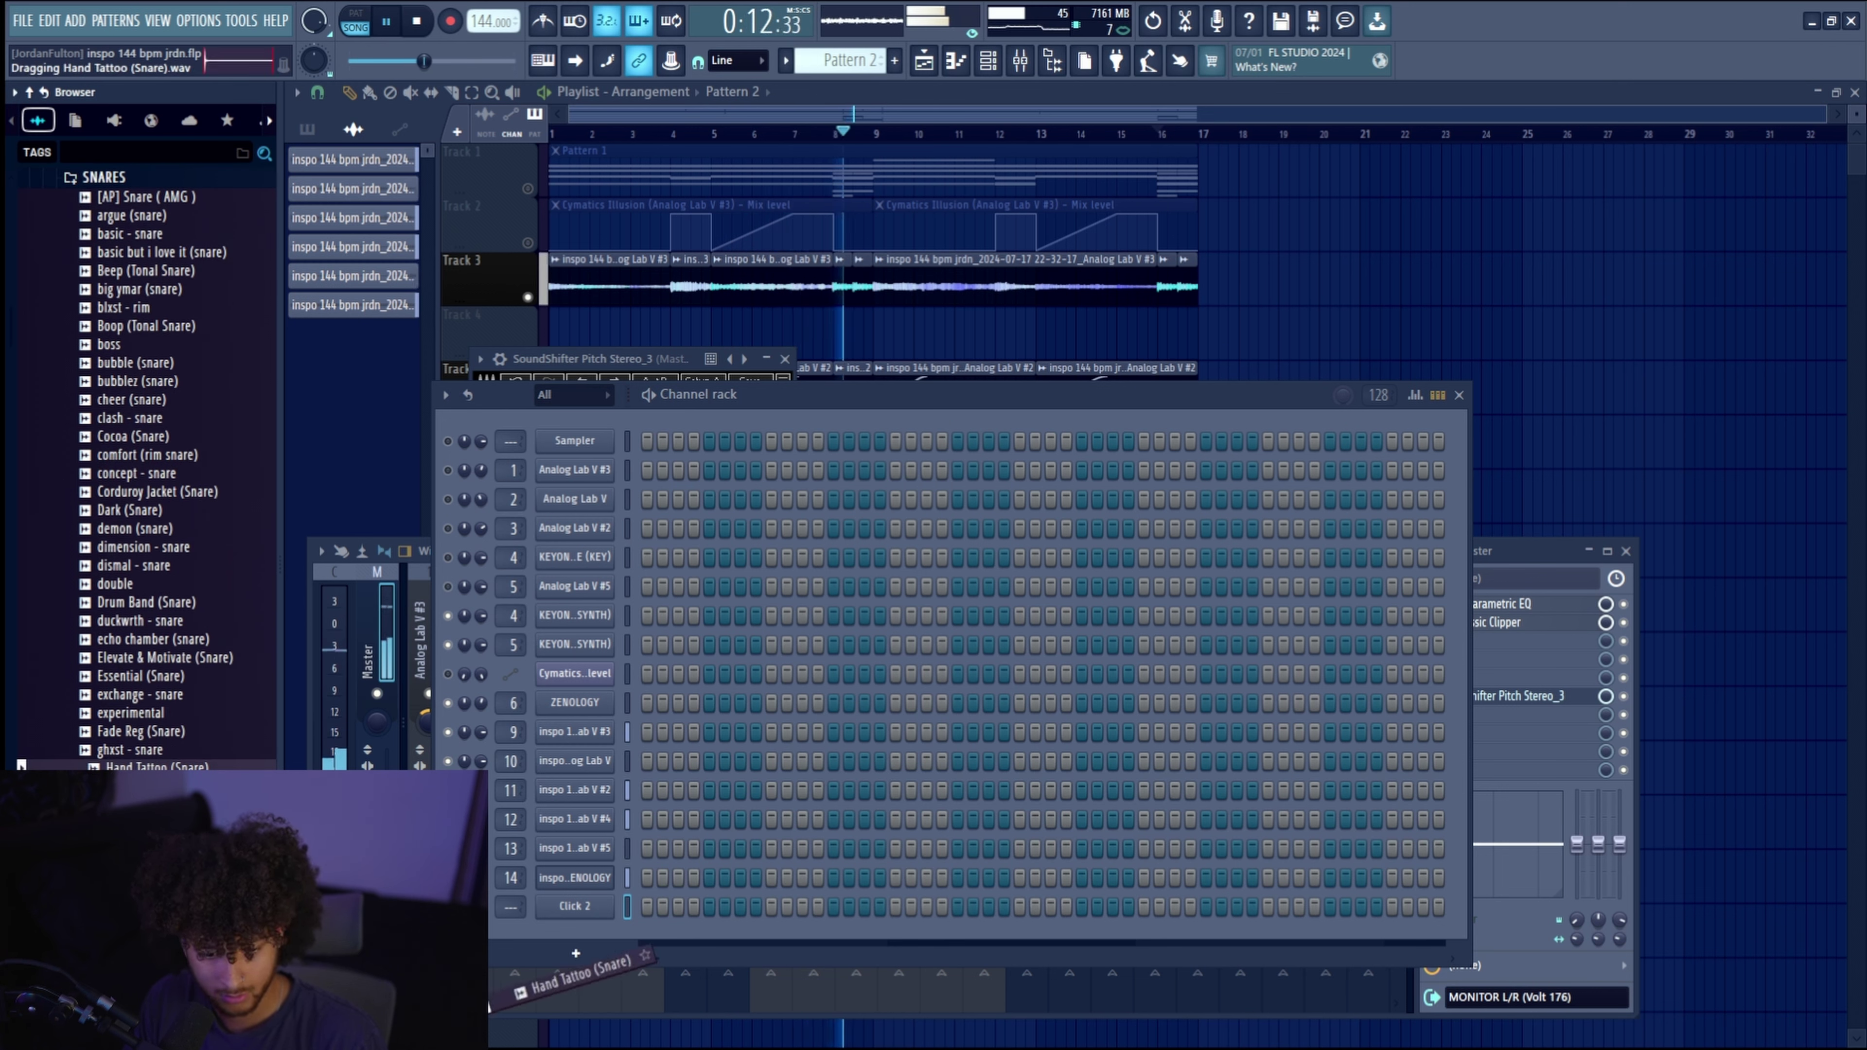
left_click_drag(563, 984, 649, 909)
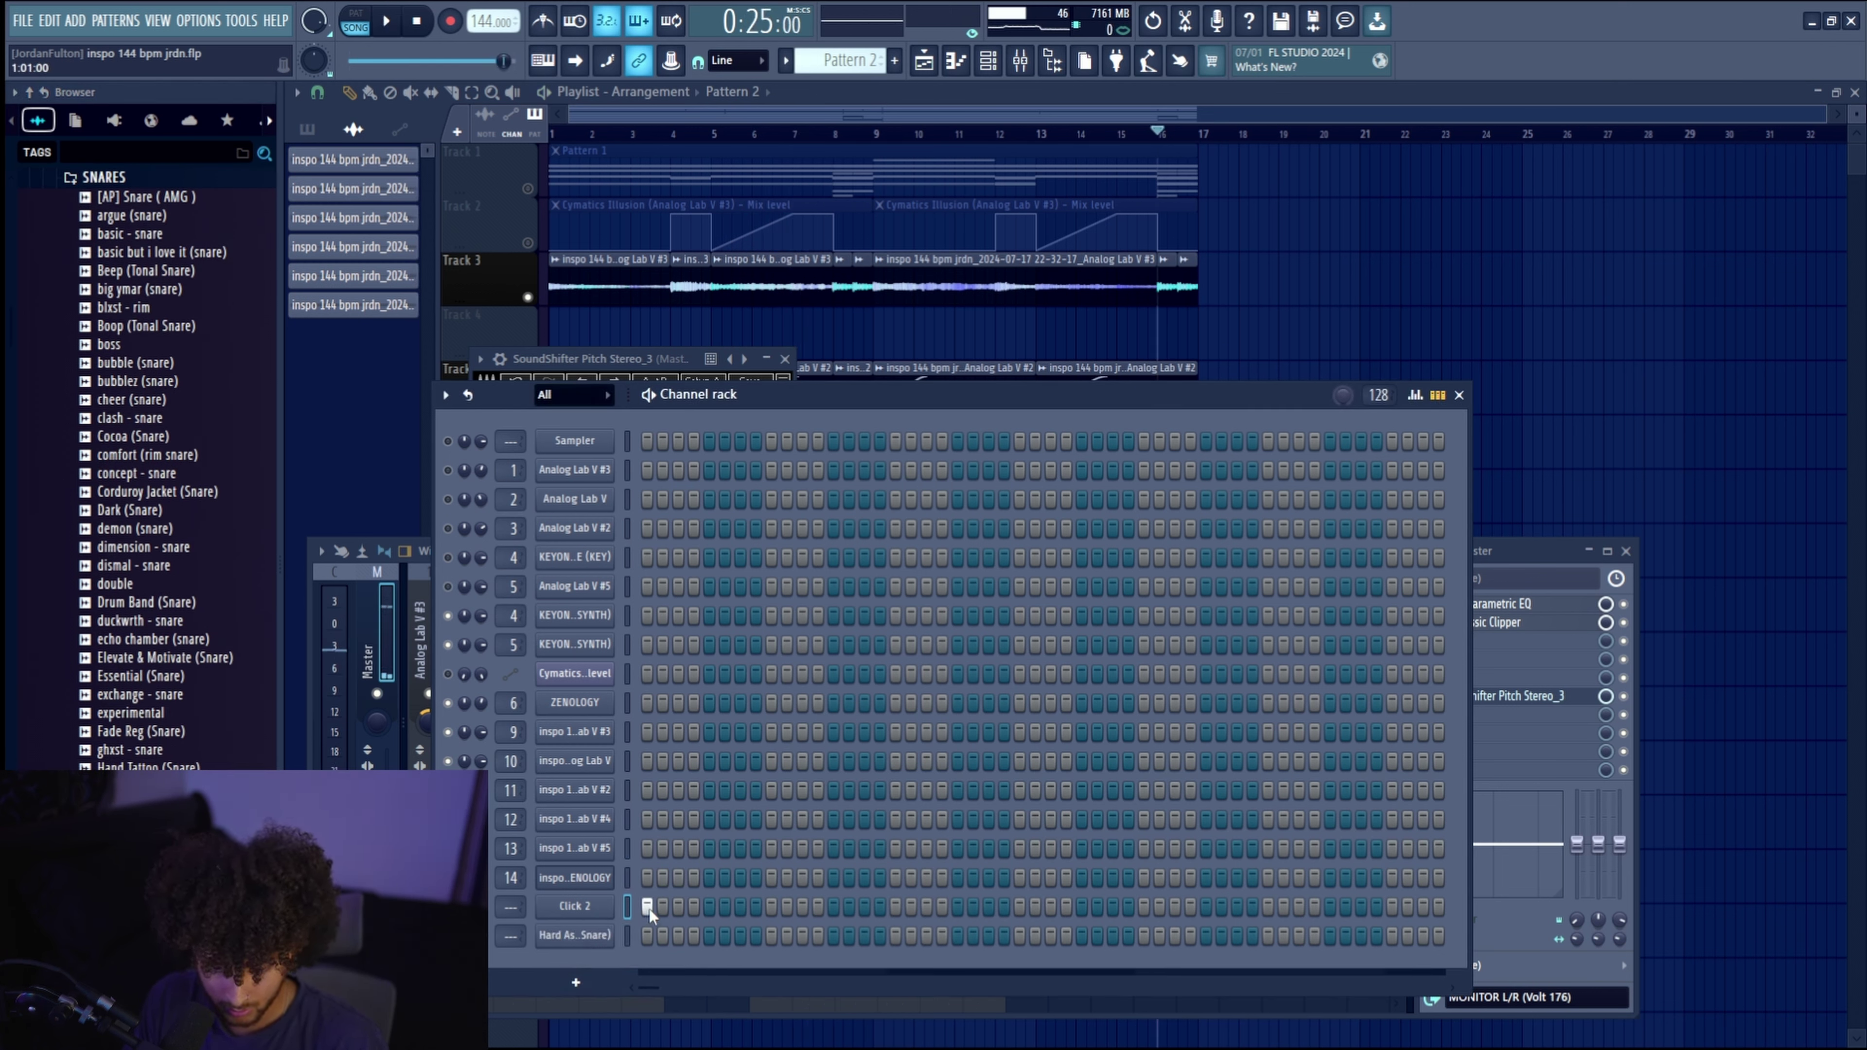
left_click(771, 936)
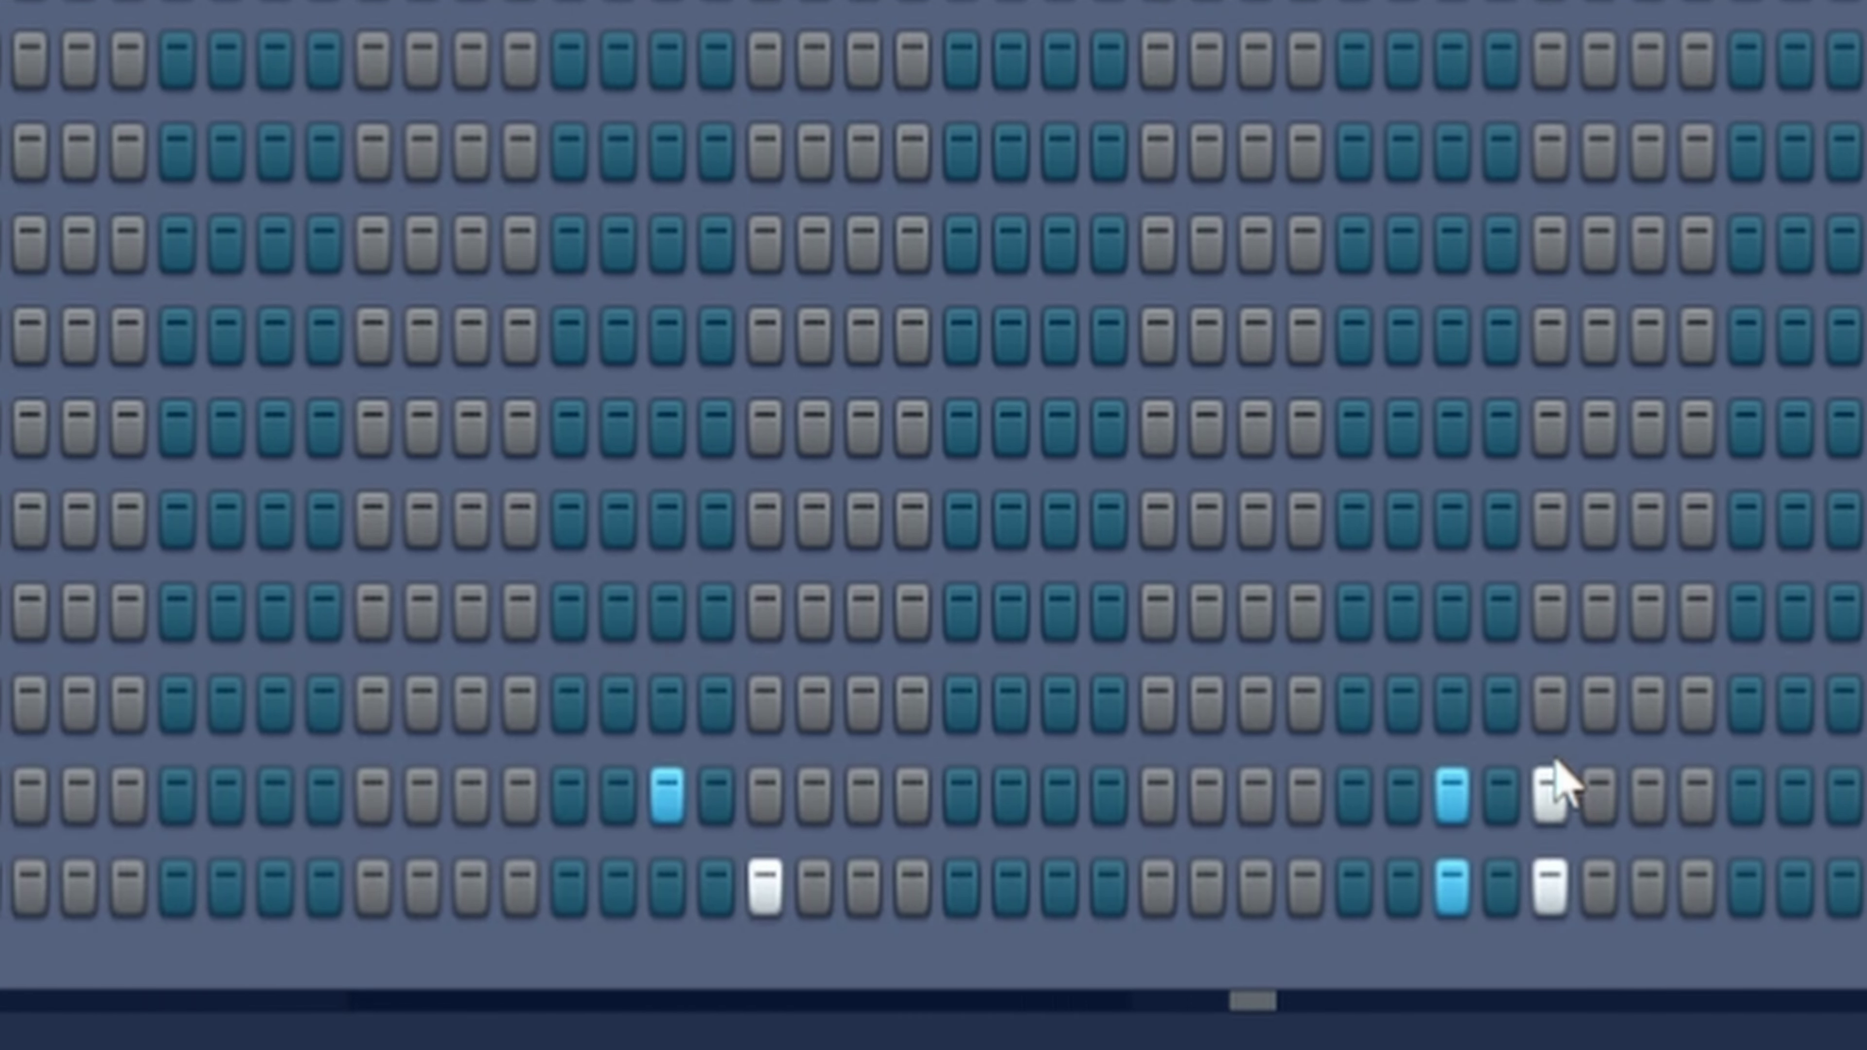
Duplicate Click 2's four-bar pattern into bars 5 to 8 in the piano roll and add two notes at the start of bar 3.
right_click(3, 289)
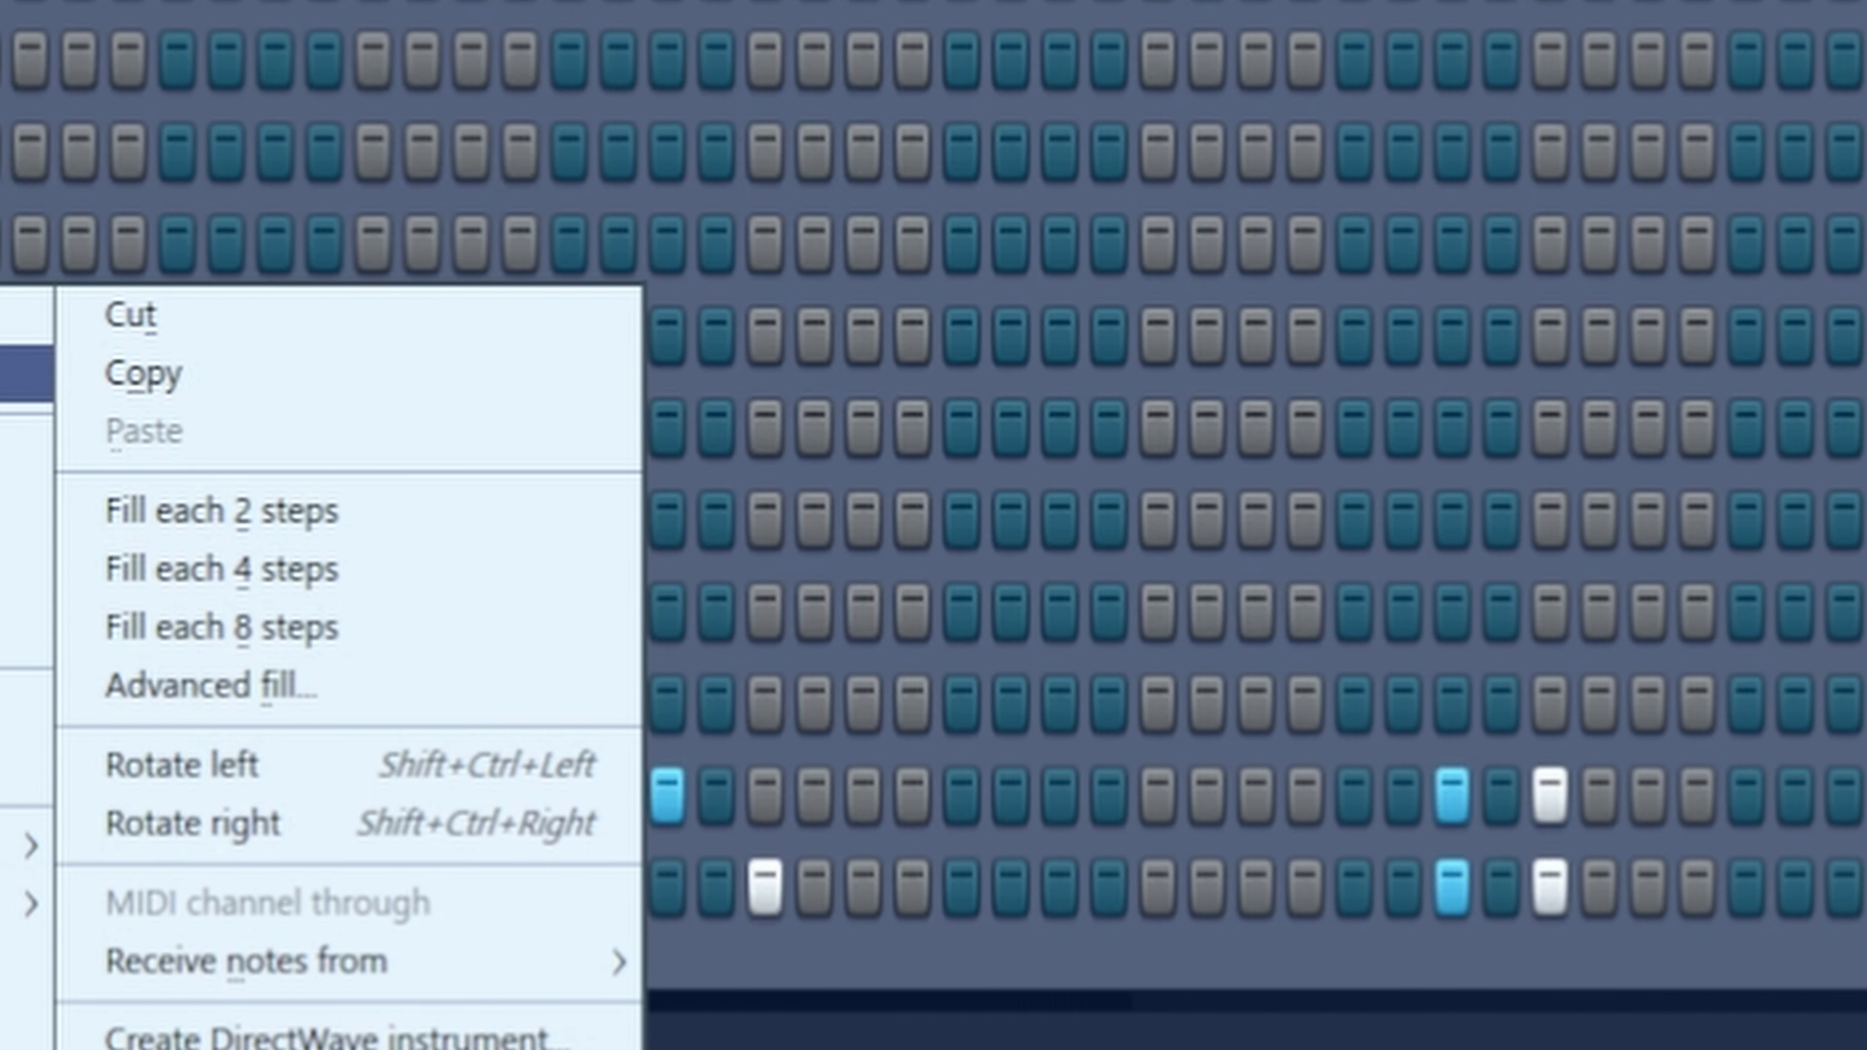
left_click(26, 314)
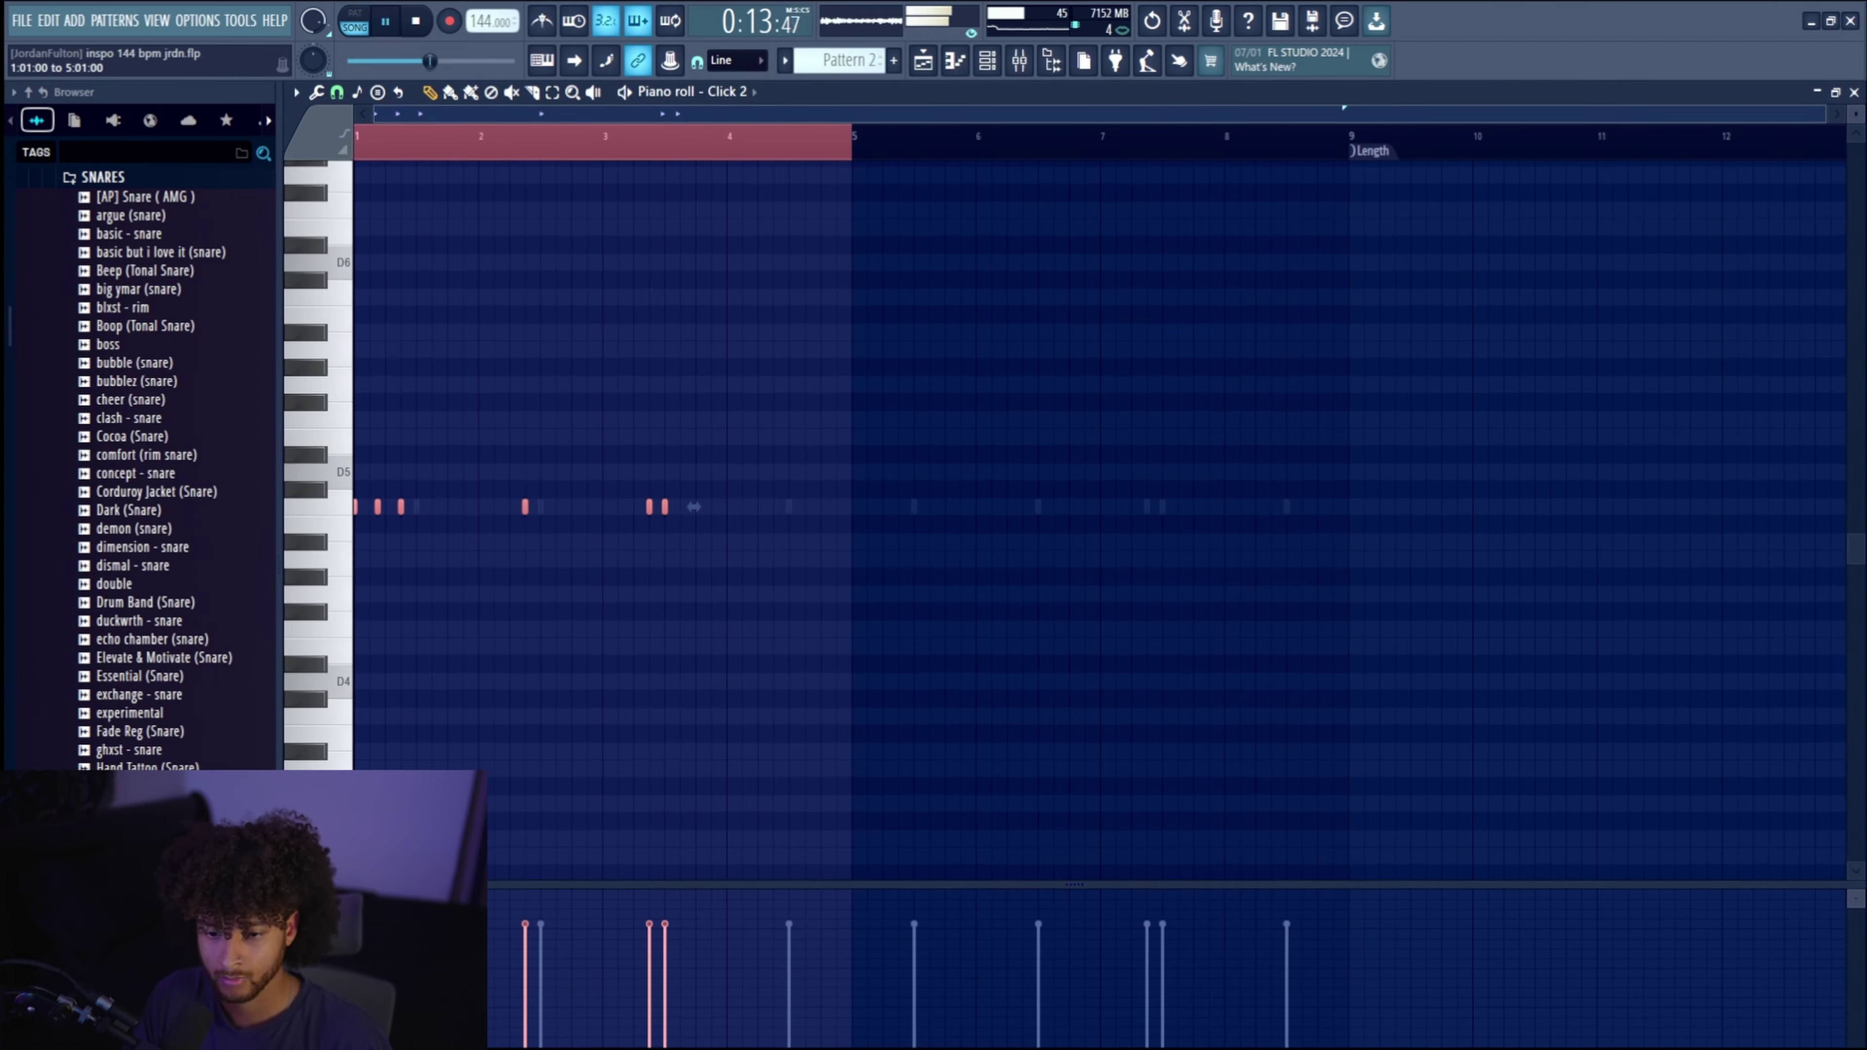
key("ctrl+b")
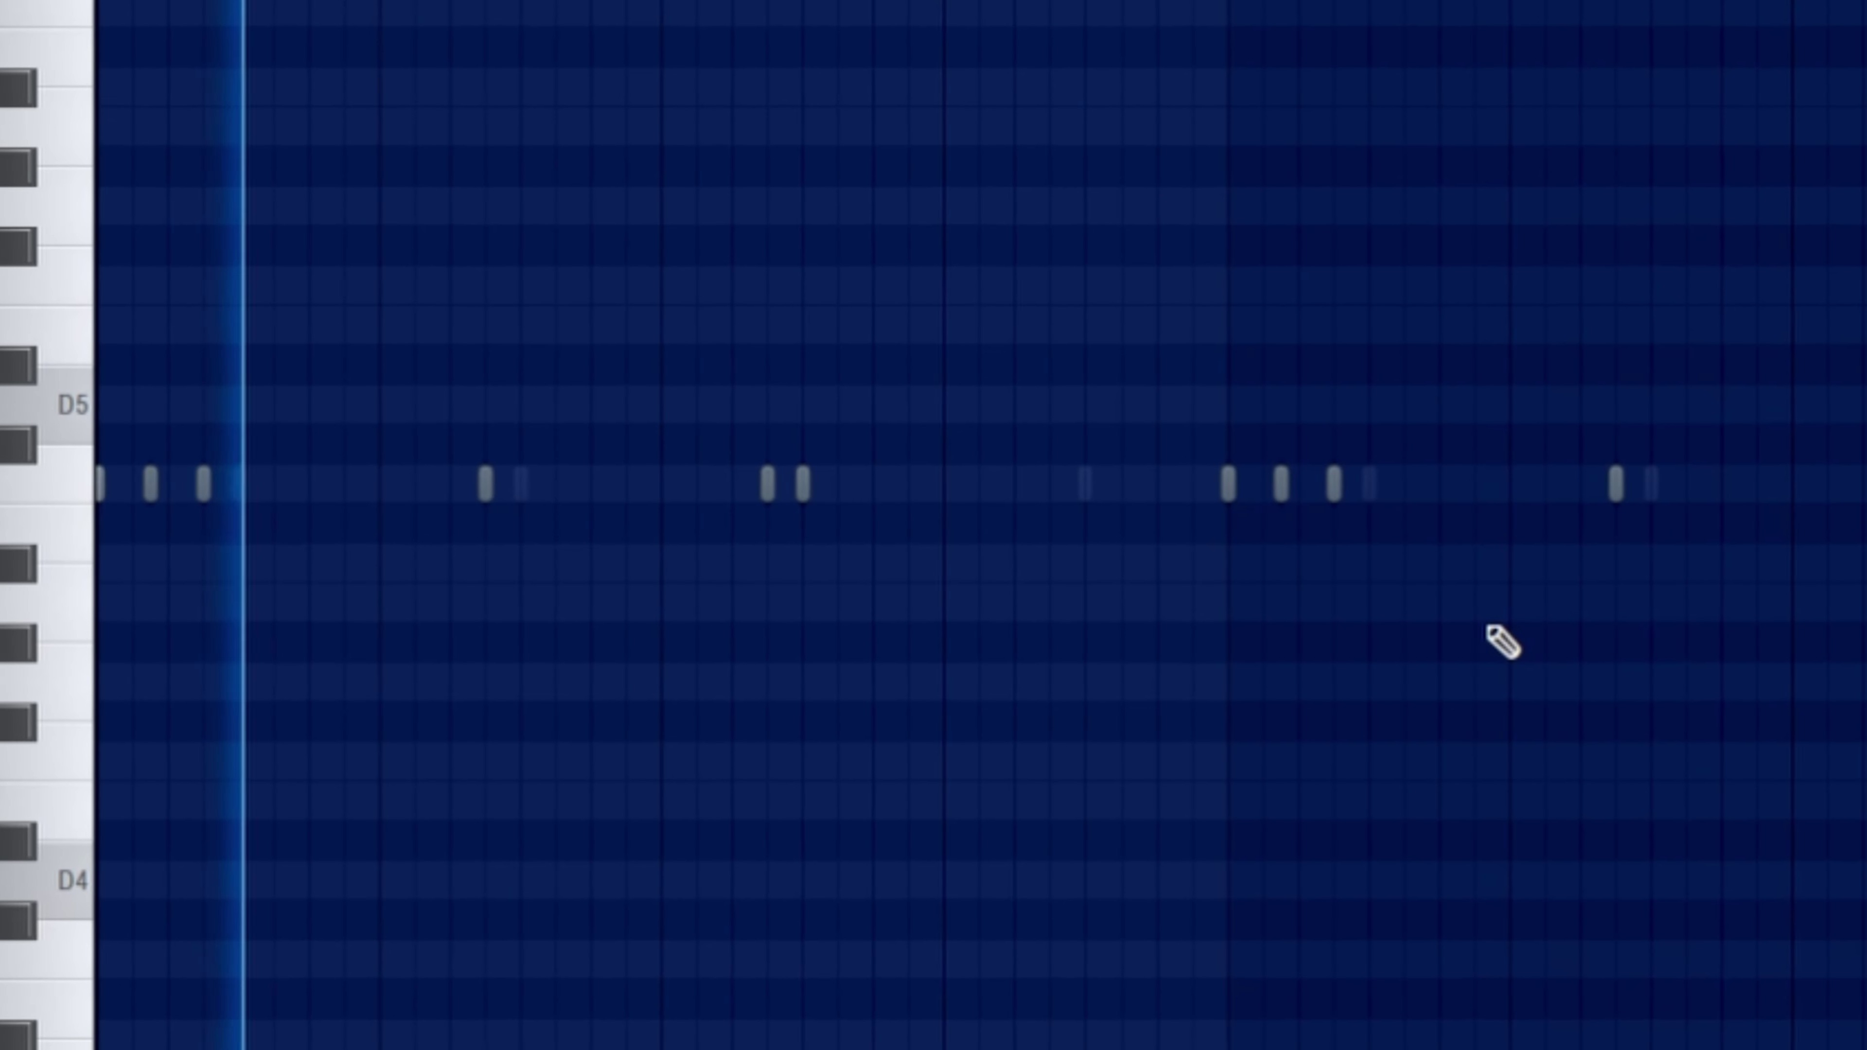
left_click(575, 484)
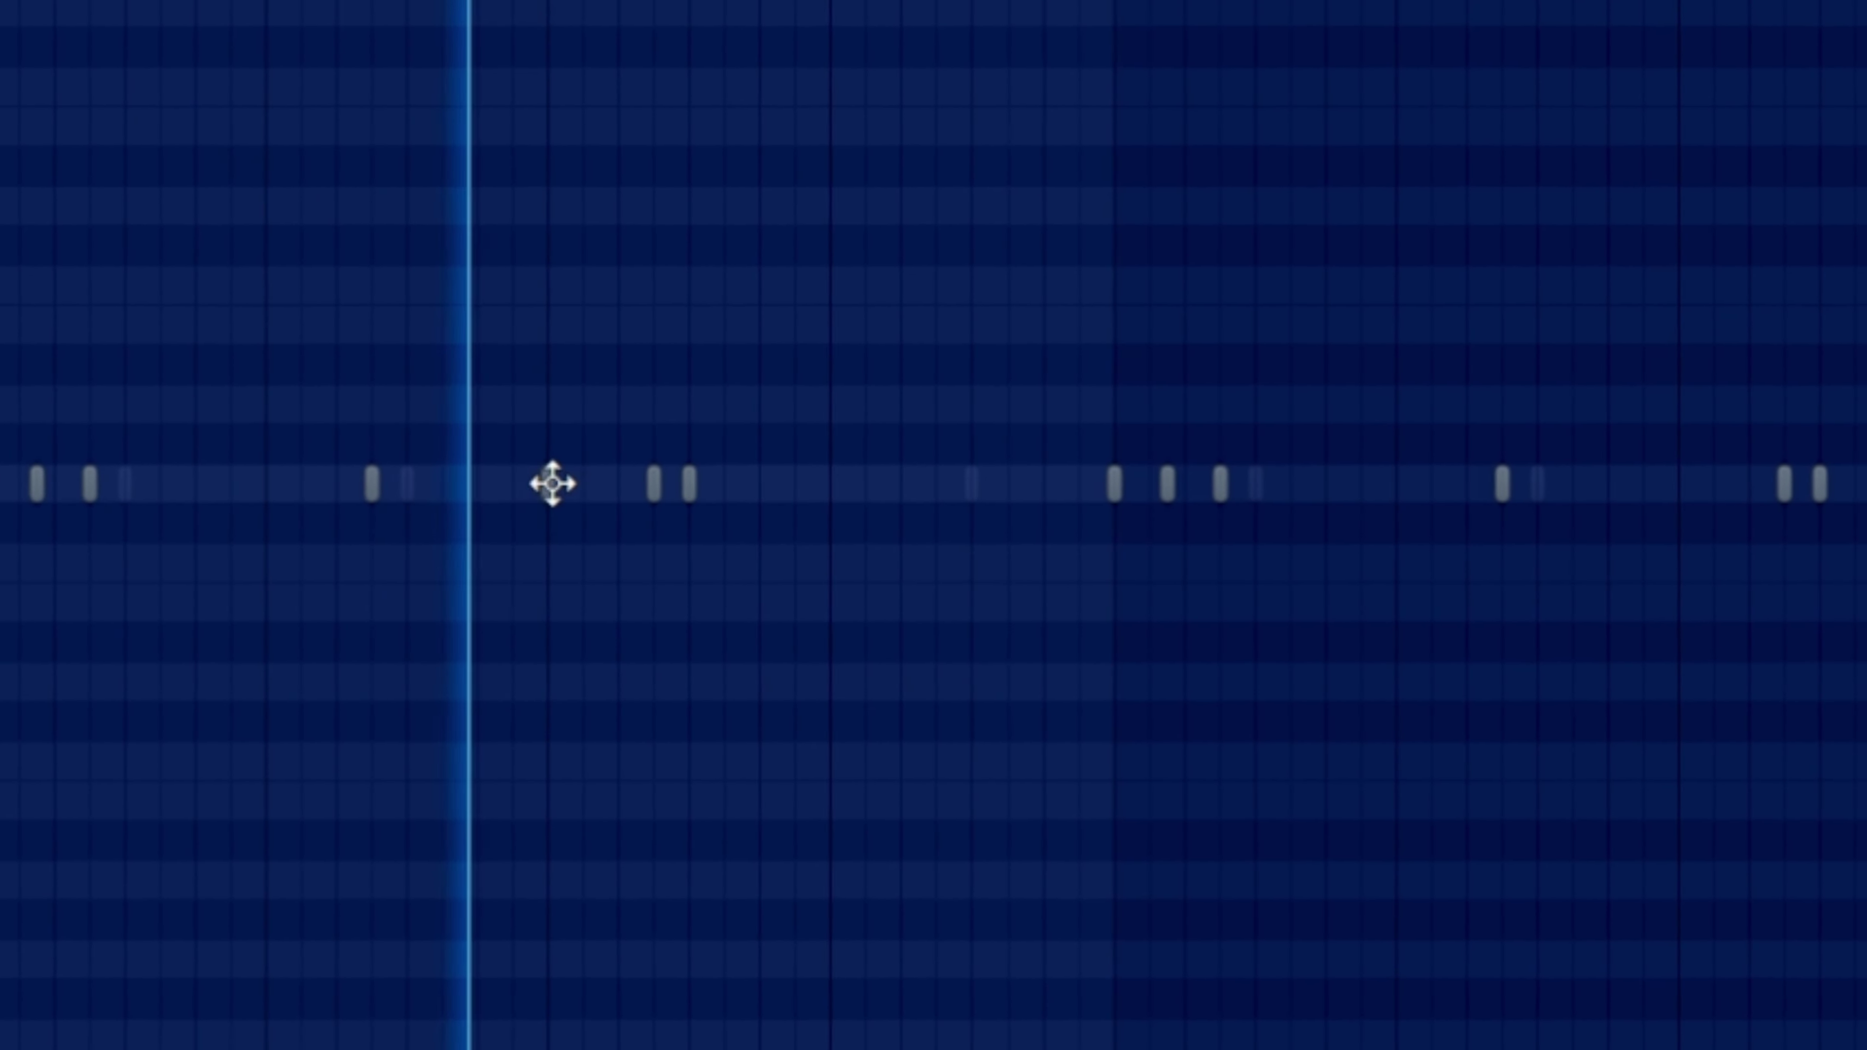
left_click(629, 484)
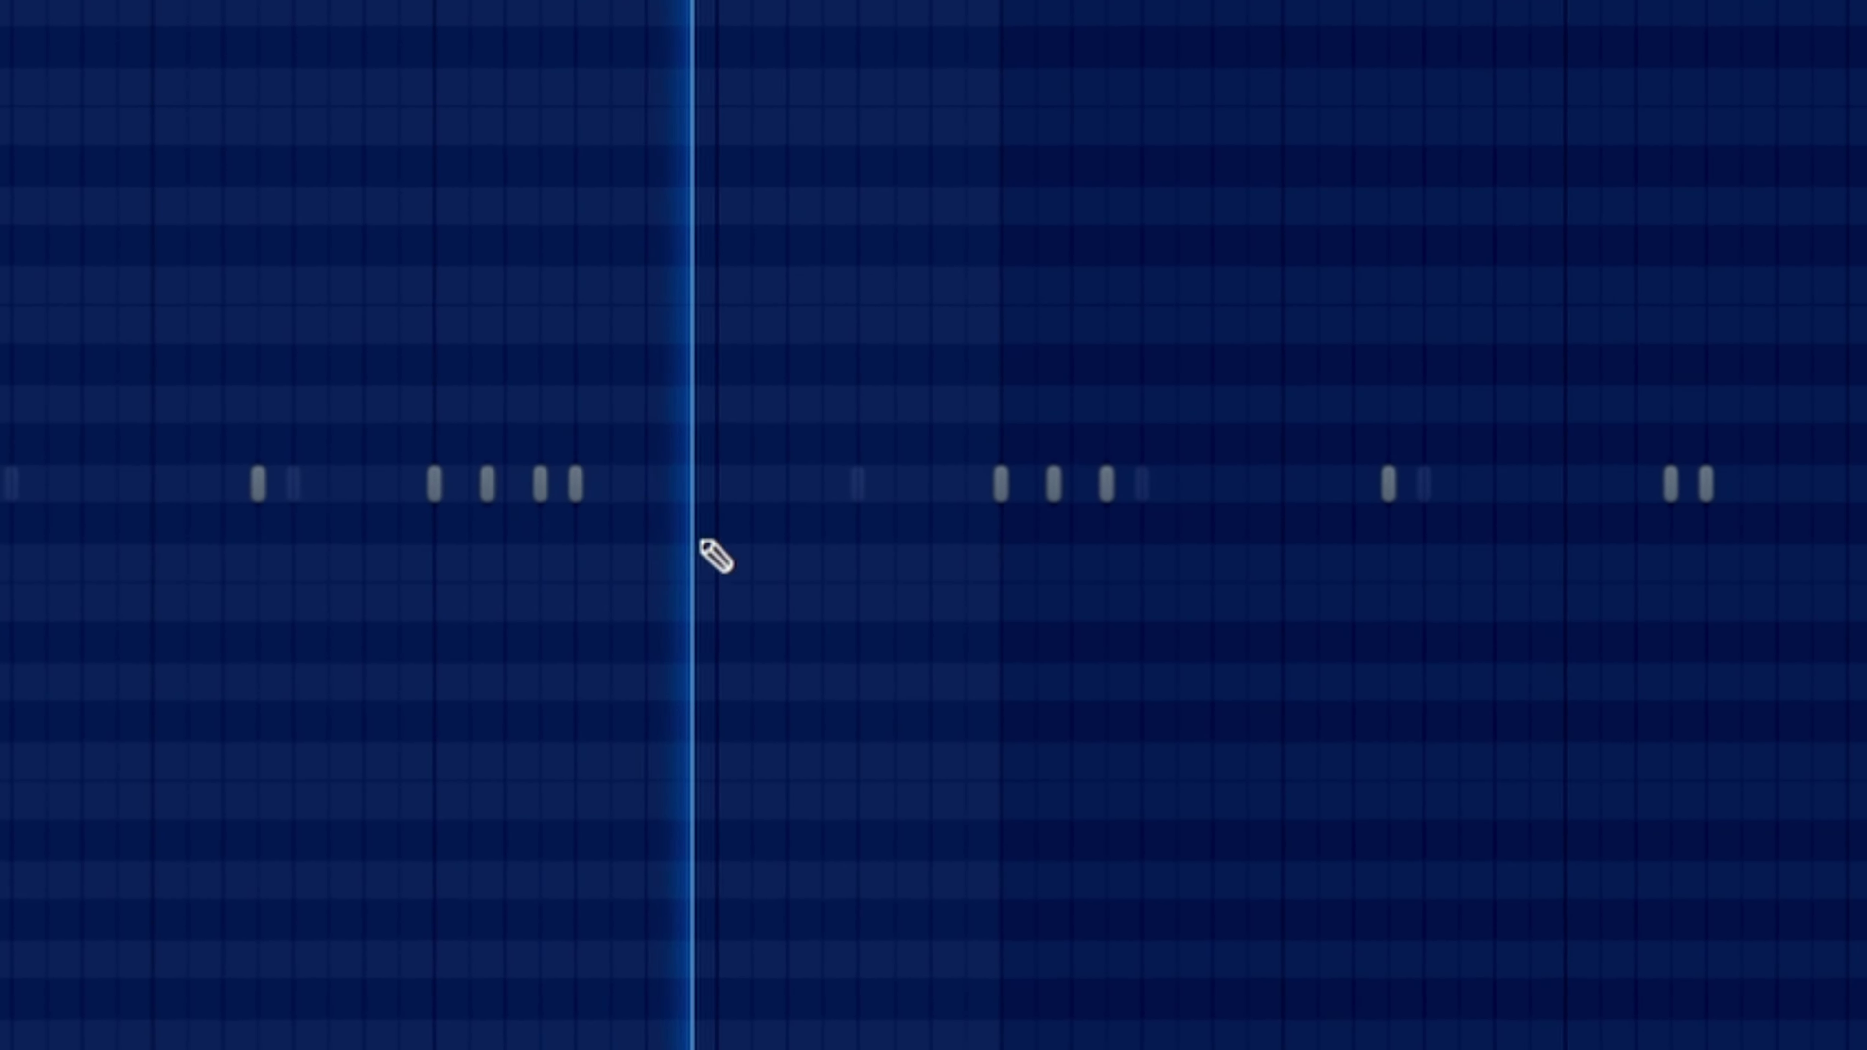
left_click_drag(1819, 389, 901, 567)
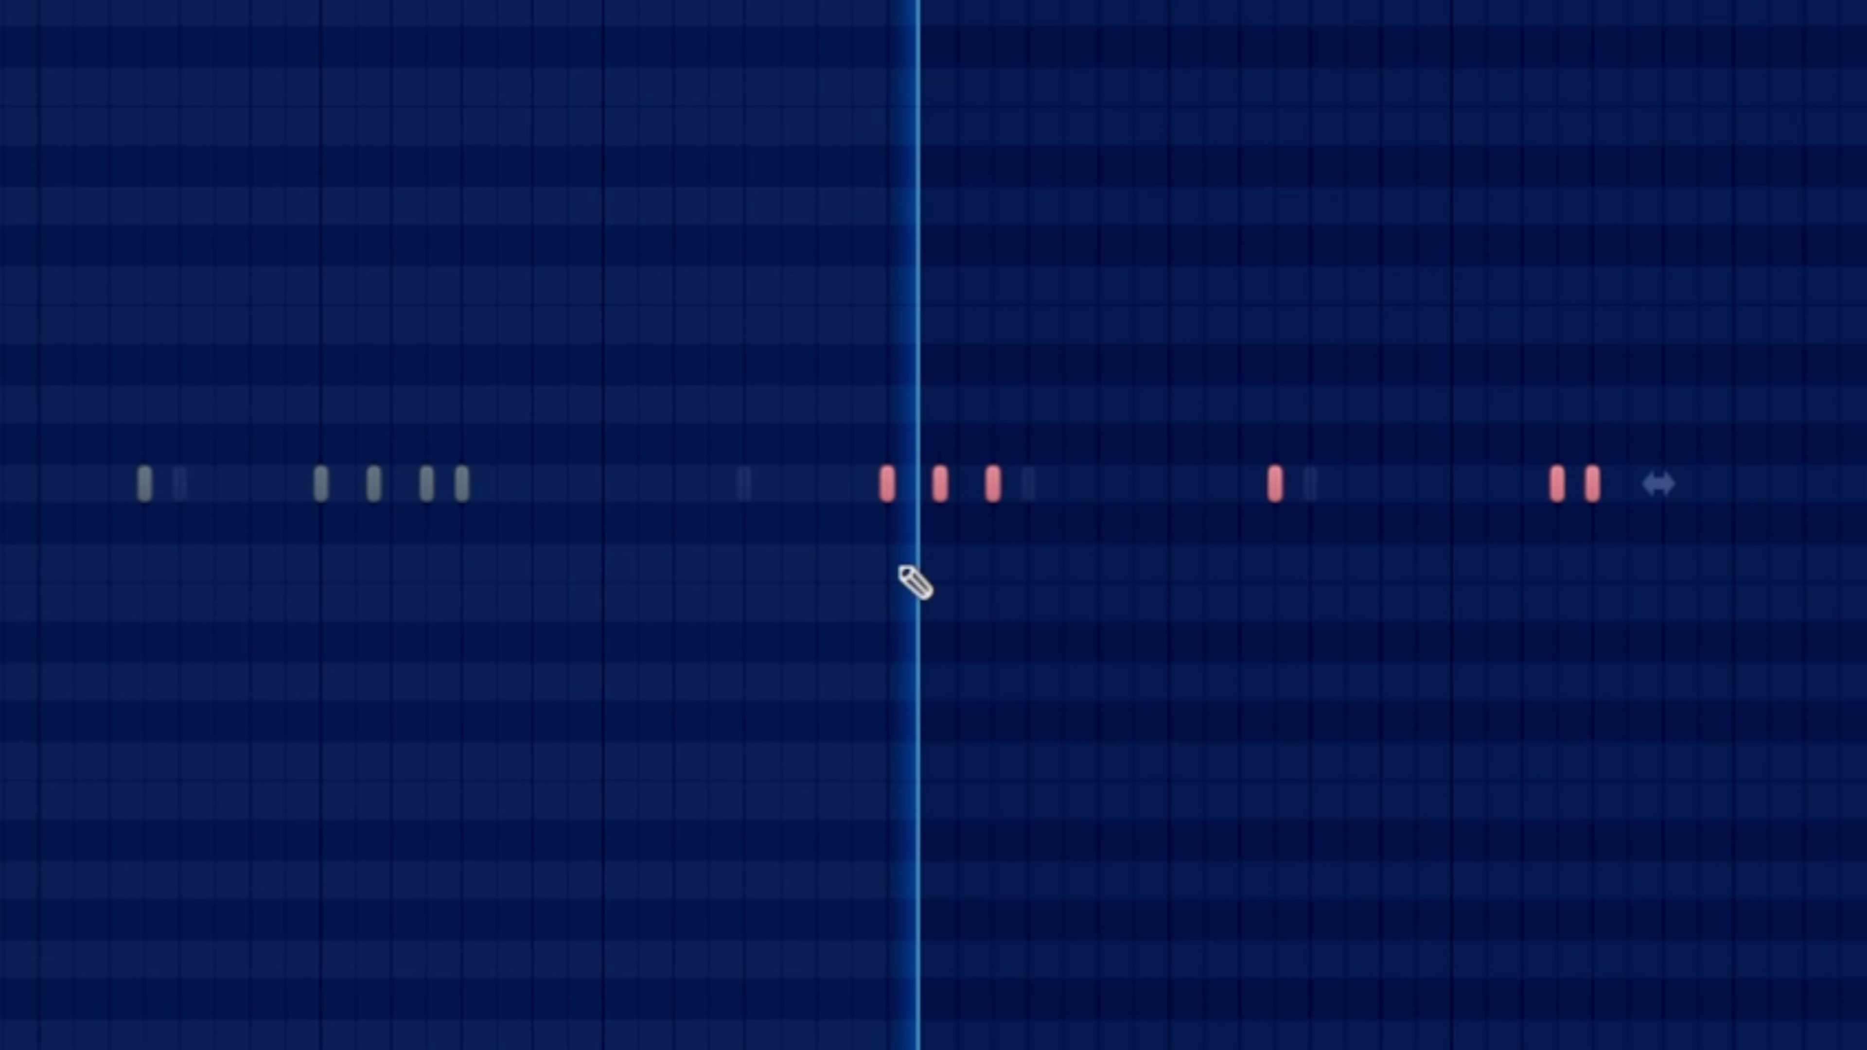
left_click(1137, 489)
left_click(1154, 494)
left_click_drag(1154, 497, 1105, 496)
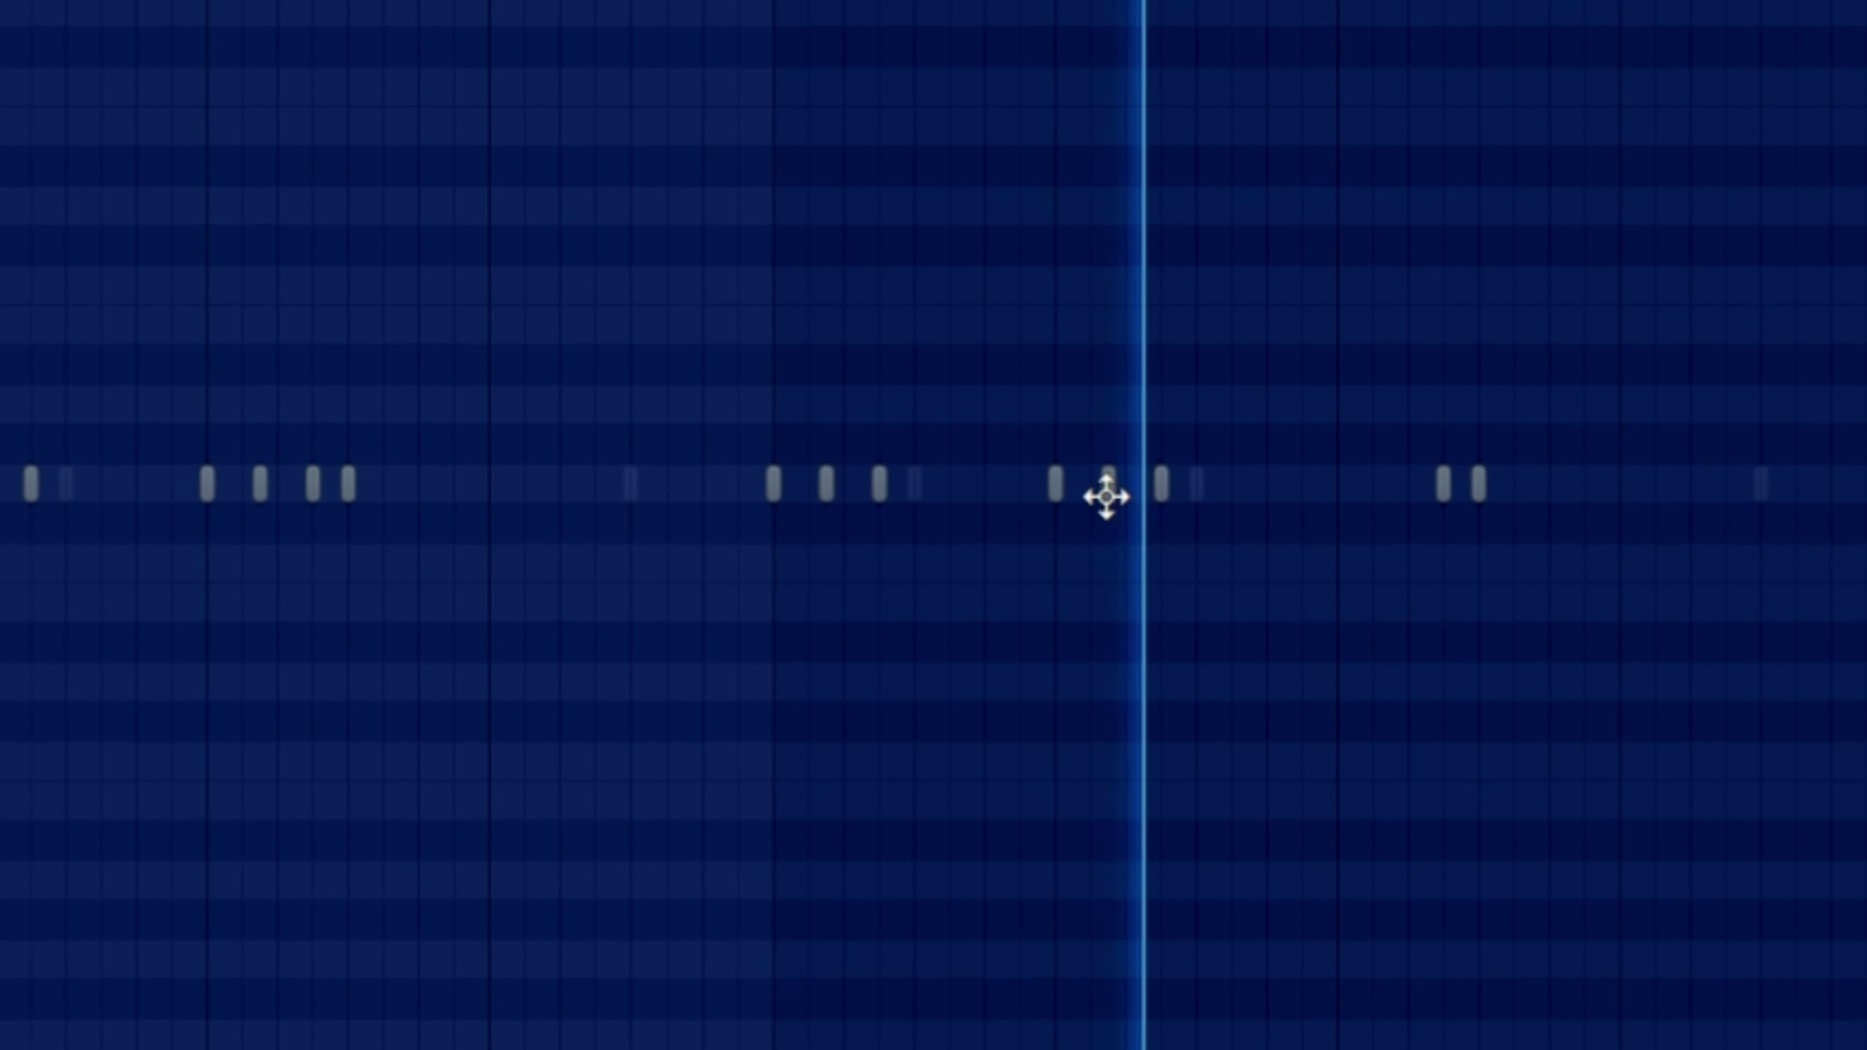
right_click(1096, 497)
right_click(996, 498)
Add two Click 2 notes at the start of bar 7 in the piano roll.
left_click(1251, 484)
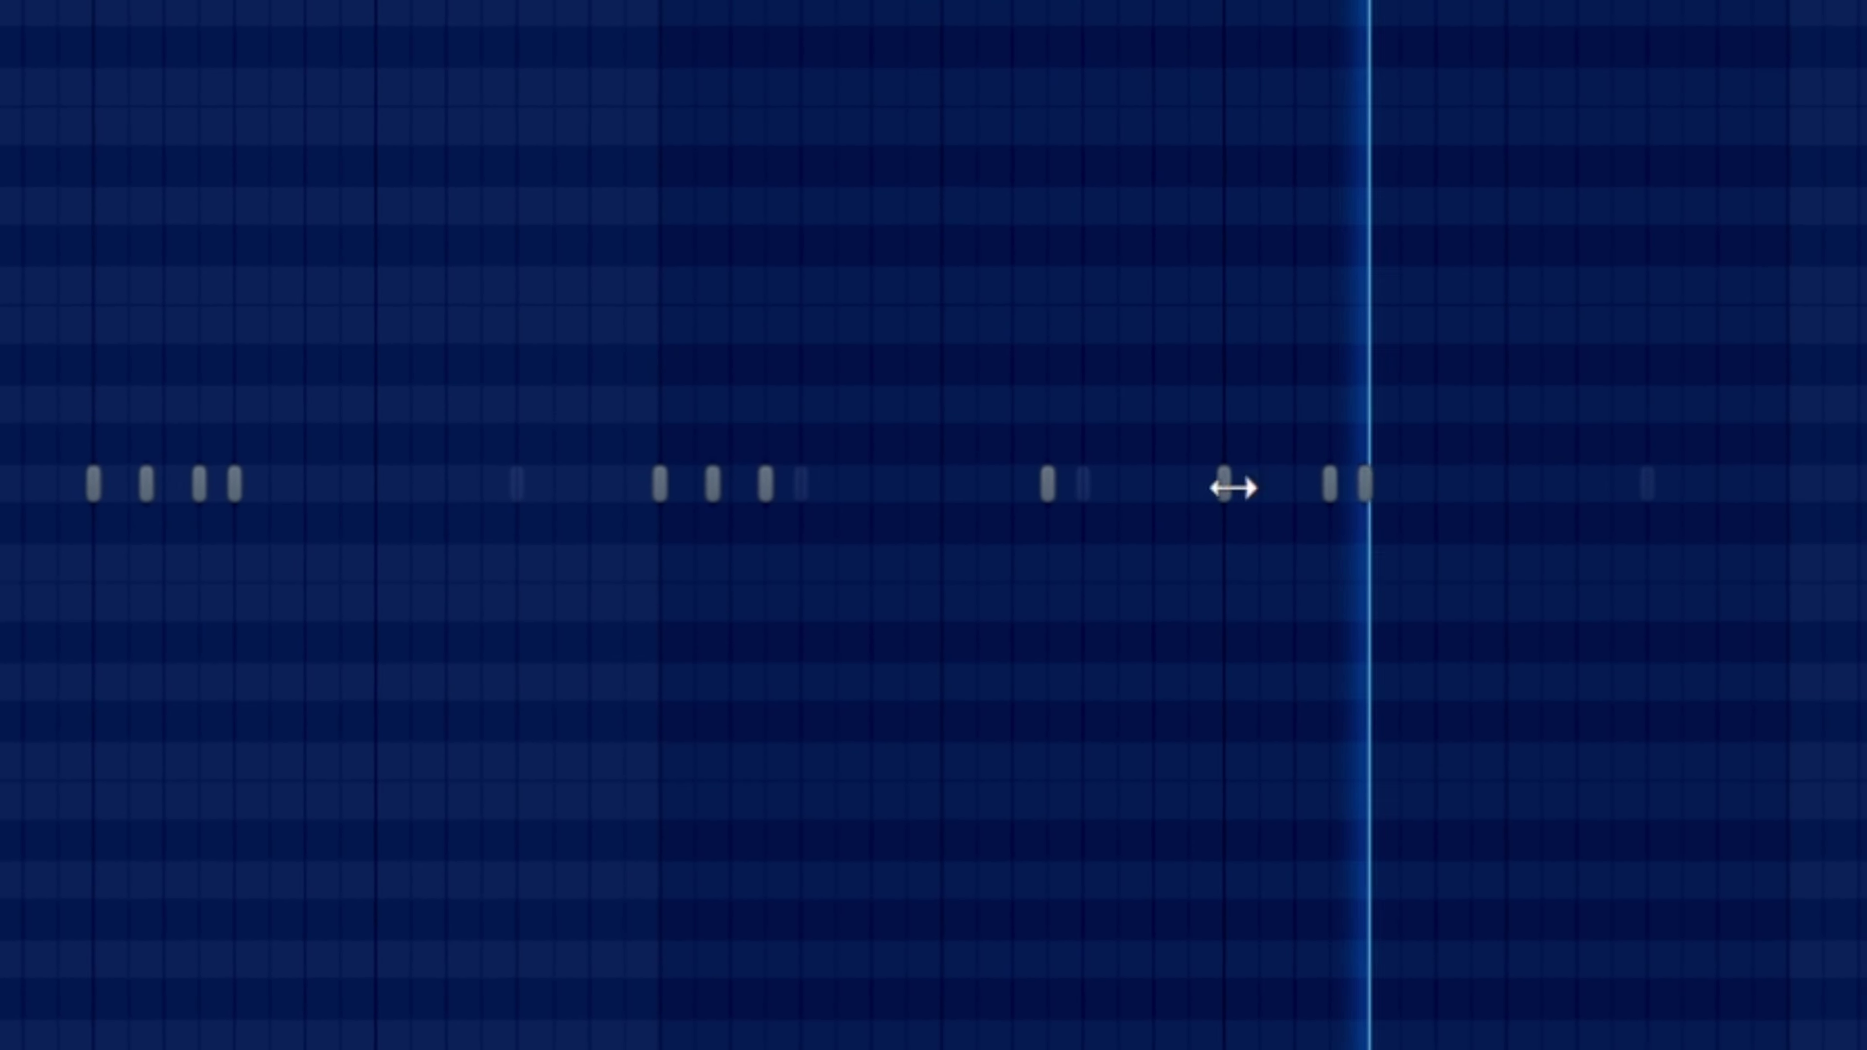
left_click(1305, 484)
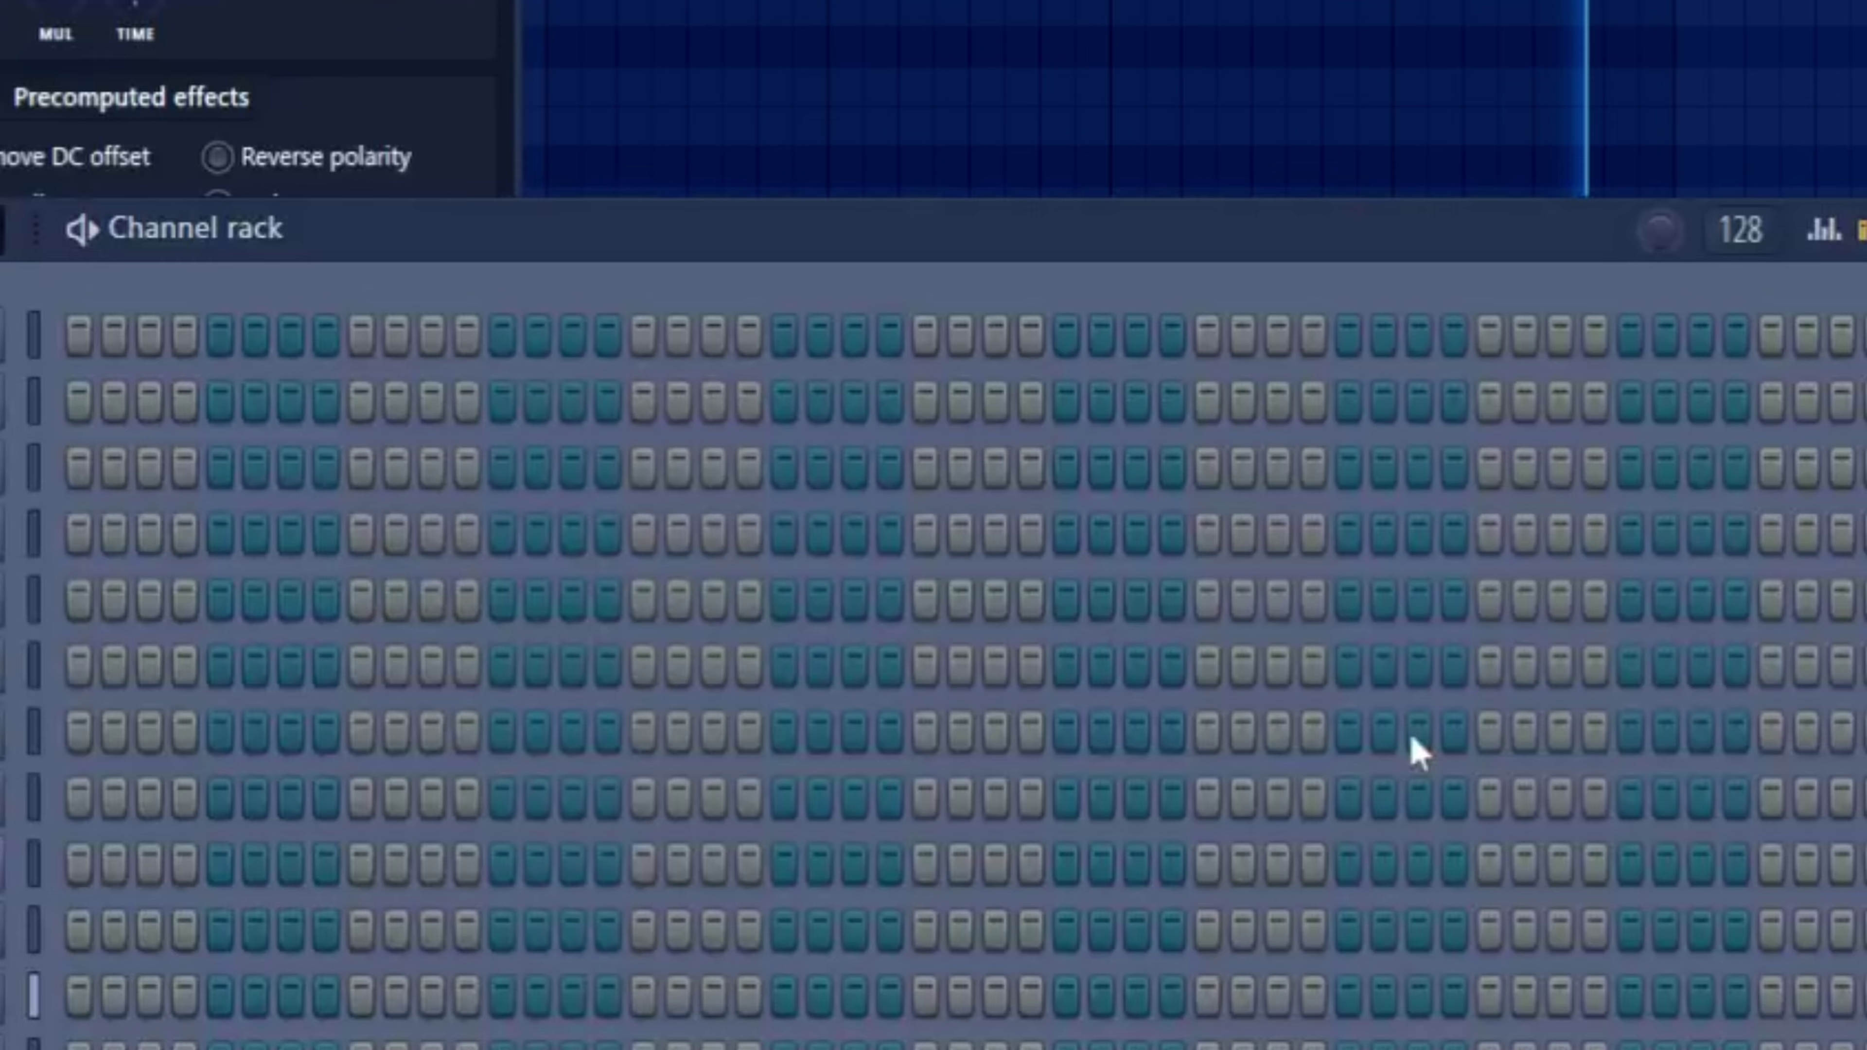
Place a hit on step 1 of the zzz tra..hecxdy channel and on step 31 of the Click 2 channel.
left_click_drag(1408, 750, 746, 823)
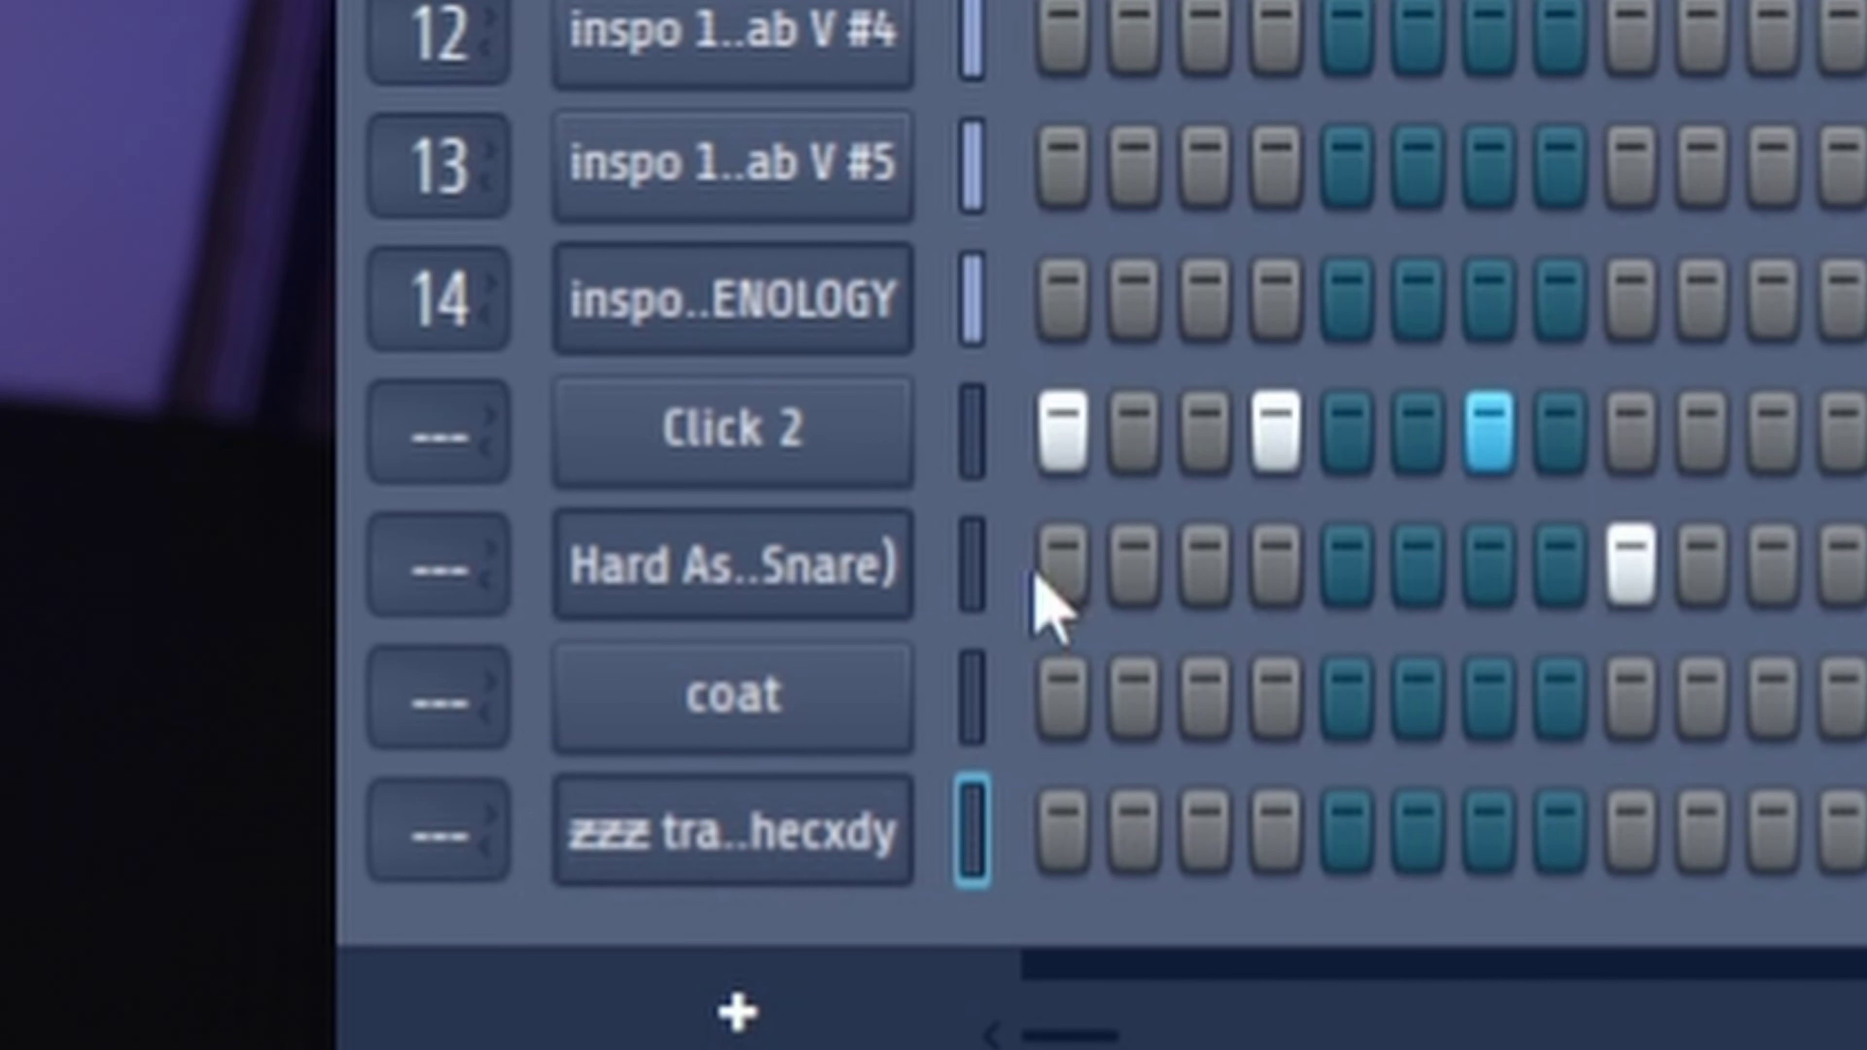
left_click(628, 813)
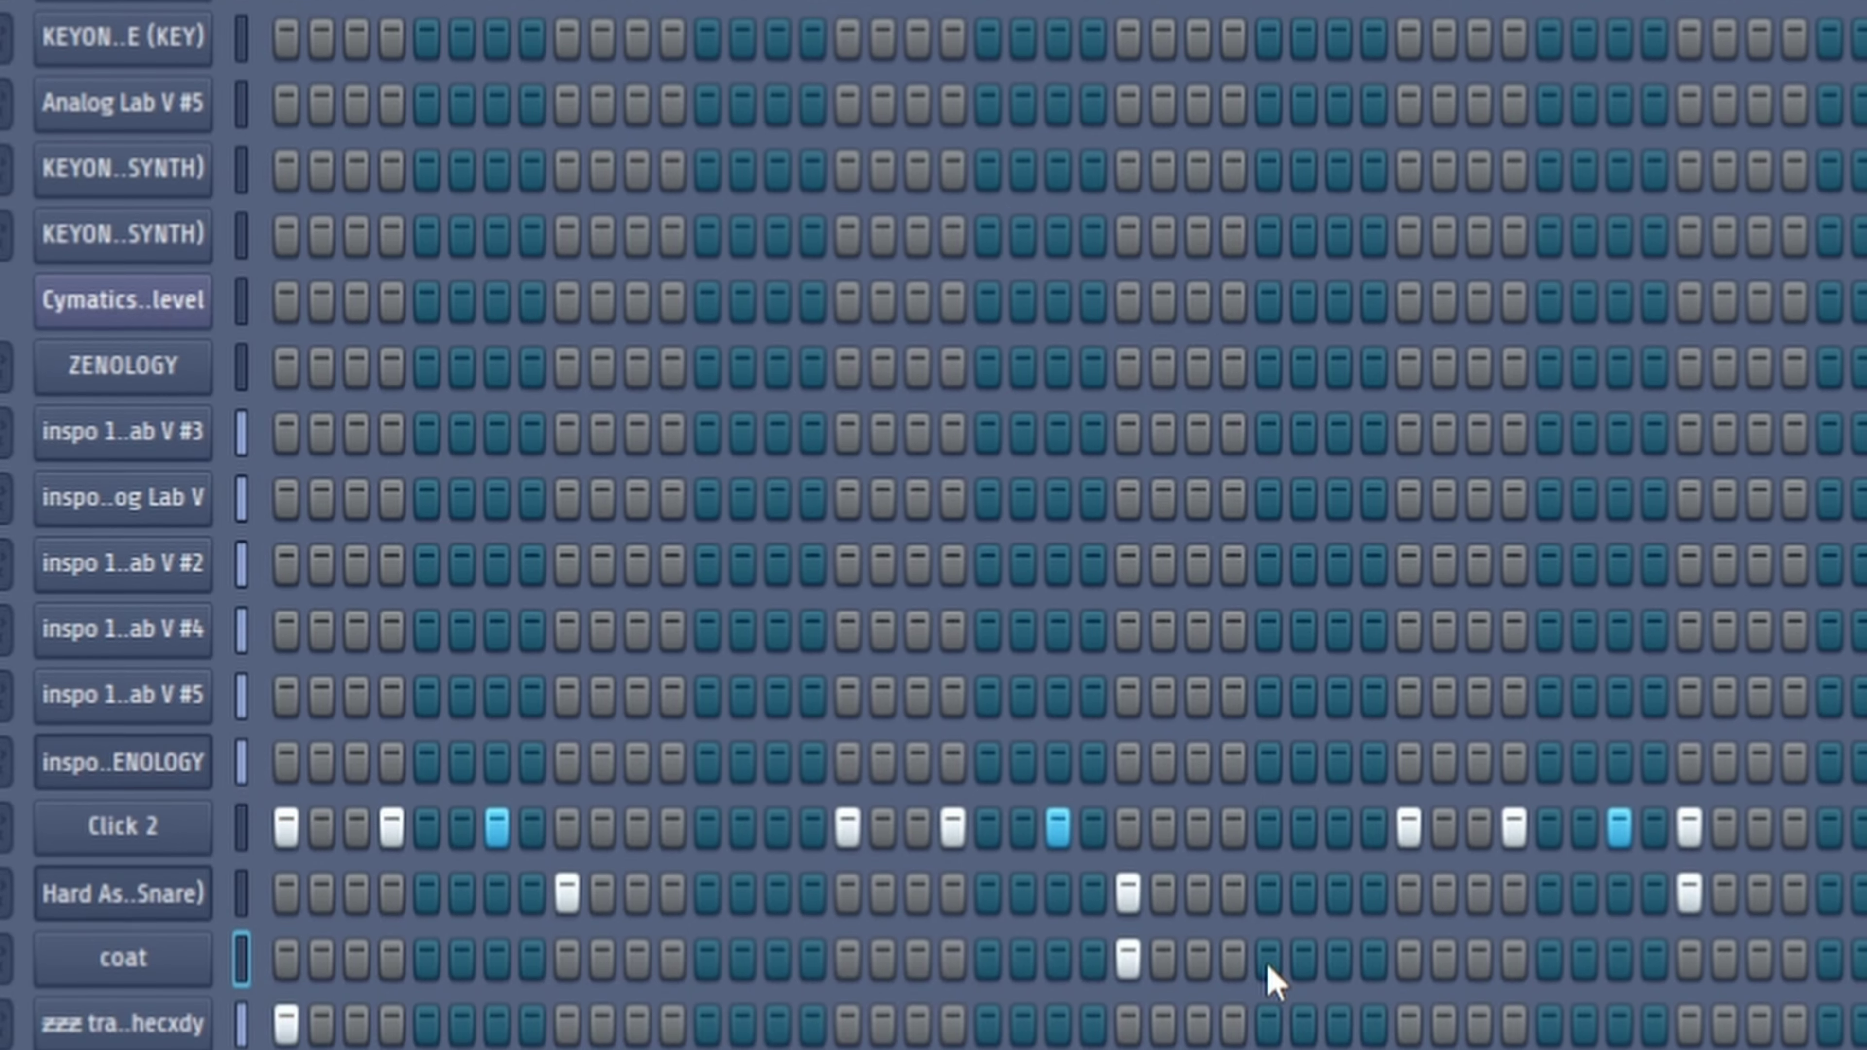
left_click(1338, 812)
left_click(1339, 944)
right_click(1338, 925)
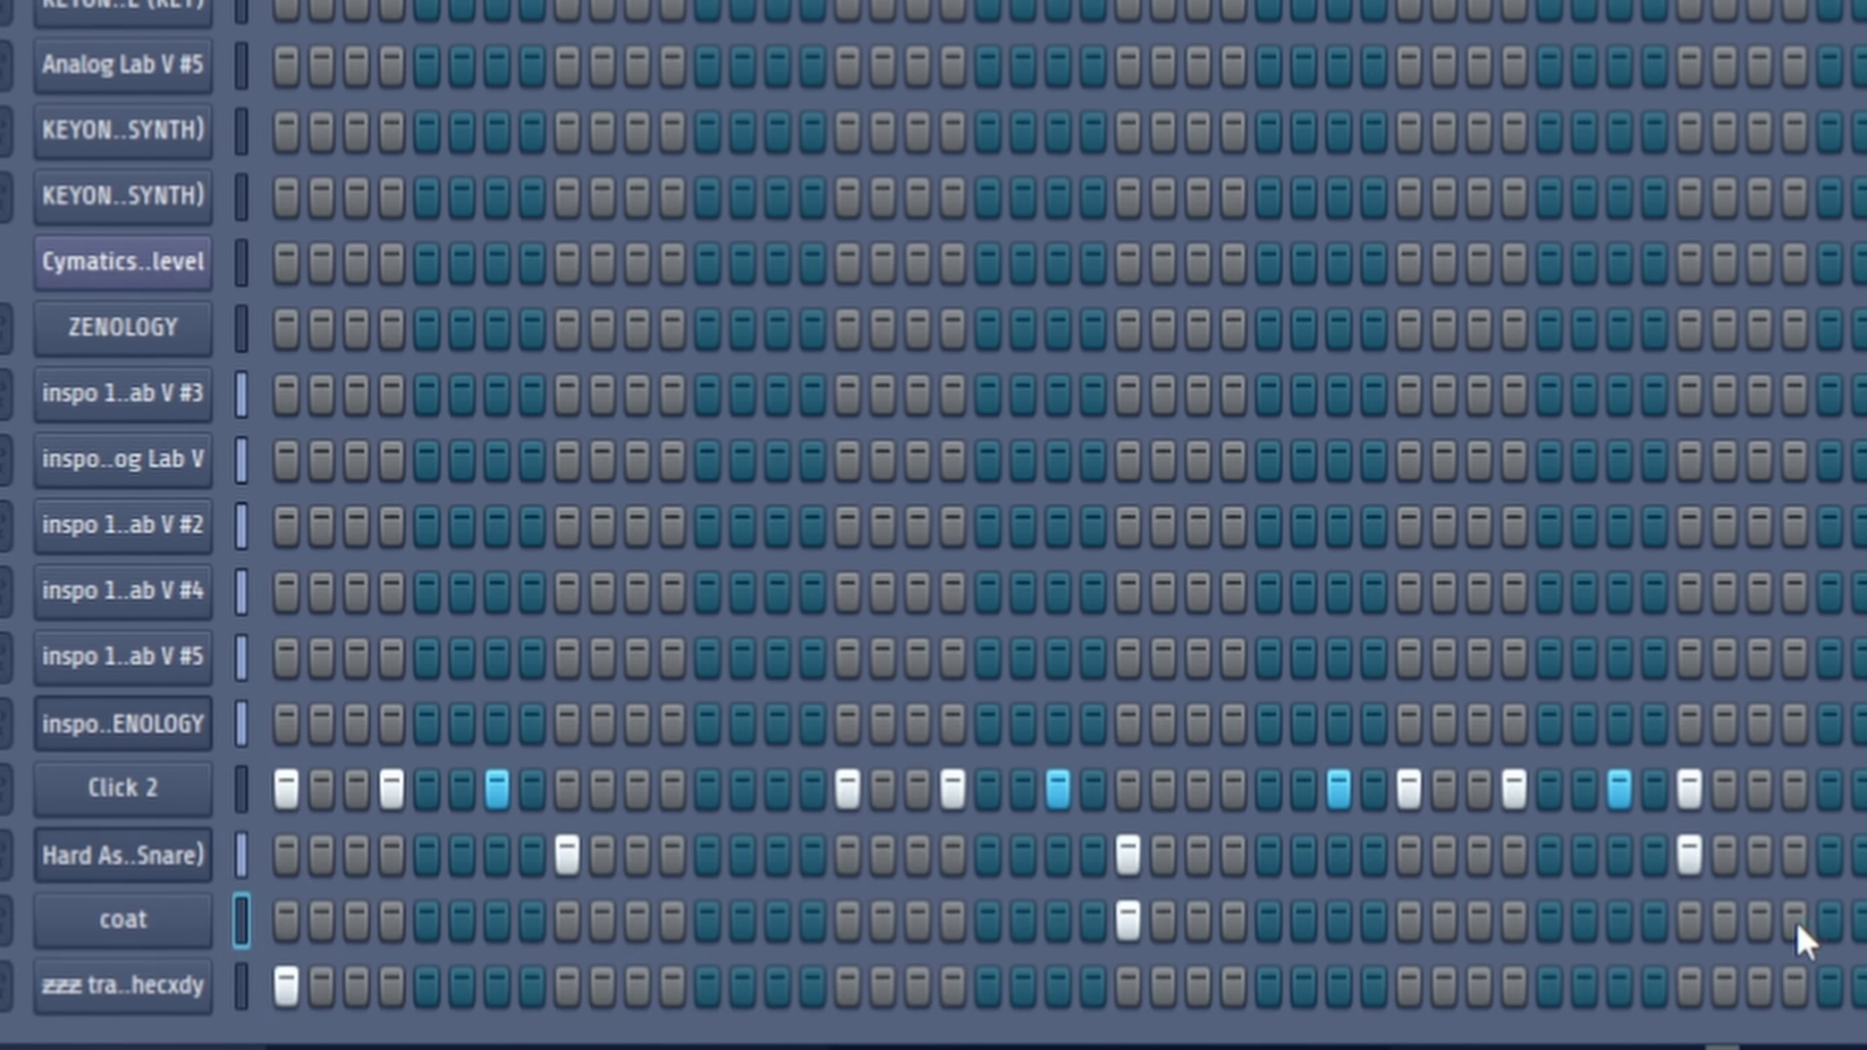
Open the coat channel's notes in the piano roll.
right_click(42, 910)
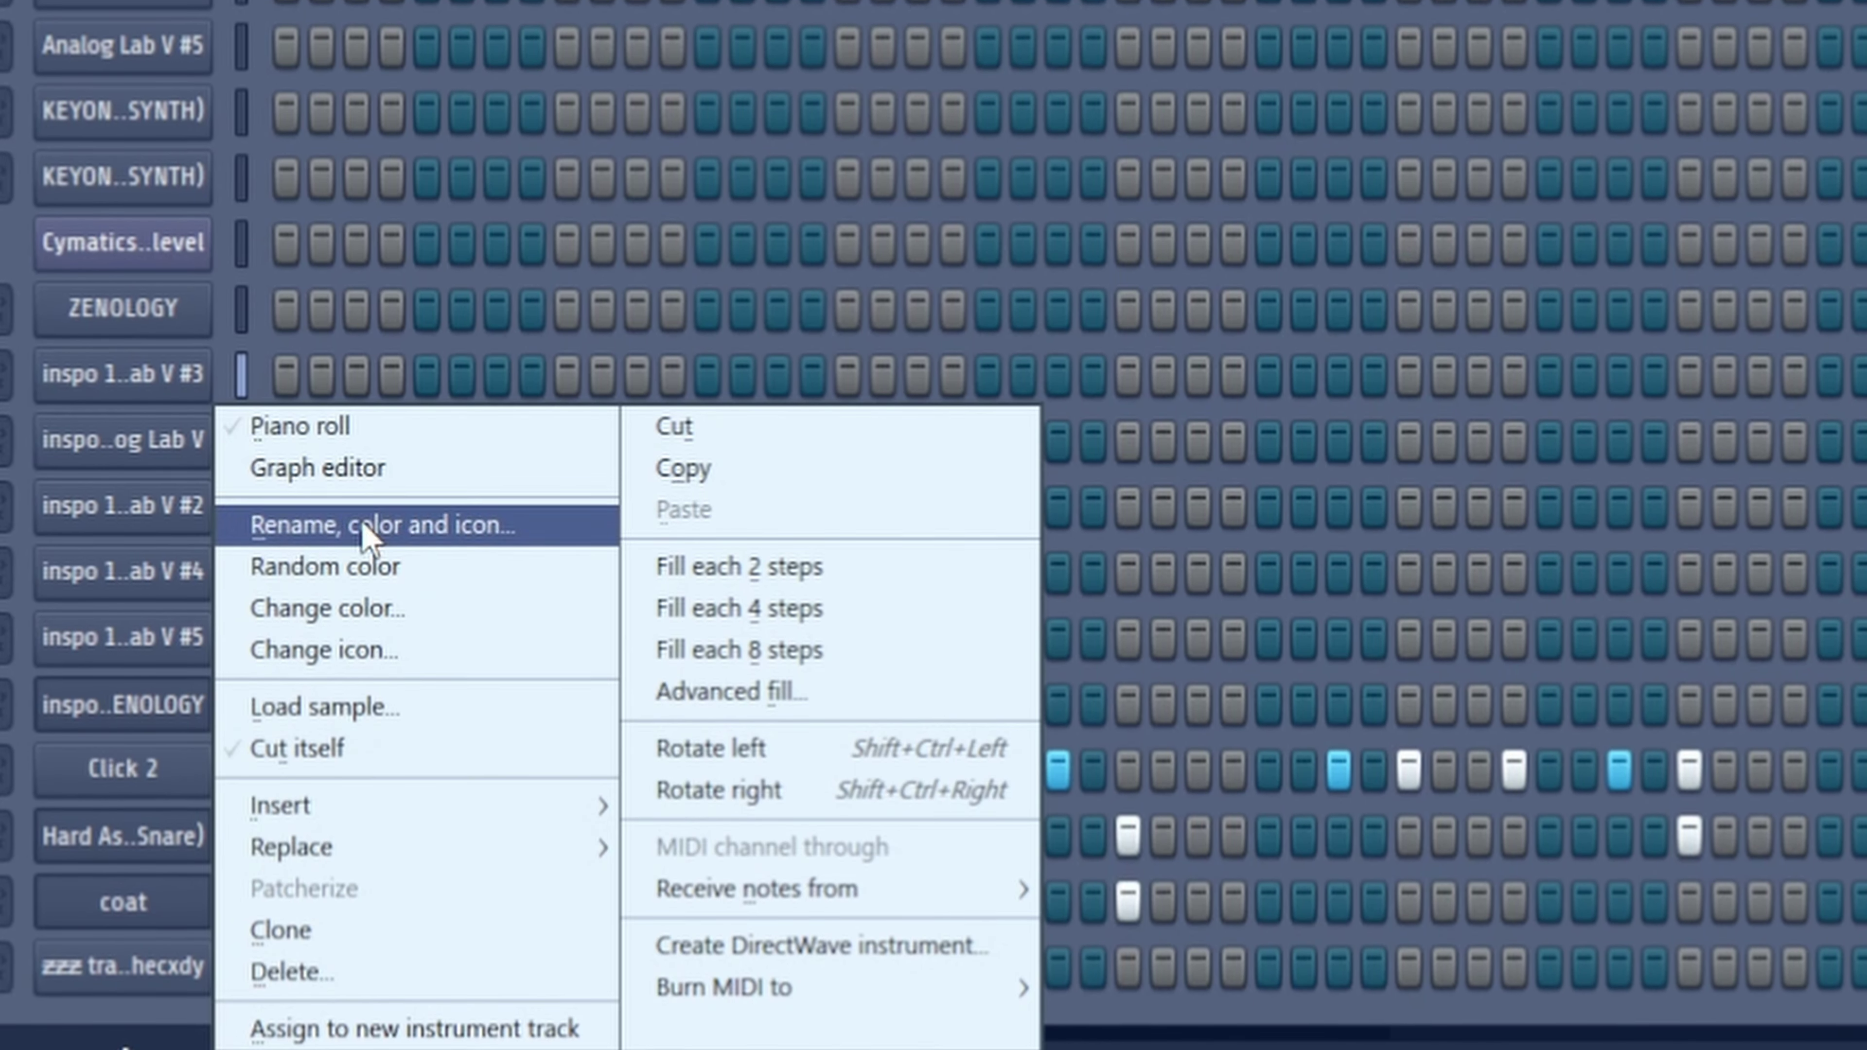
left_click(357, 381)
right_click(356, 381)
right_click(122, 906)
left_click(349, 416)
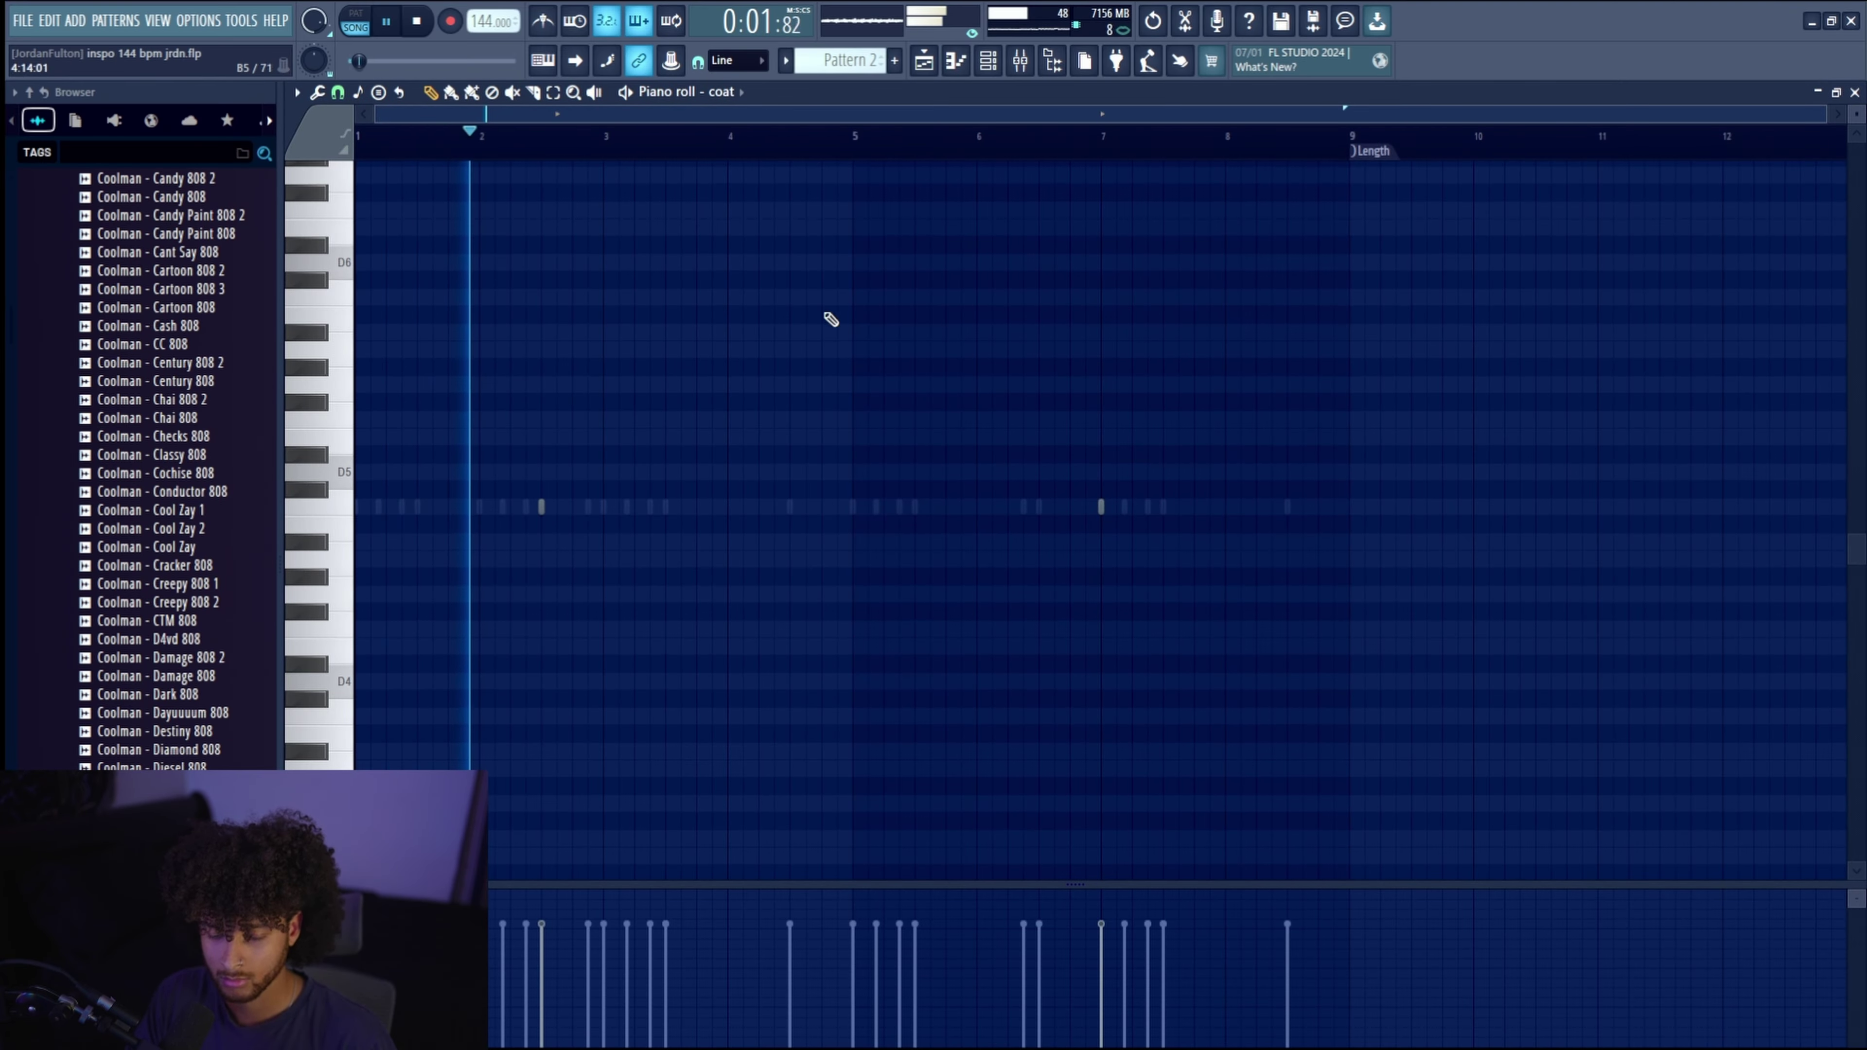
Delete the coat note at the start of bar 7.
left_click_drag(1212, 429, 900, 584)
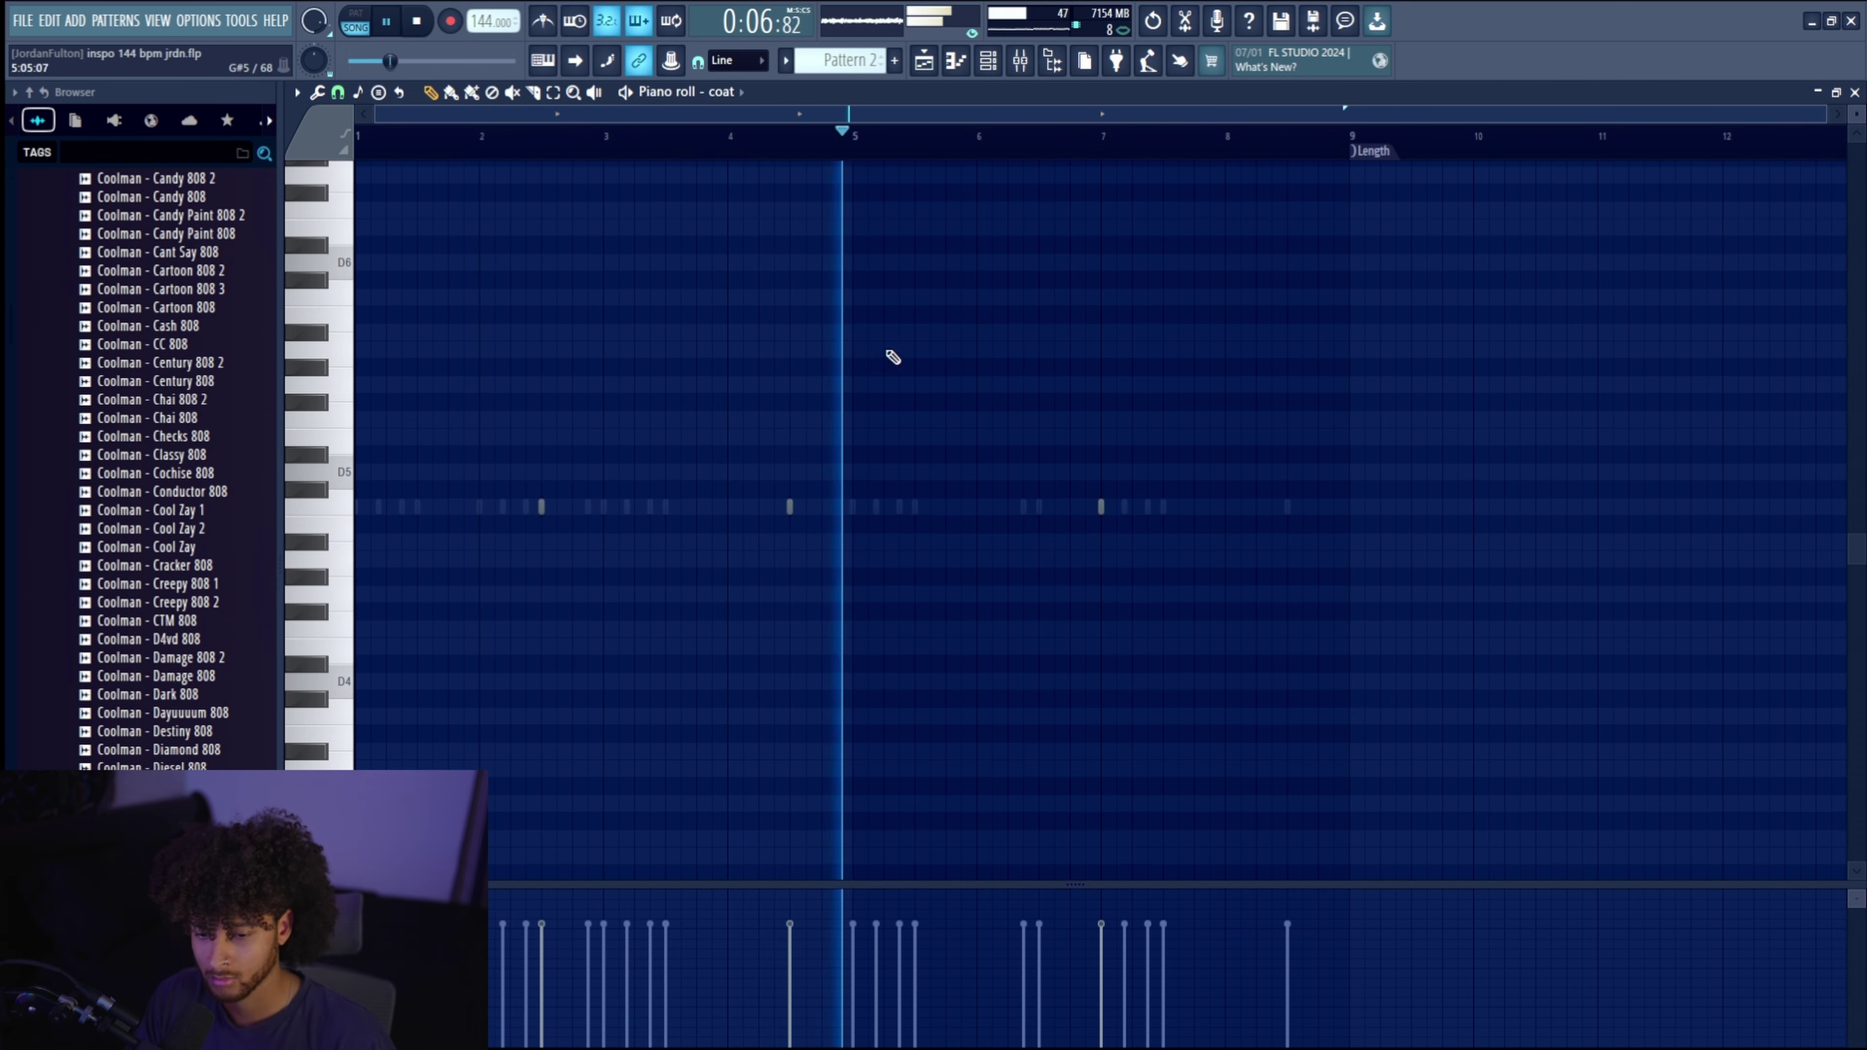
scroll(858, 131, "down", 5)
right_click(1099, 200, "ctrl")
left_click_drag(1568, 446, 1314, 574)
key("Delete")
Duplicate bars 1 to 4 of the coat pattern into bars 5 to 8, clear the selection and leave the piano roll.
left_click_drag(1052, 145, 356, 145)
left_click_drag(1047, 145, 1058, 145)
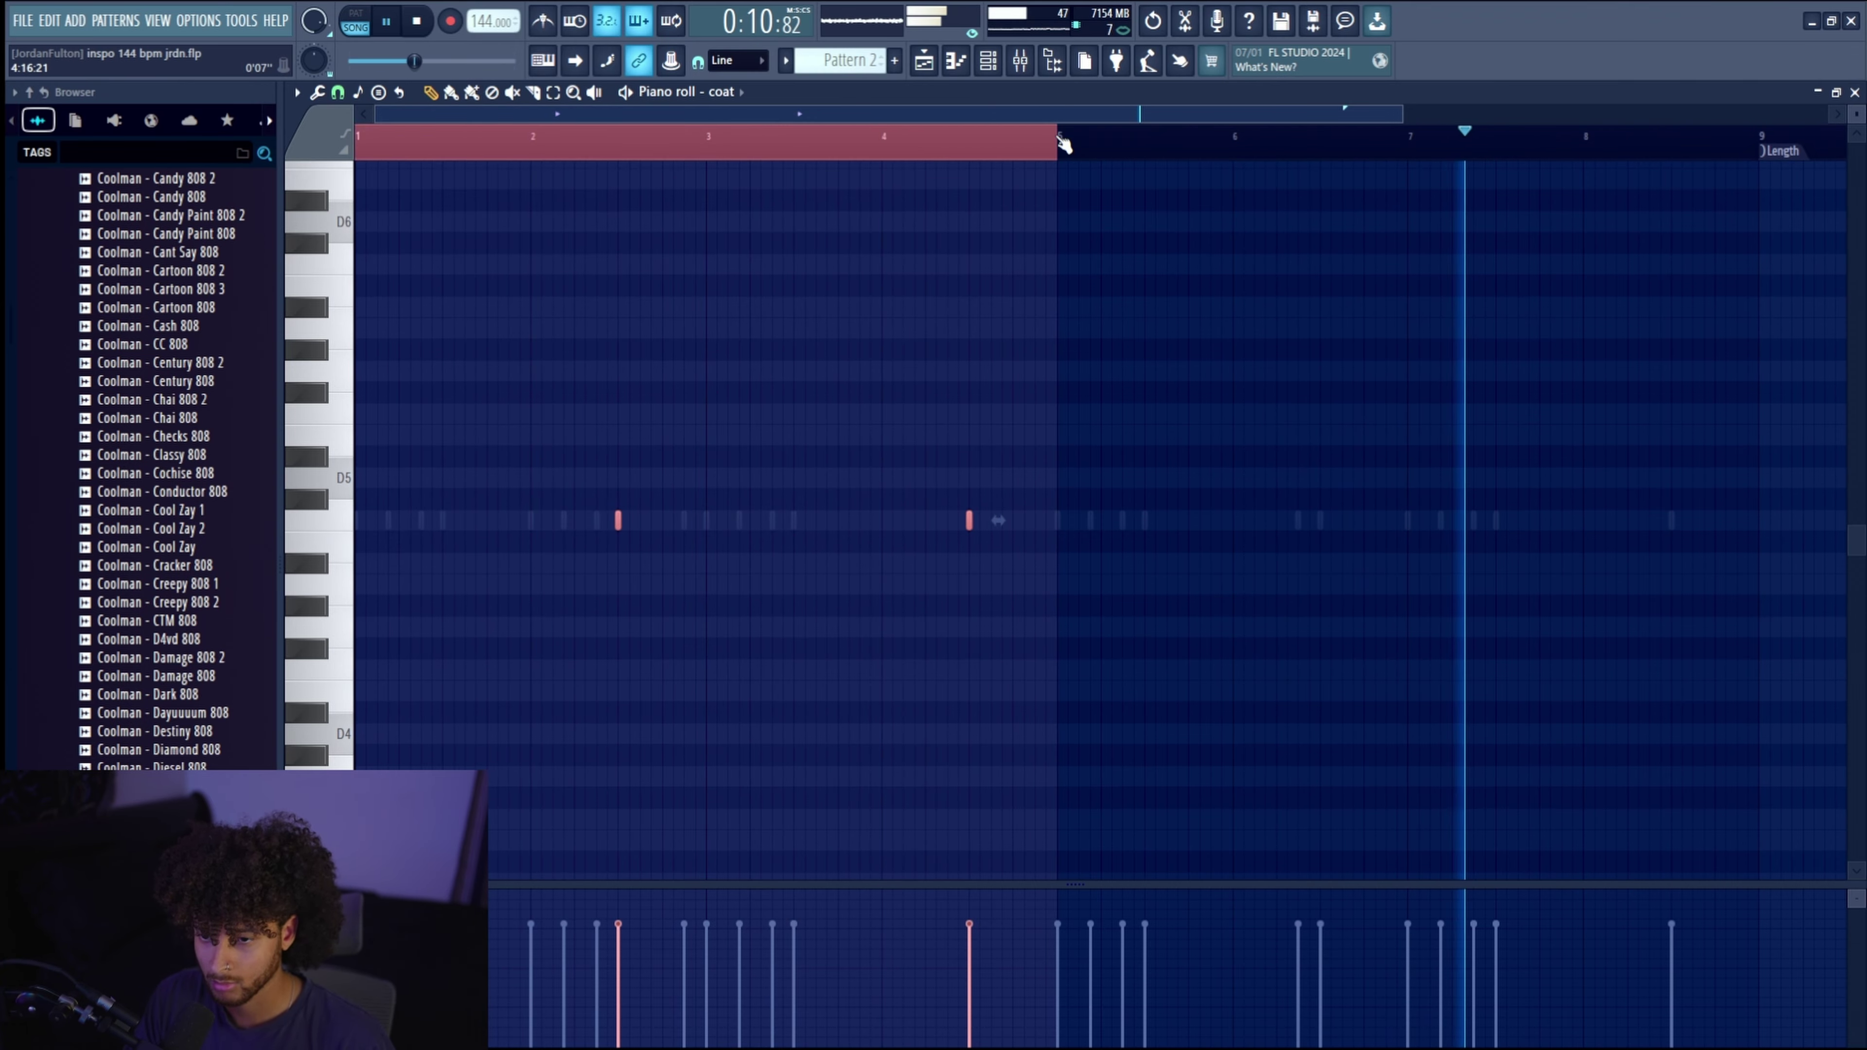
key("ctrl+b")
key("ctrl+d")
key("F7")
Open Click 2 in the piano roll and select the group of notes at the start of bar 2.
right_click(594, 914)
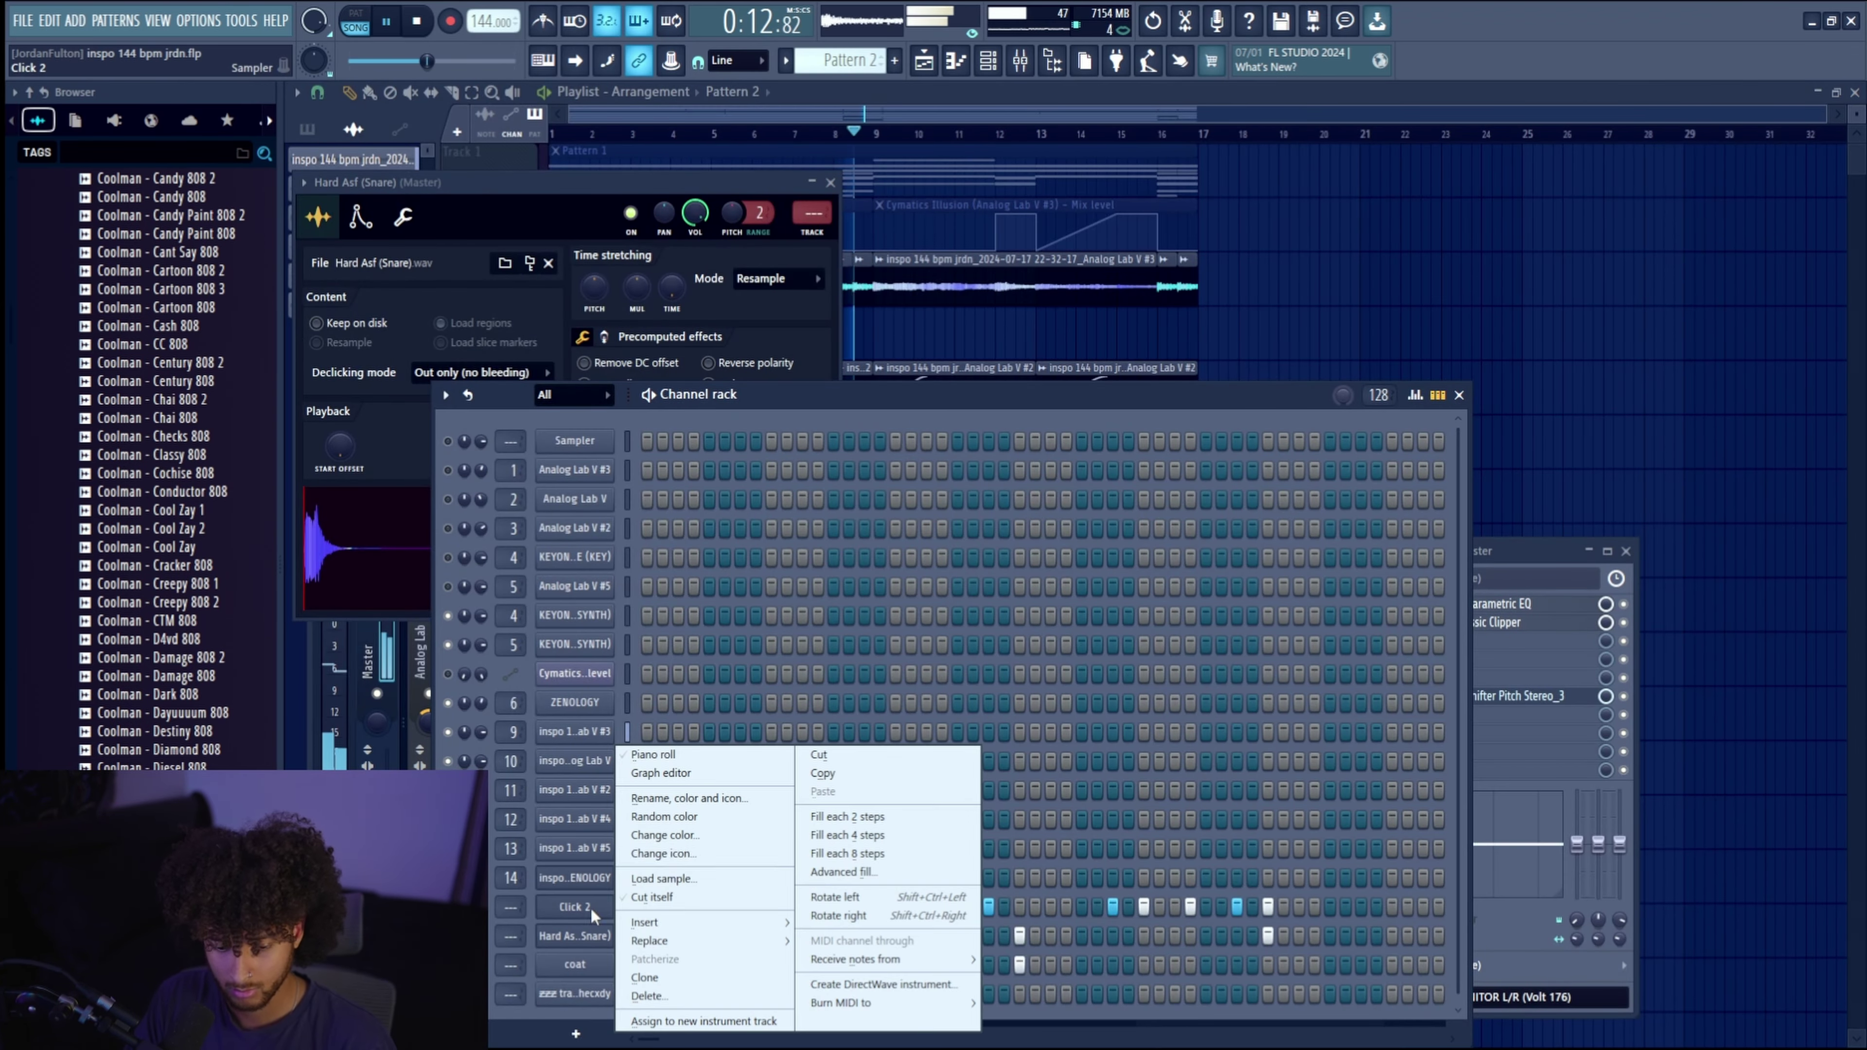
left_click(652, 755)
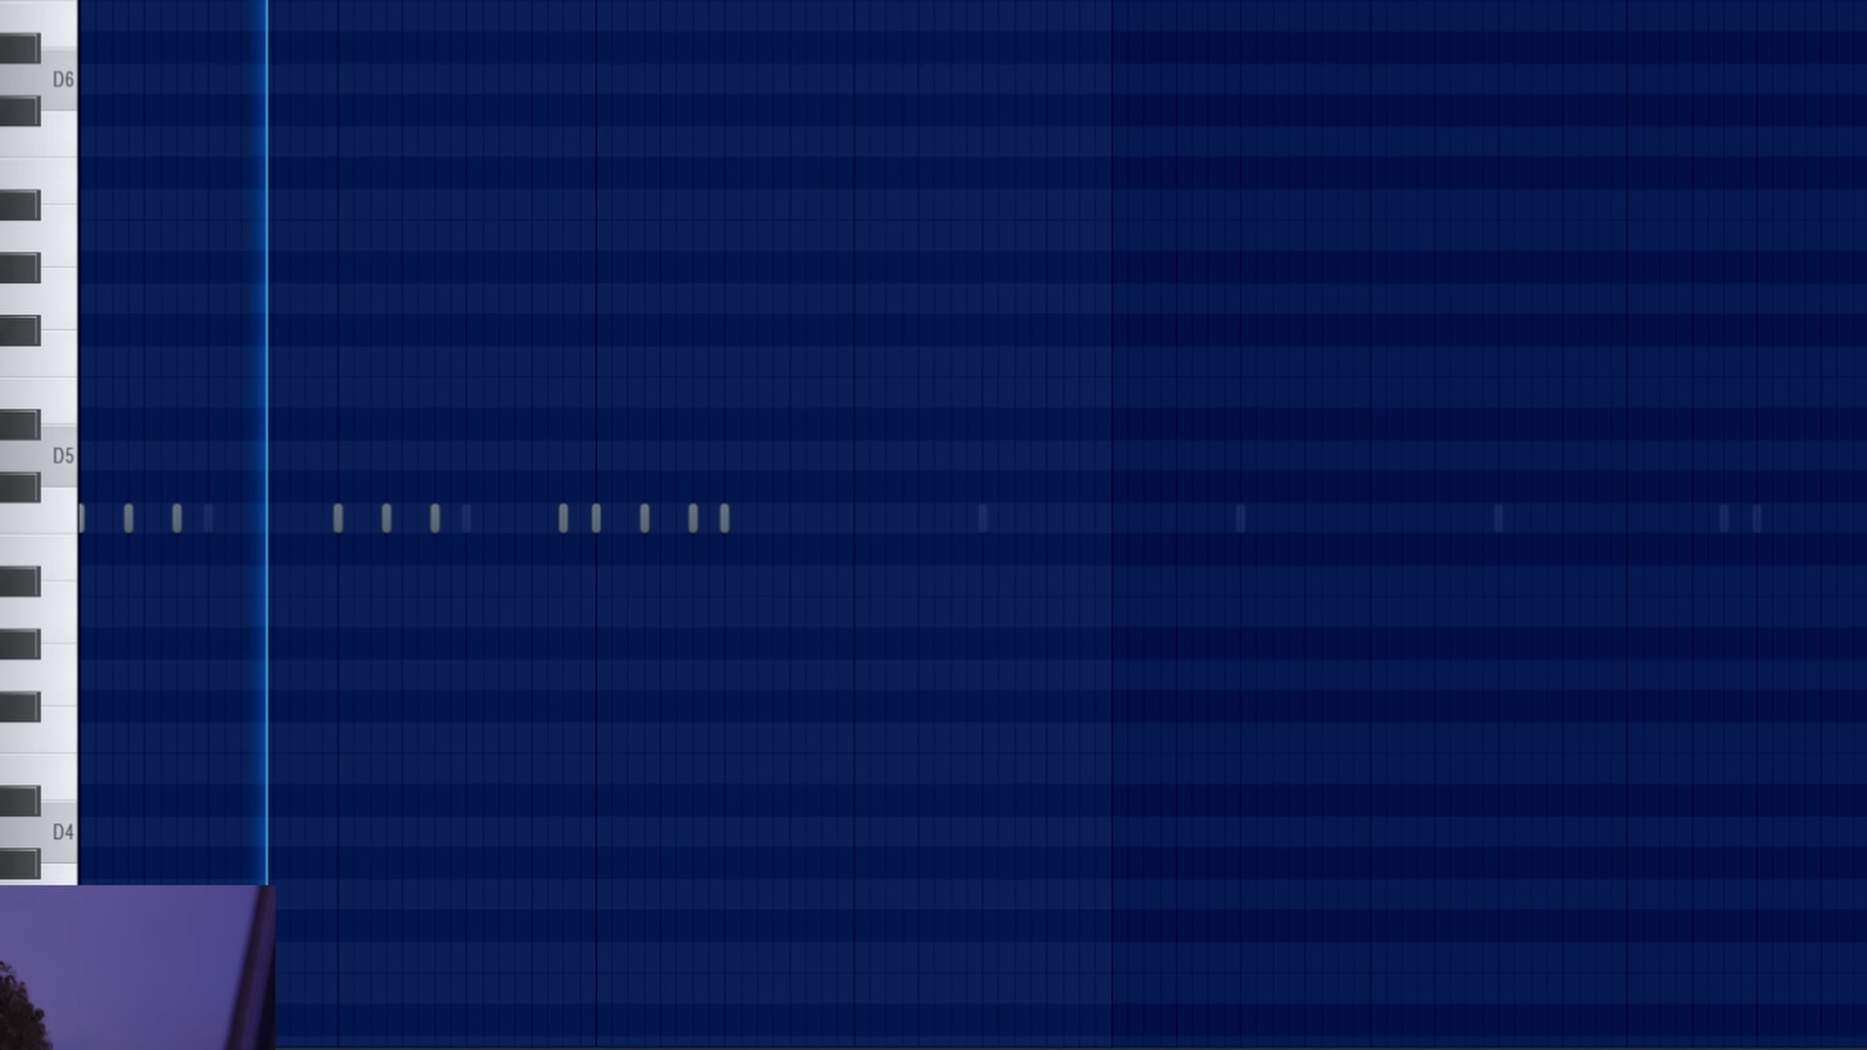
key("ctrl+d")
left_click_drag(515, 470, 823, 518)
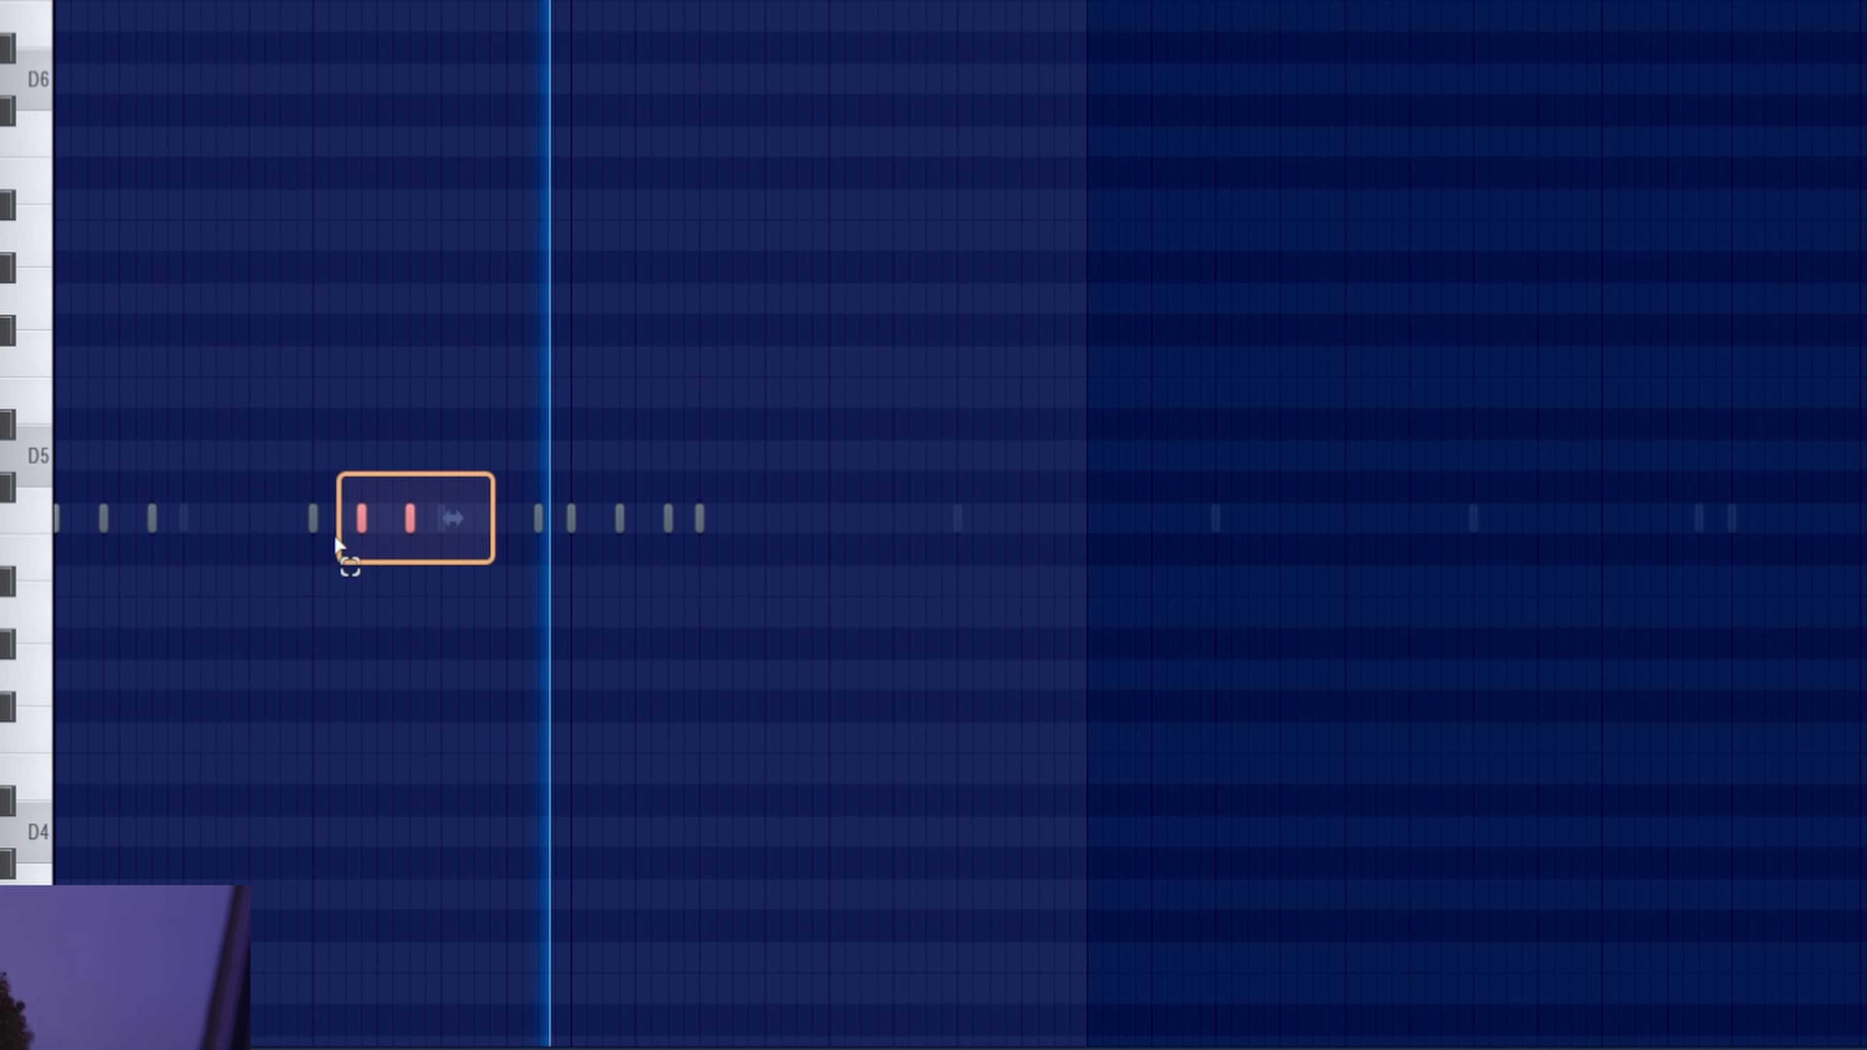
left_click(307, 528, "ctrl+shift")
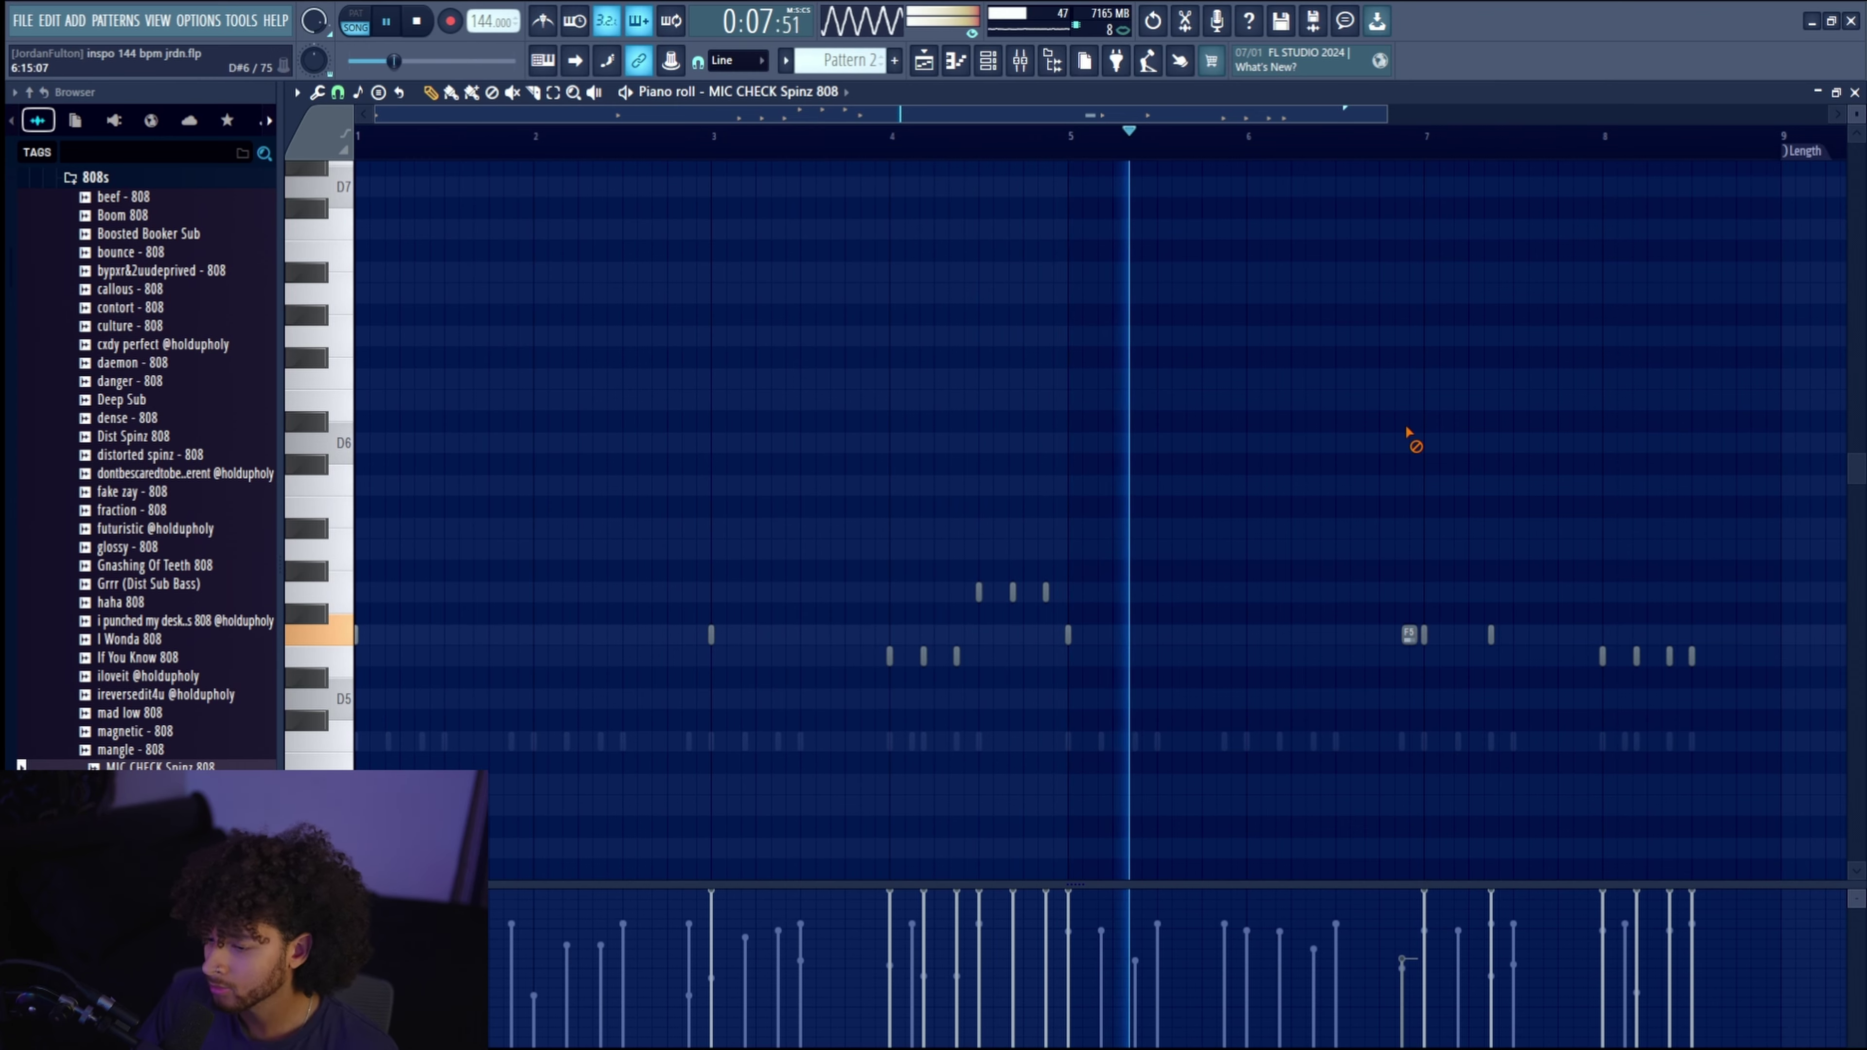
scroll(1326, 470, "down", 2, "ctrl")
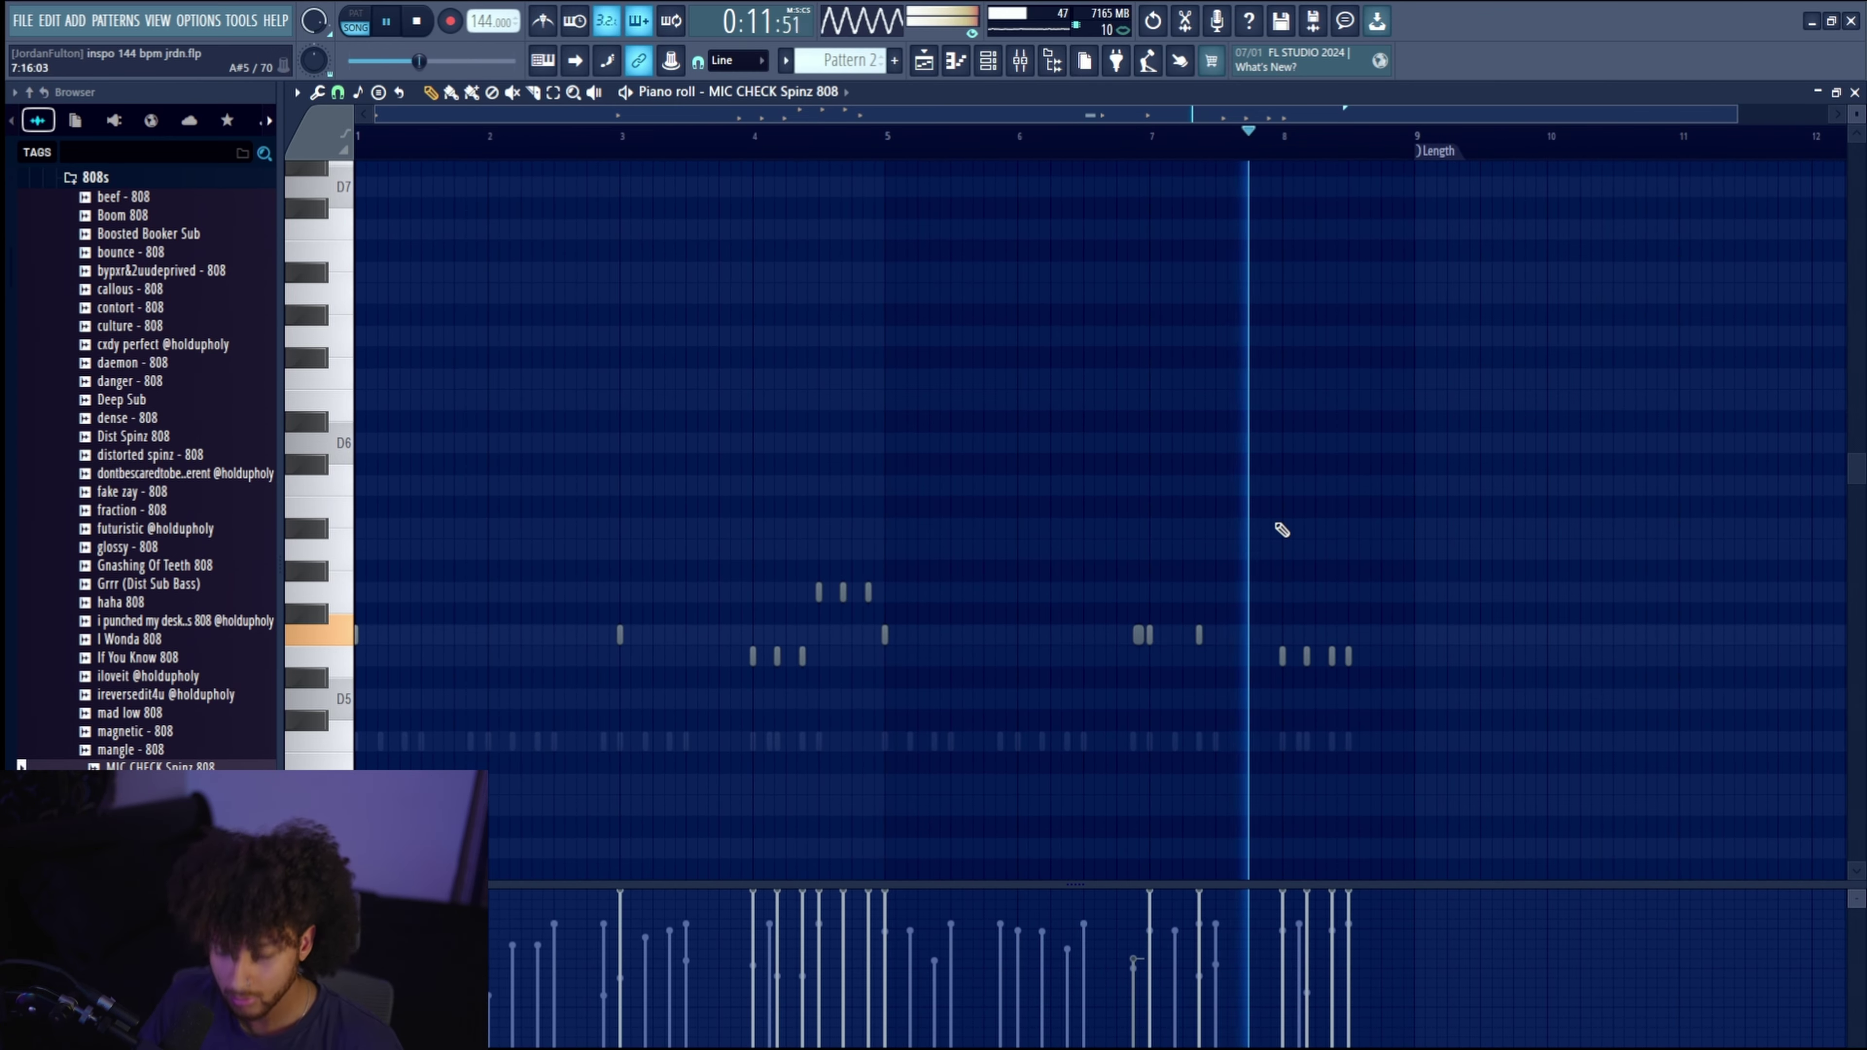
scroll(1282, 529, "up", 3, "ctrl")
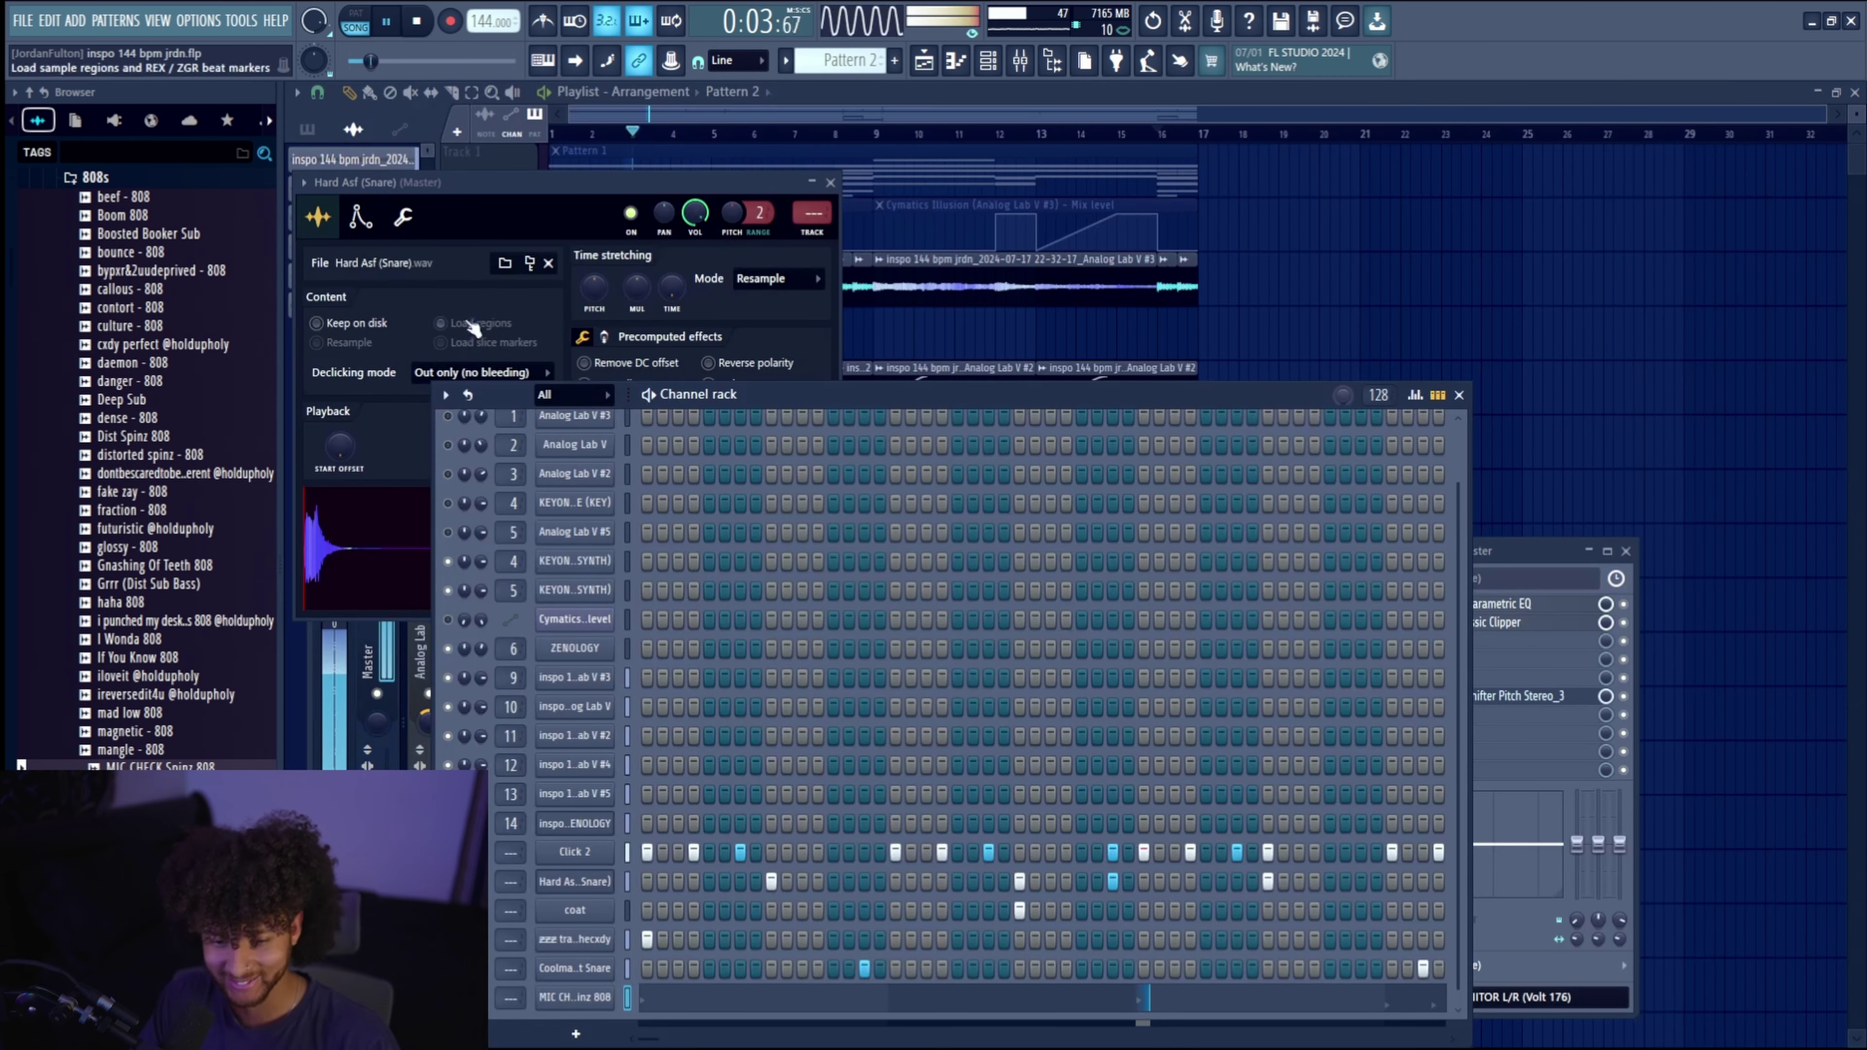
Collapse the !HOLY GRAIL (SUITE EDITION) kit folder and browse further down the sample kits.
scroll(108, 397, "up", 5)
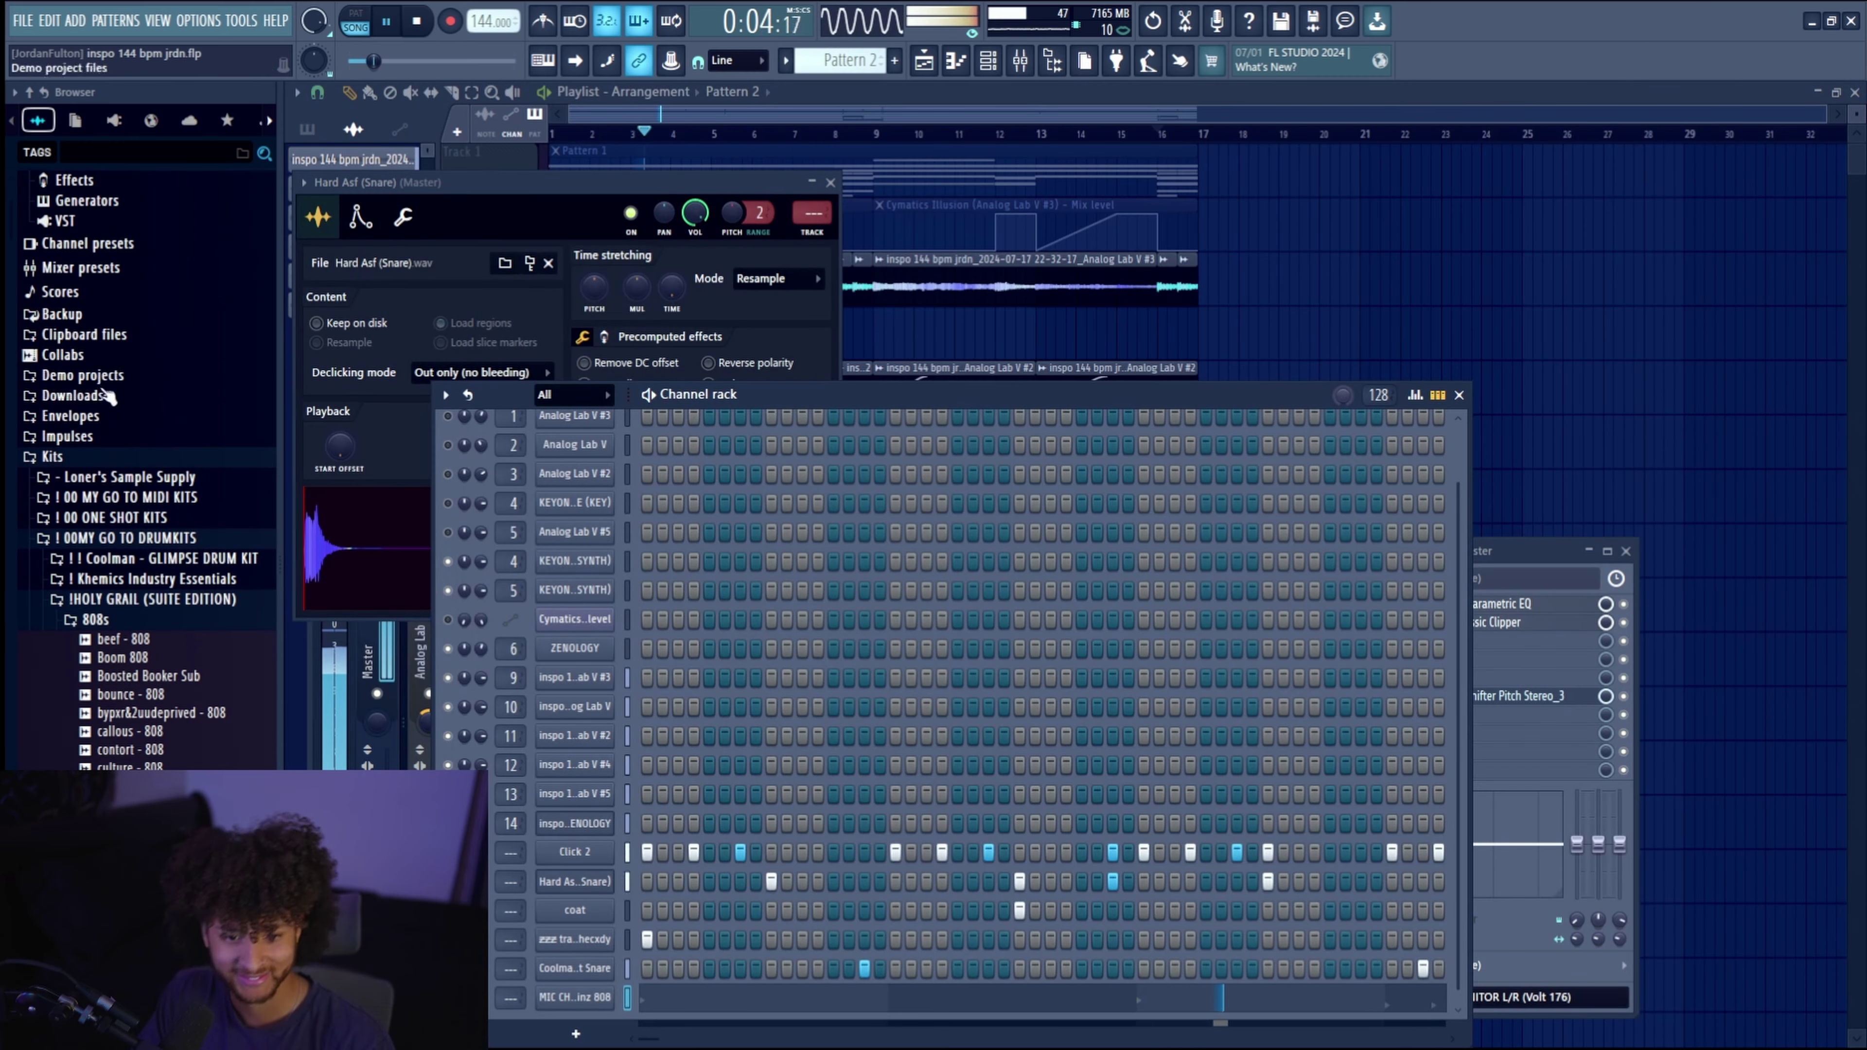
left_click(194, 601)
scroll(171, 619, "down", 4)
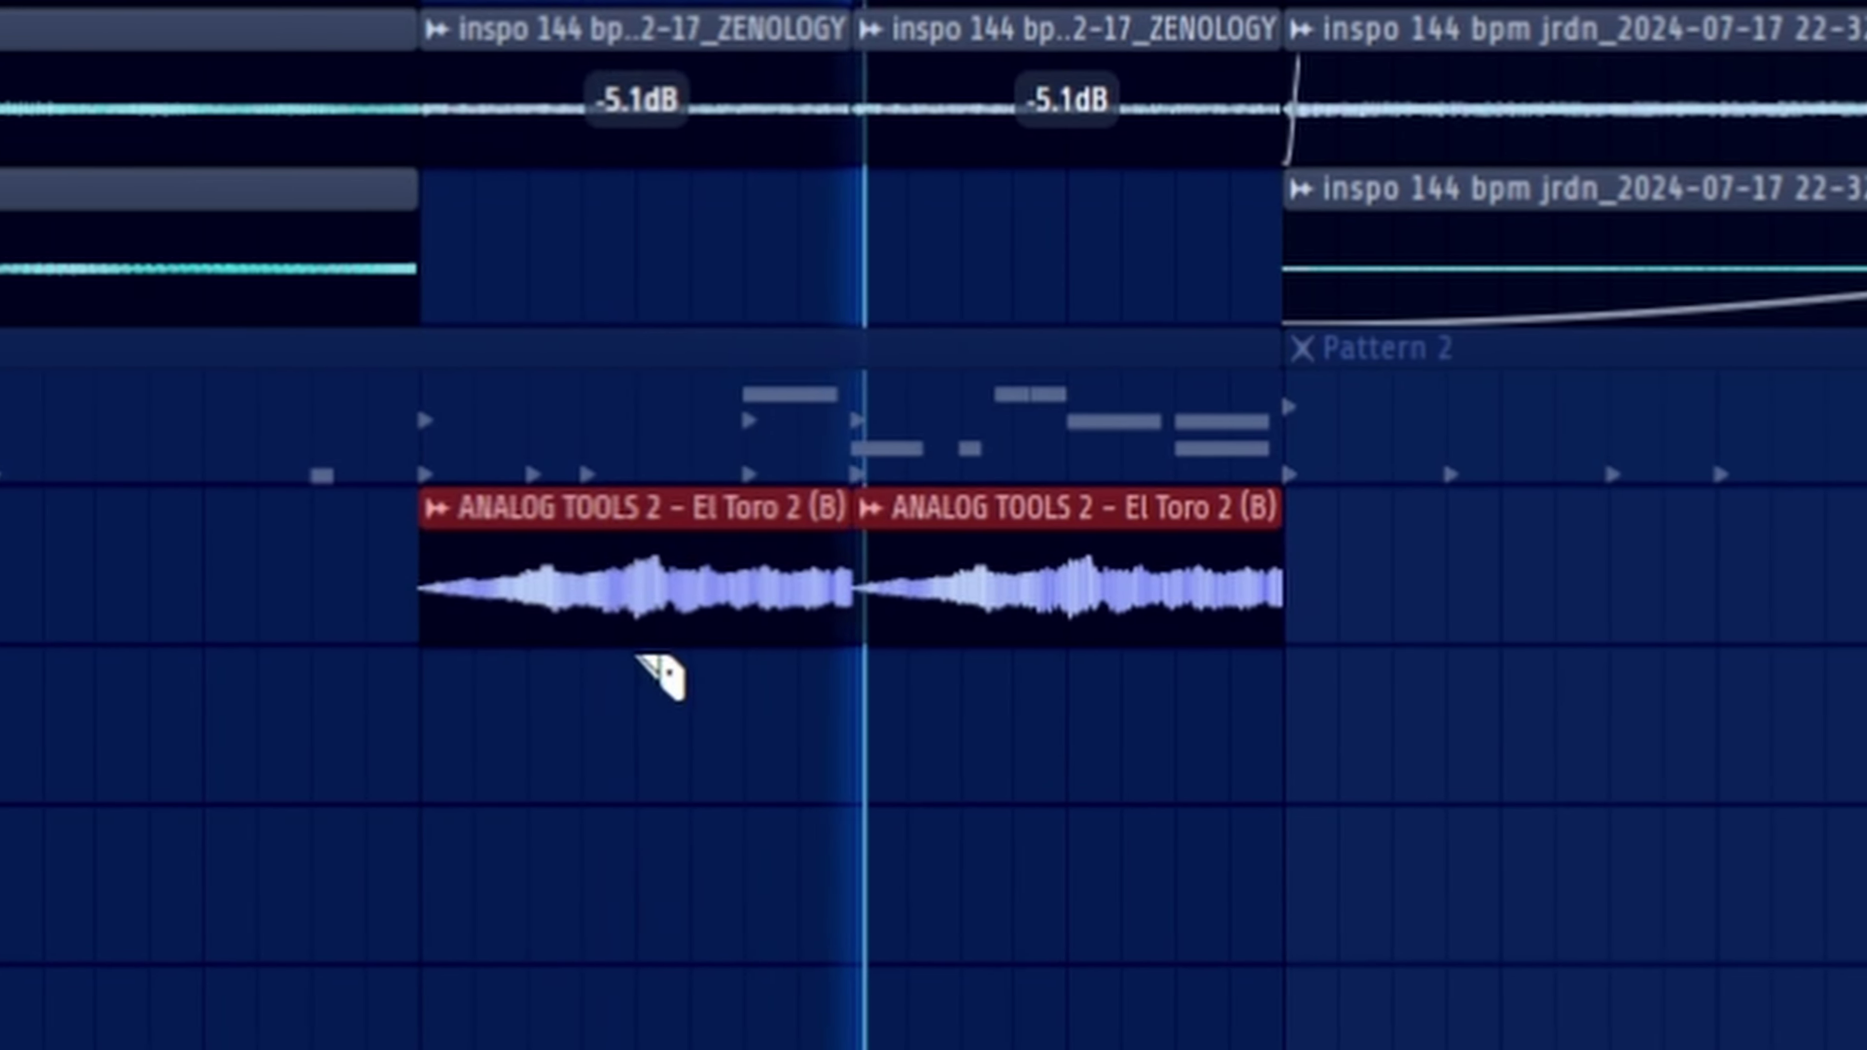
Close the mixer and align the copied ANALOG TOOLS 2 - El Toro 2 (B) clips with the start of bar 16 on Track 11.
left_click_drag(640, 658, 639, 691)
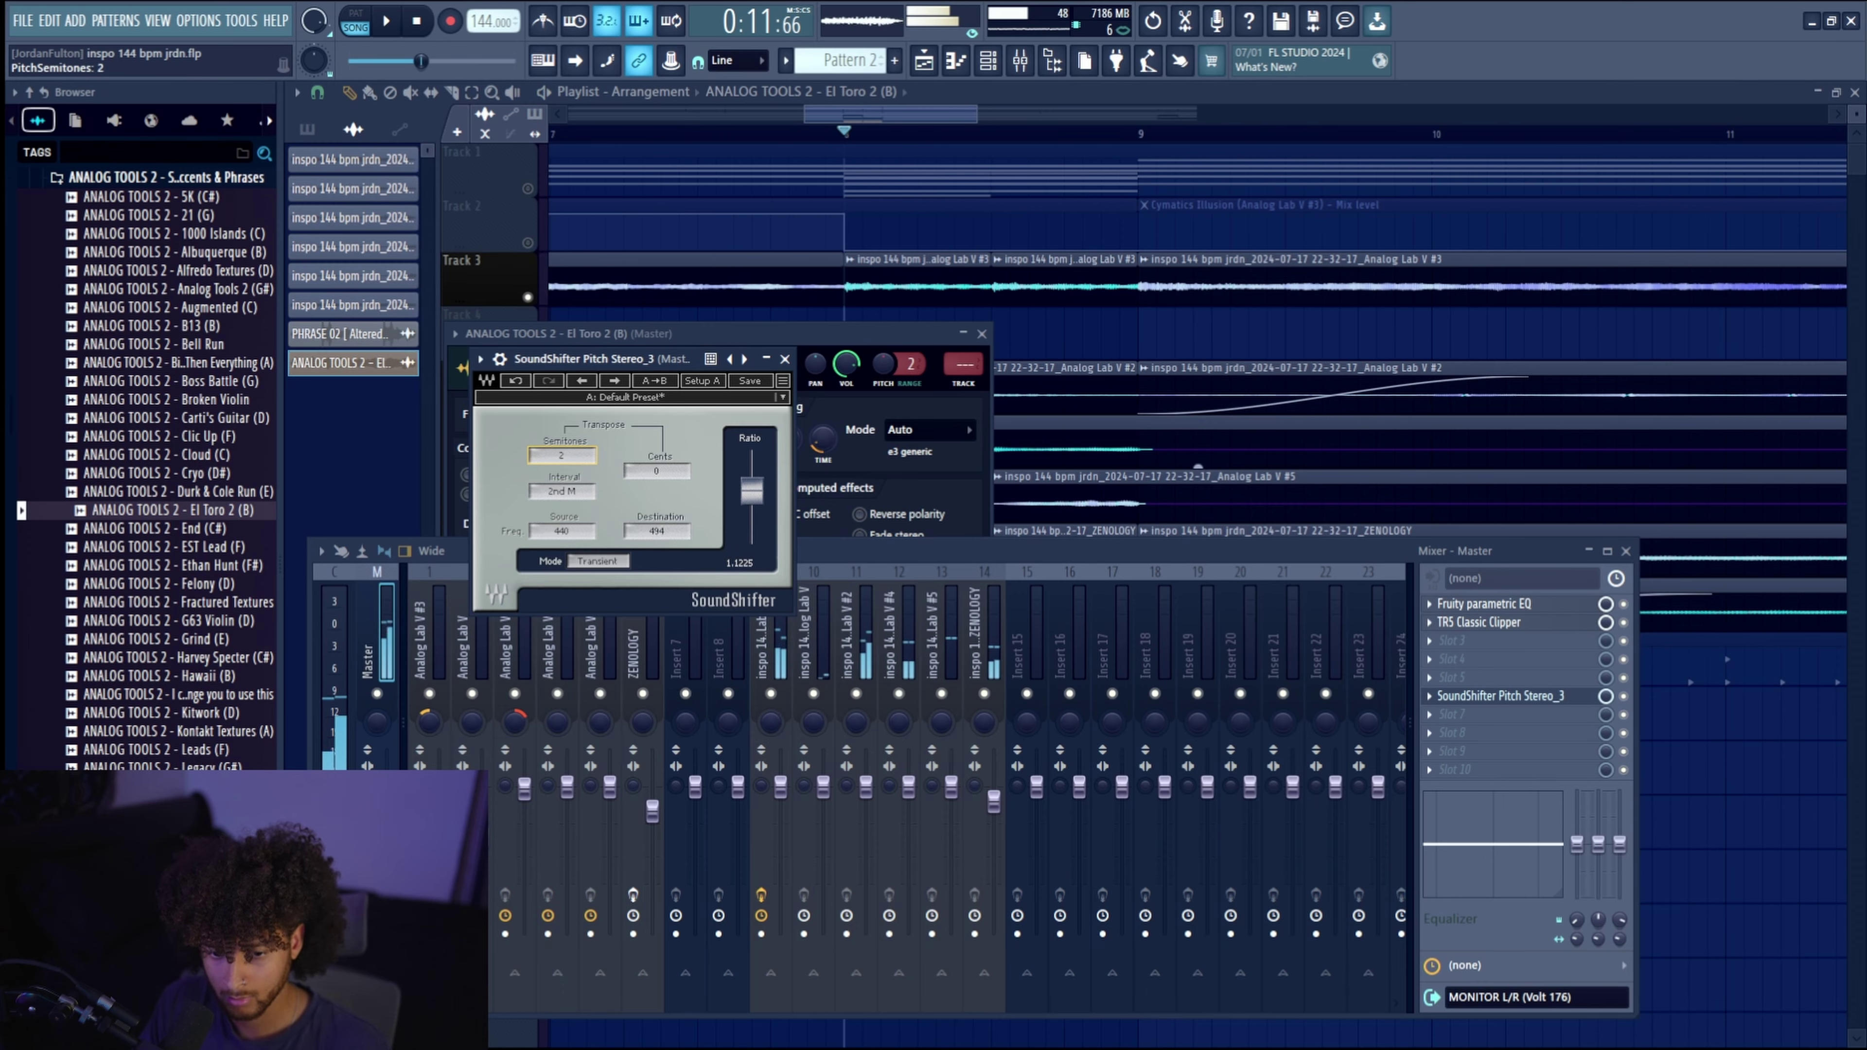
key("F9")
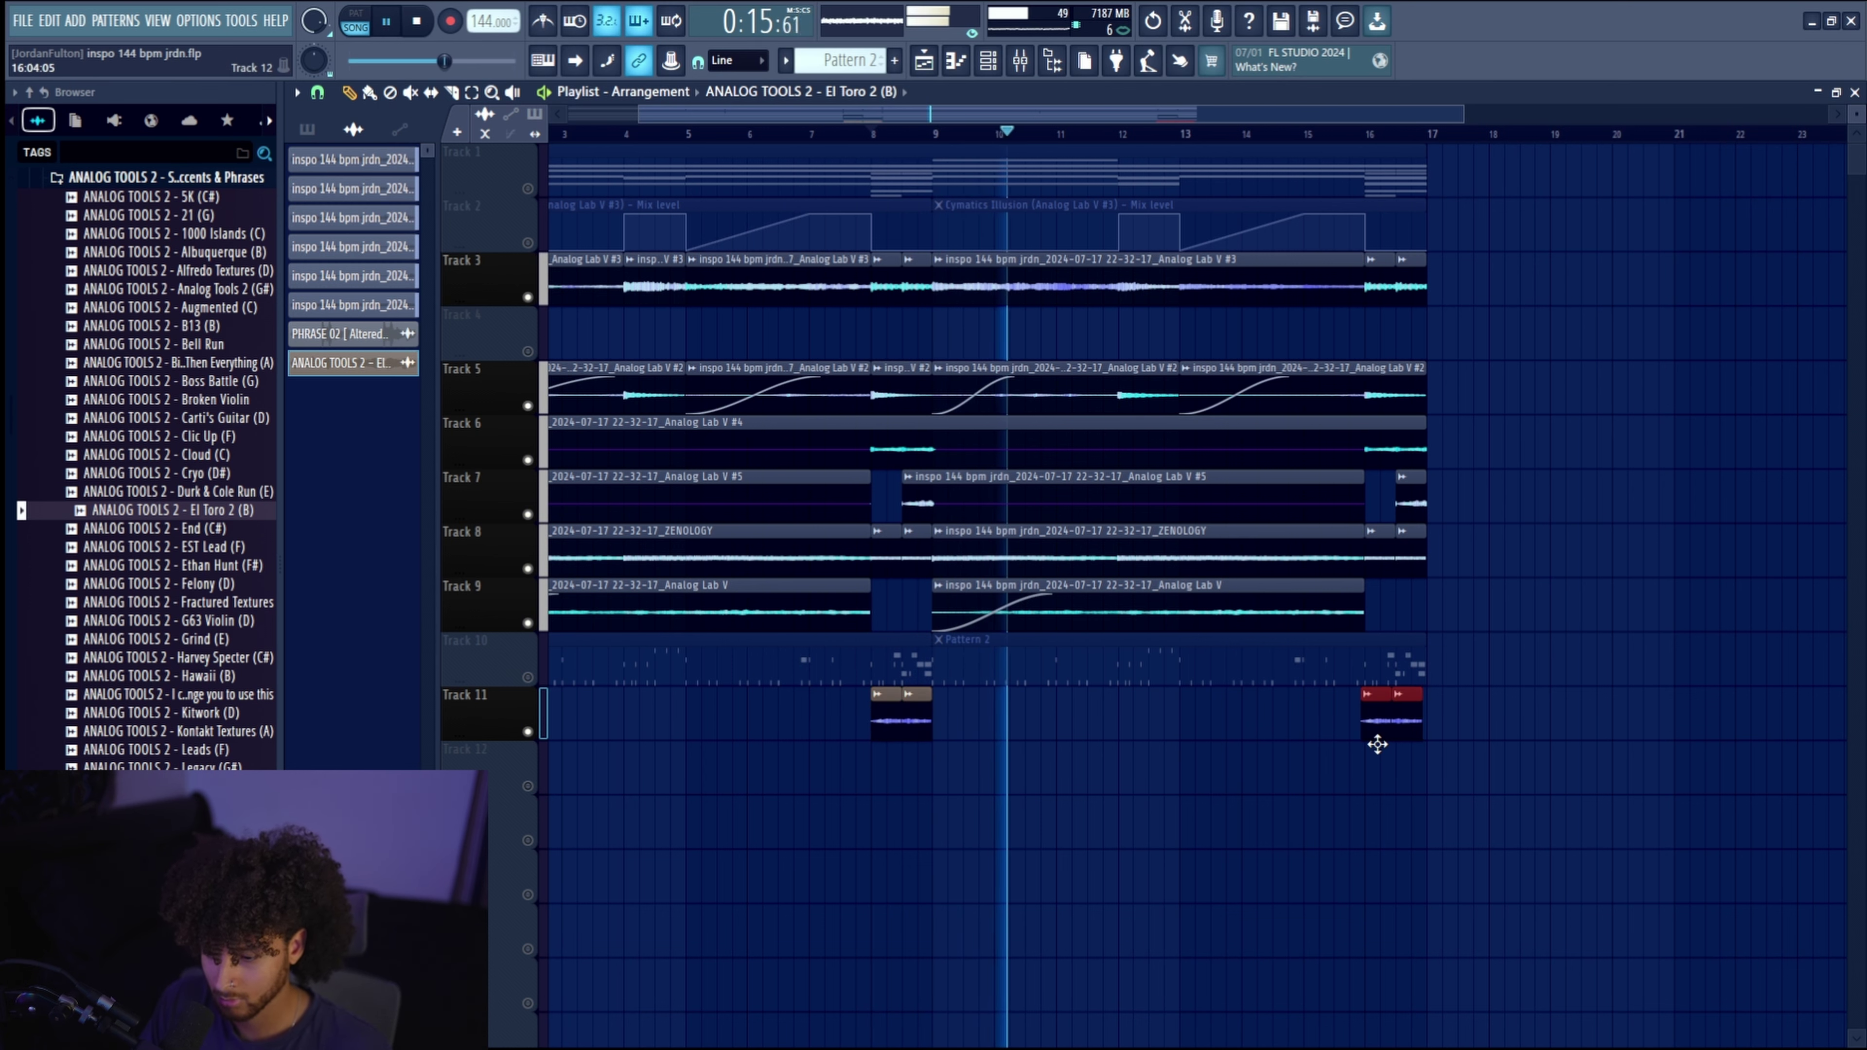
scroll(1375, 720, "up", 2)
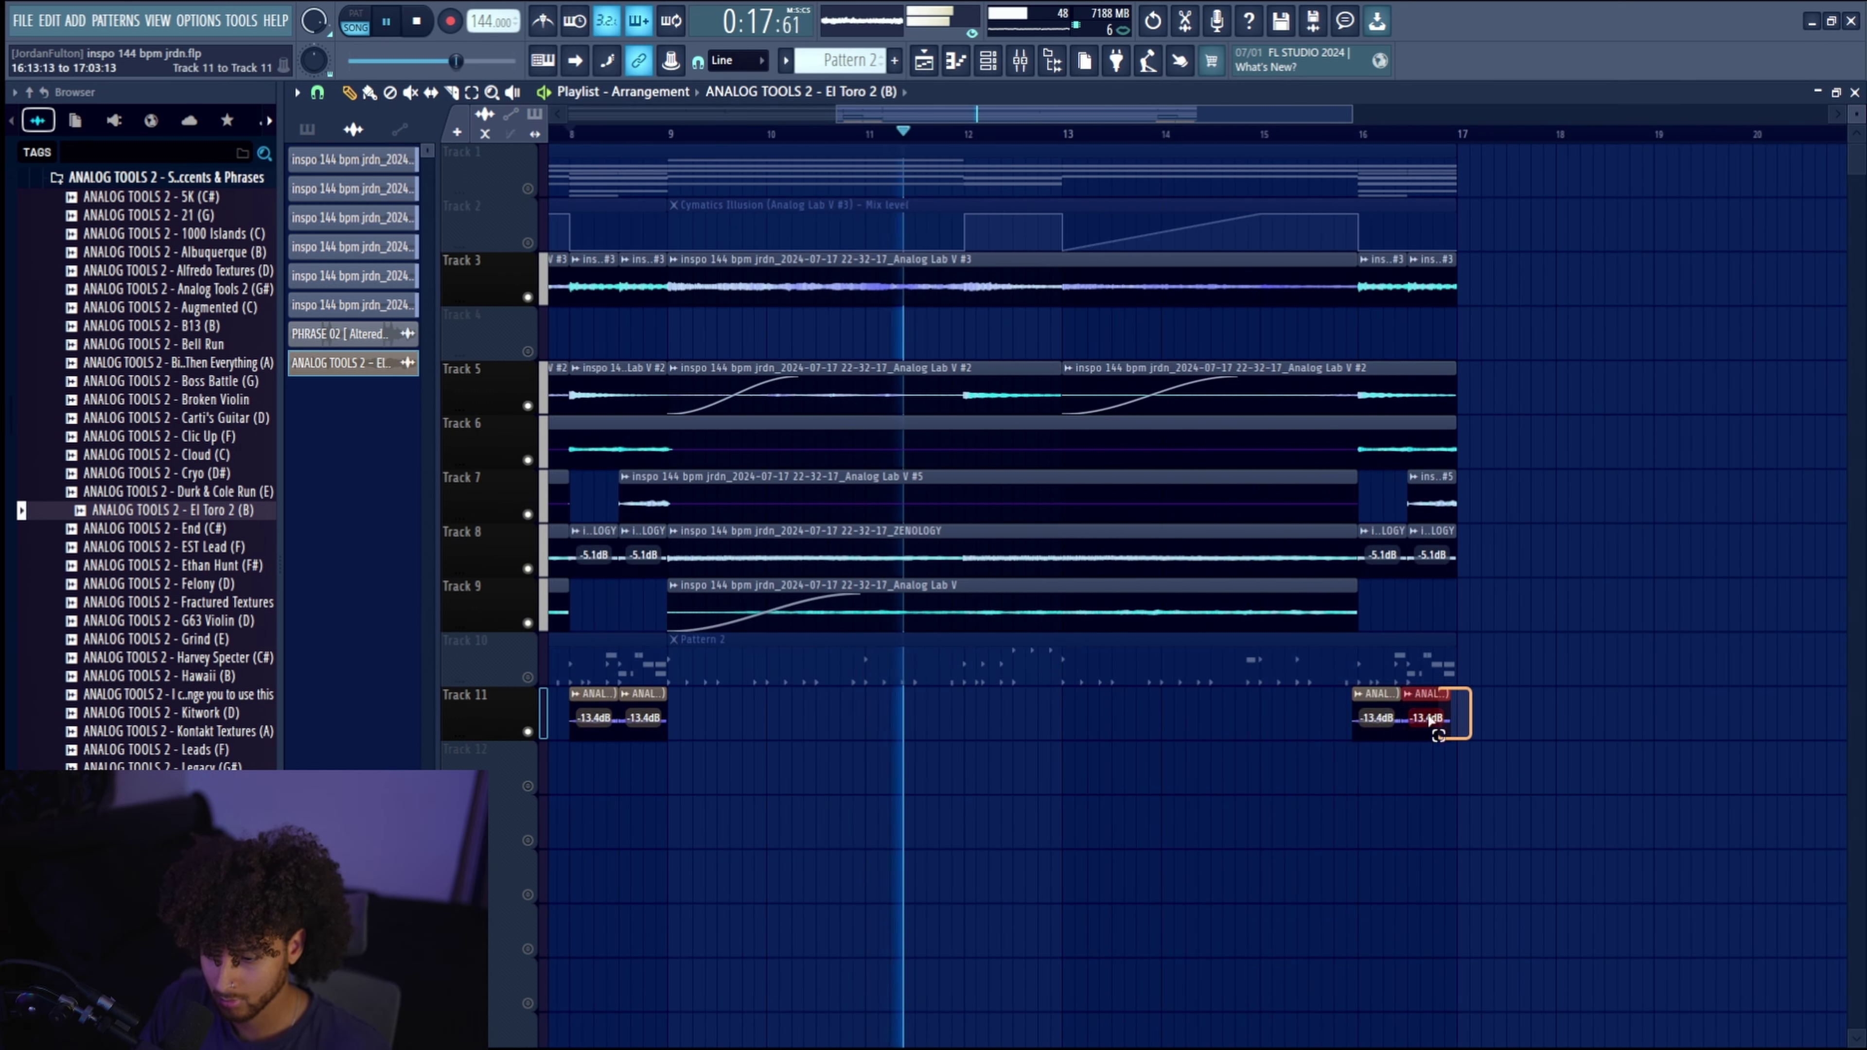
scroll(1365, 721, "up", 2)
left_click_drag(1371, 725, 1381, 725)
scroll(1253, 845, "down", 3)
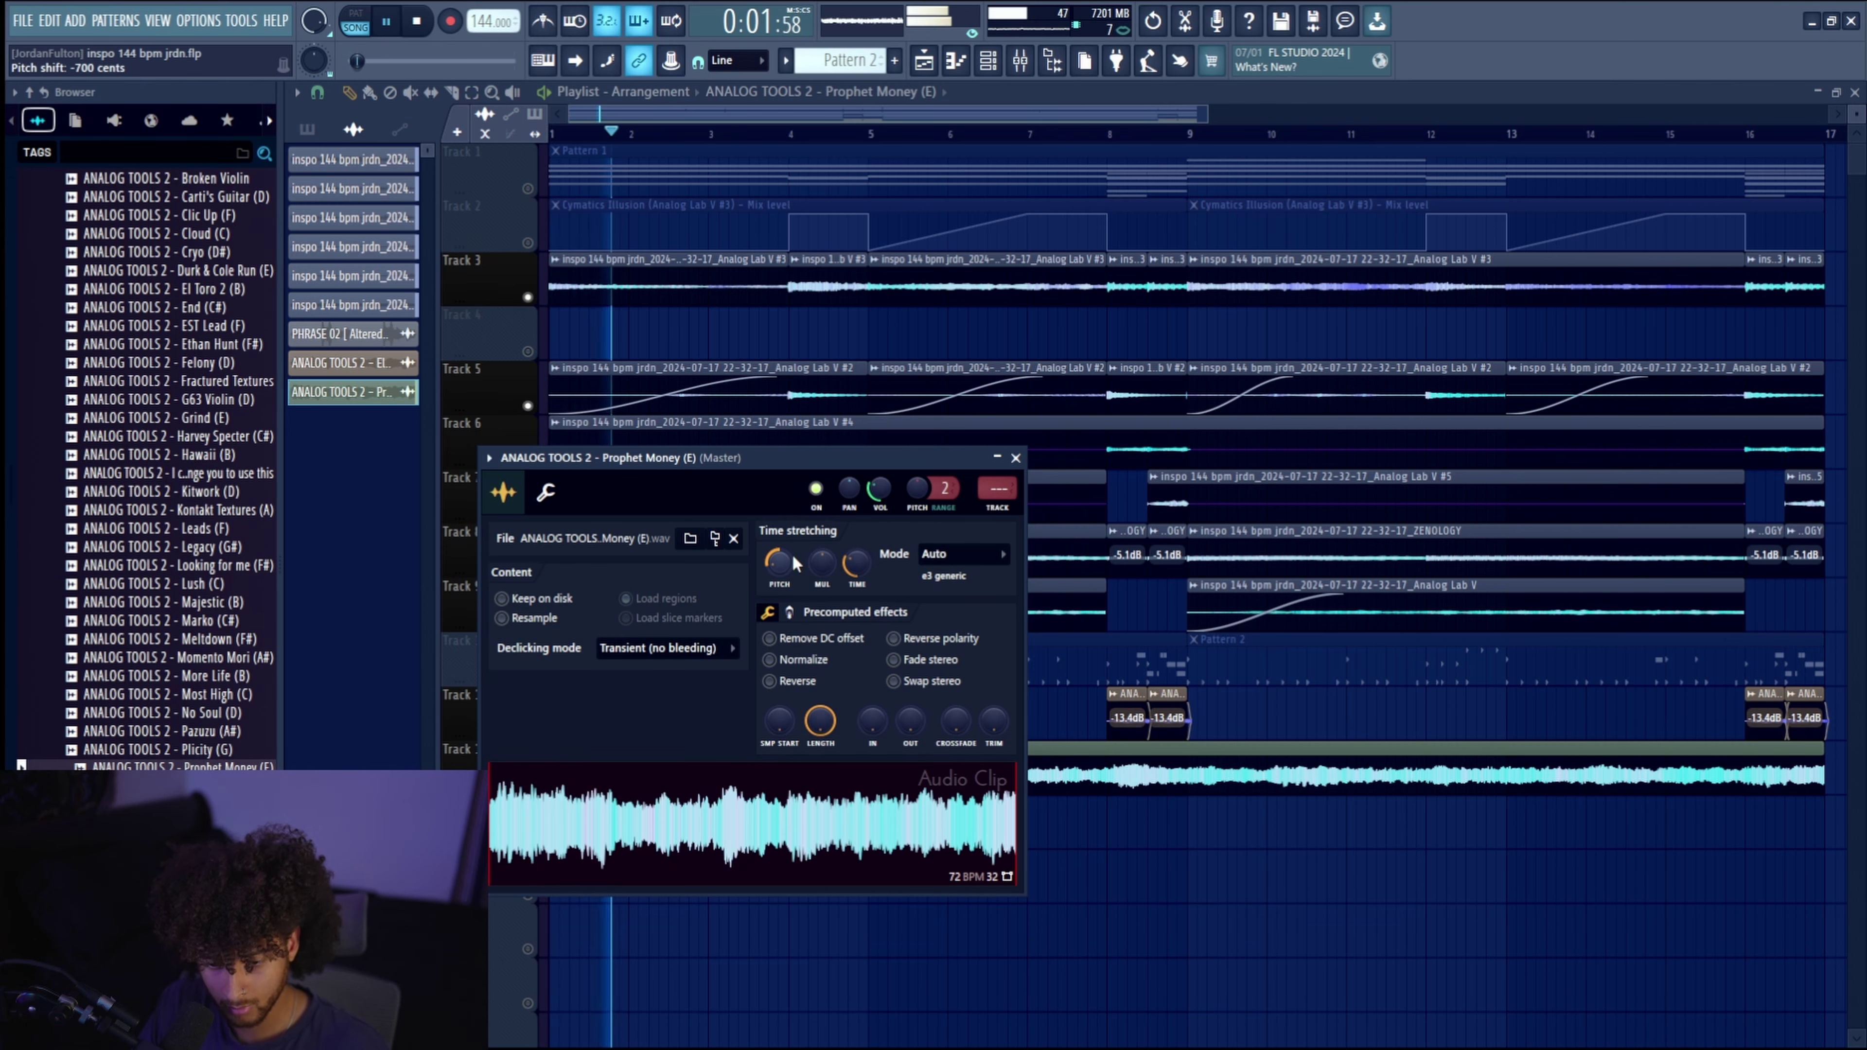
Close the Prophet Money (E) clip settings and duplicate its one-bar clip directly after itself on Track 12.
key("Escape")
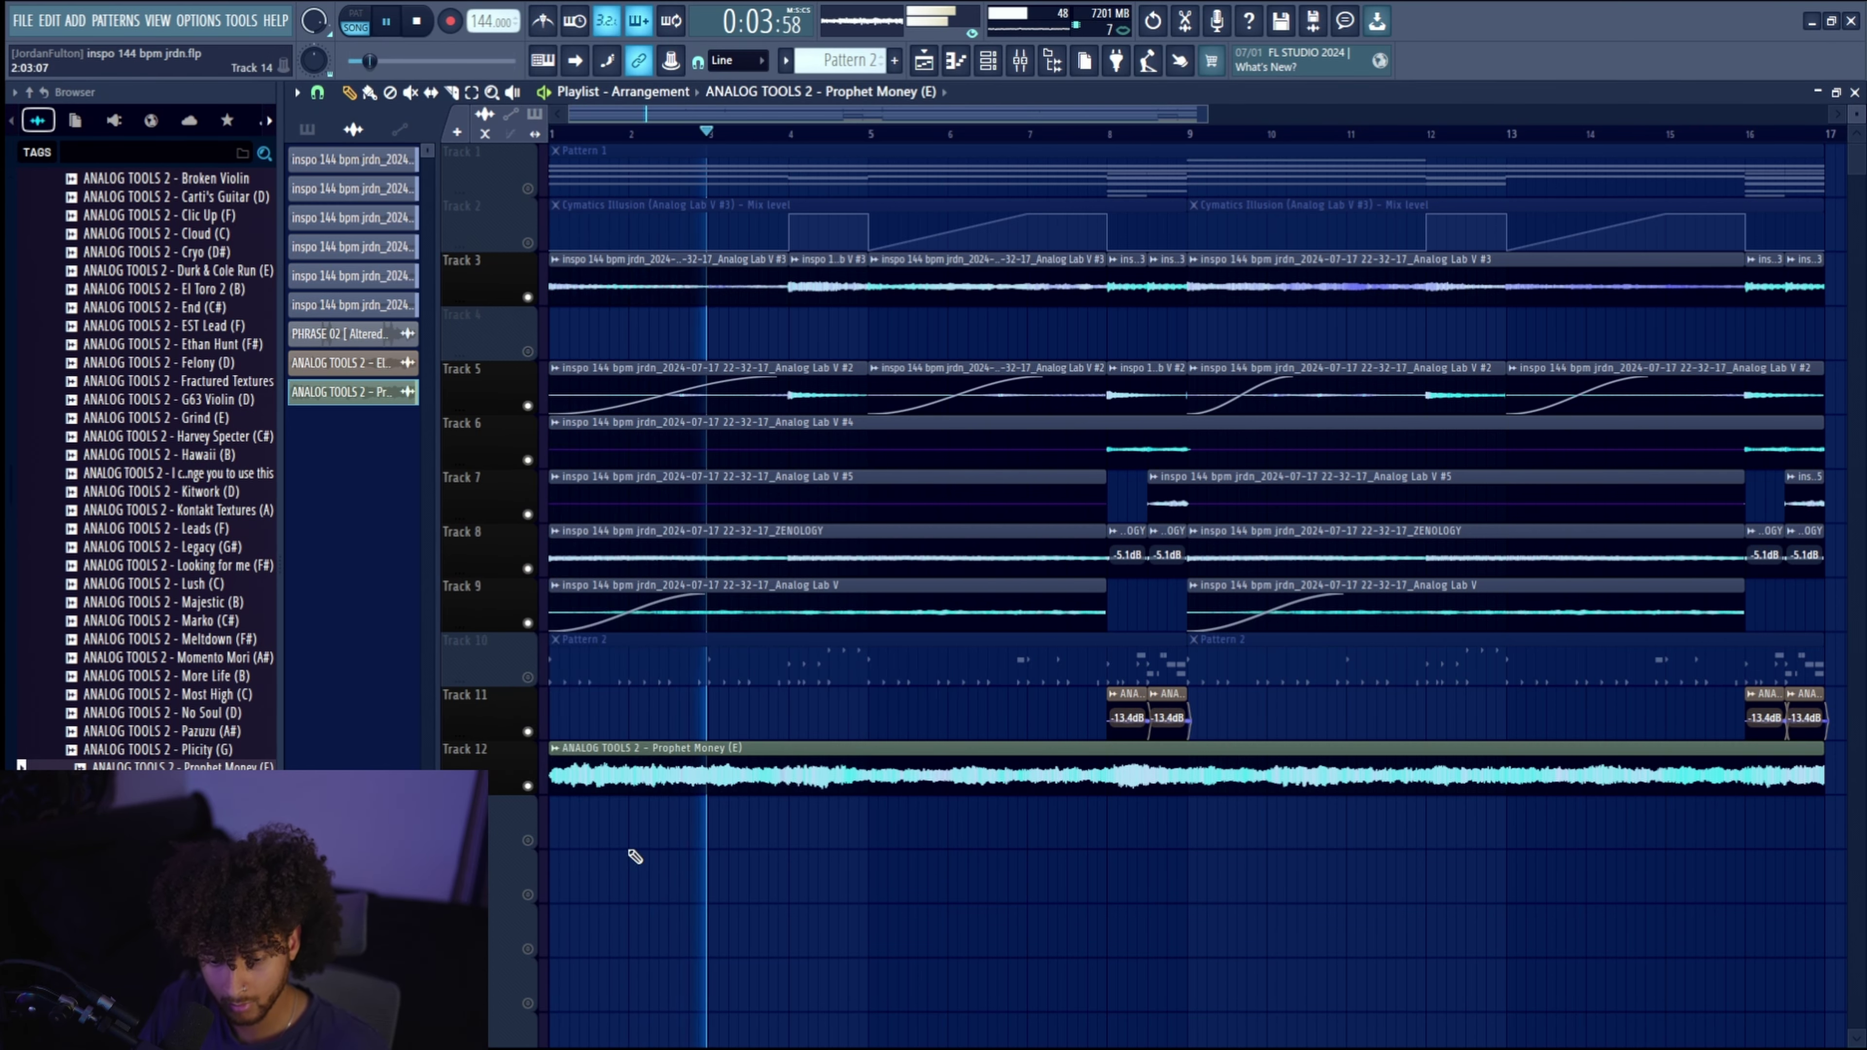
scroll(537, 846, "up", 2)
key("space")
key("ctrl+a")
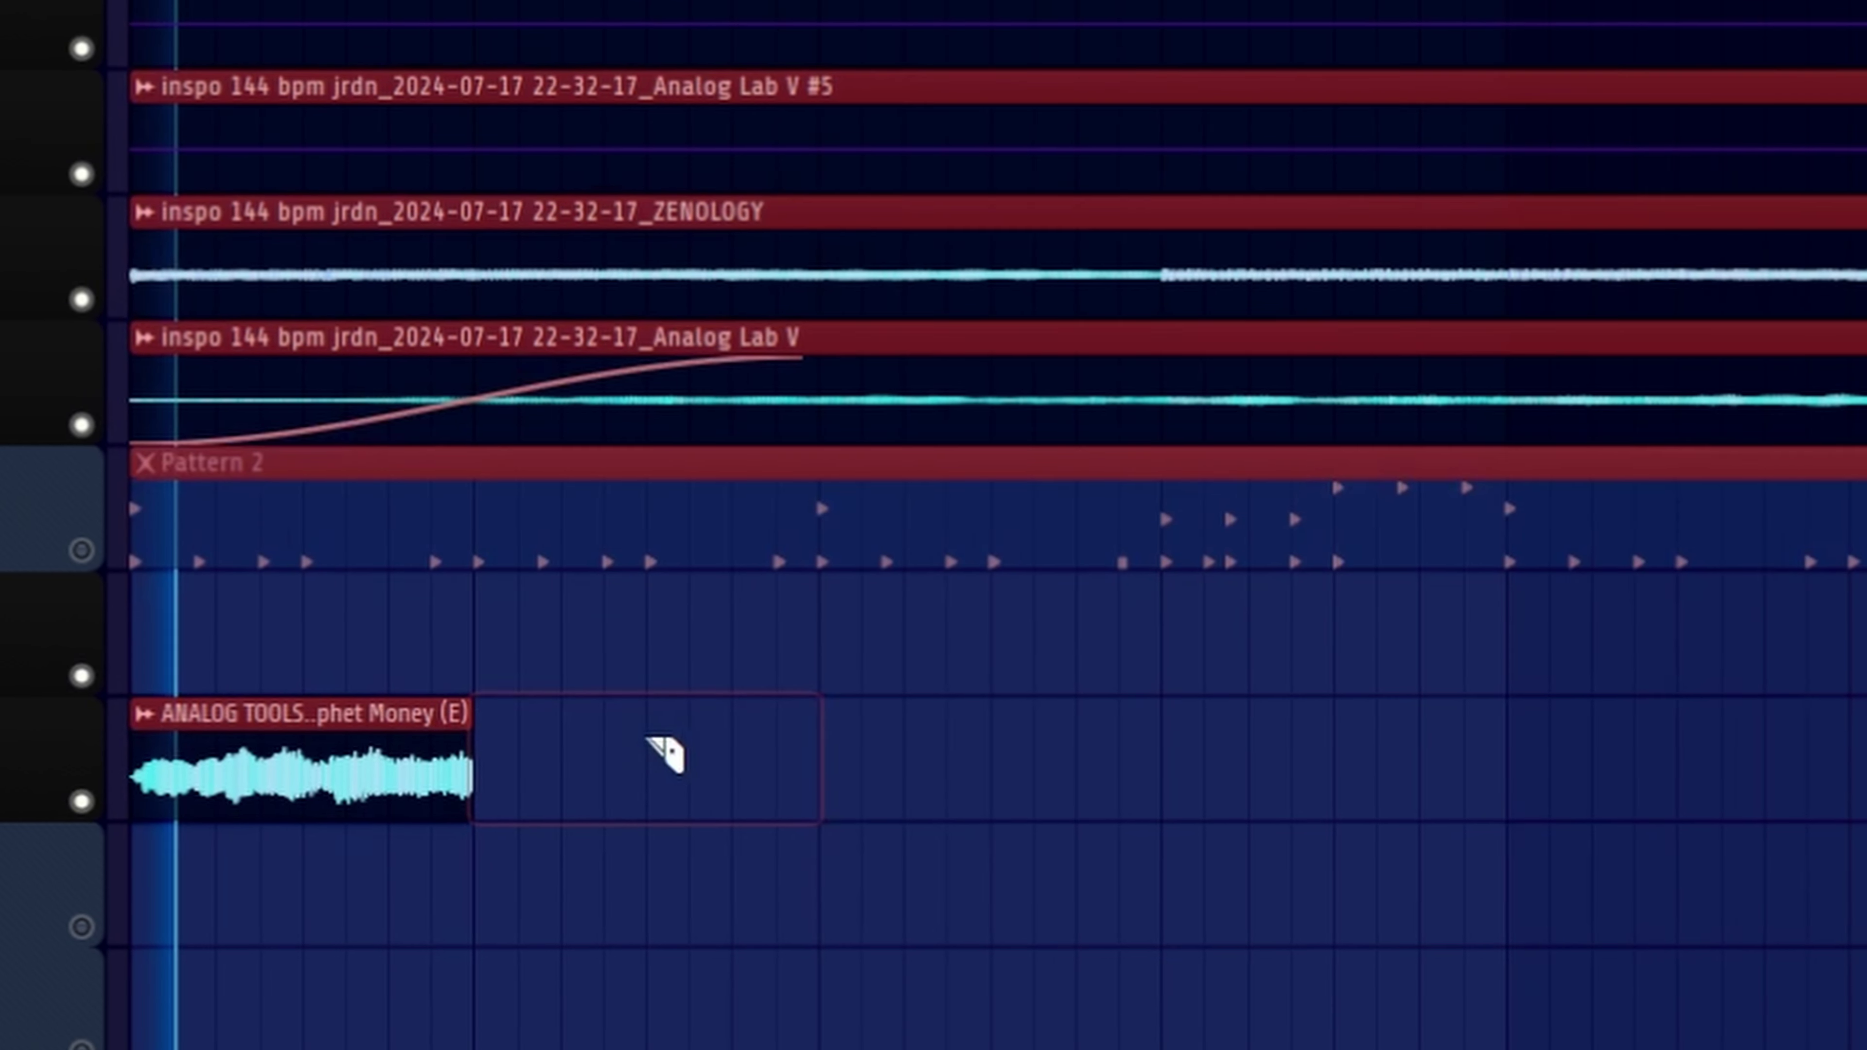
key("ctrl+b")
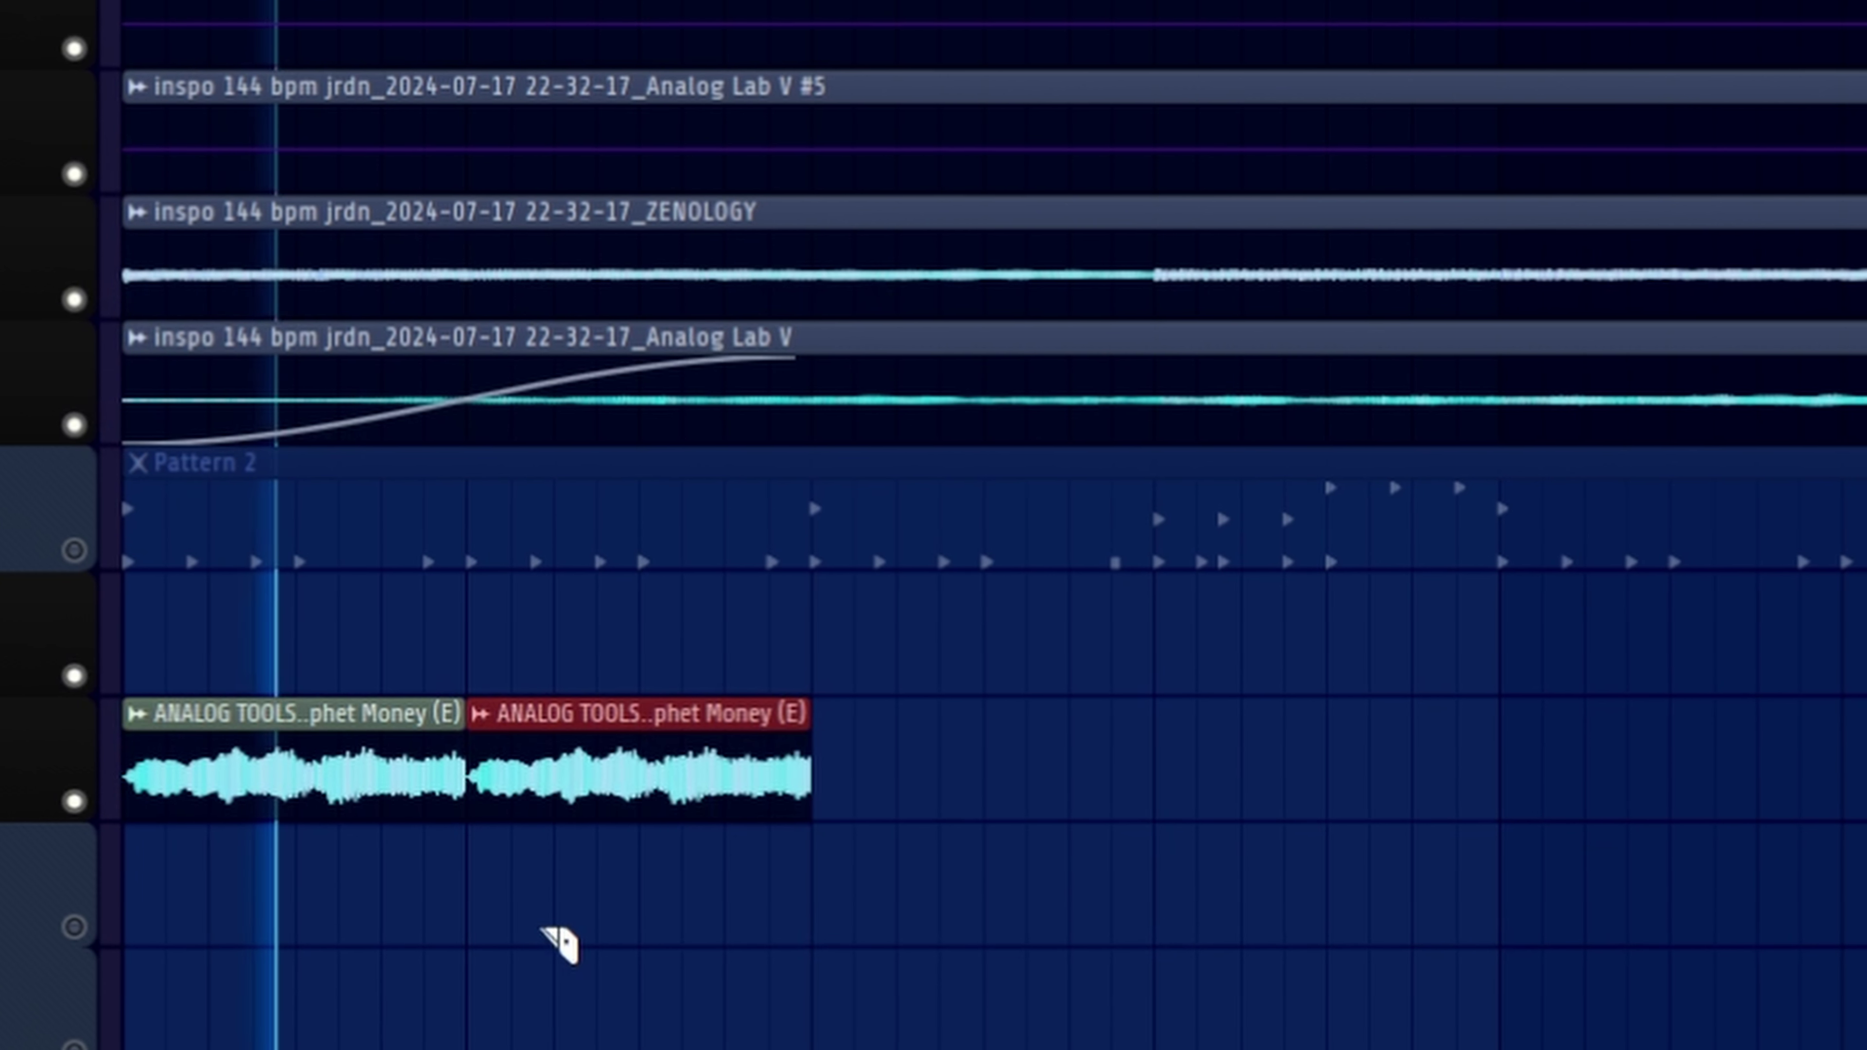
Duplicate the Prophet Money (E) clips on Track 12 to fill bars 1 to 4, removing the extra copies beyond bar 5.
scroll(737, 847, "down", 2)
left_click_drag(879, 844, 279, 743)
key("ctrl+b")
key("ctrl+b")
key("ctrl+b")
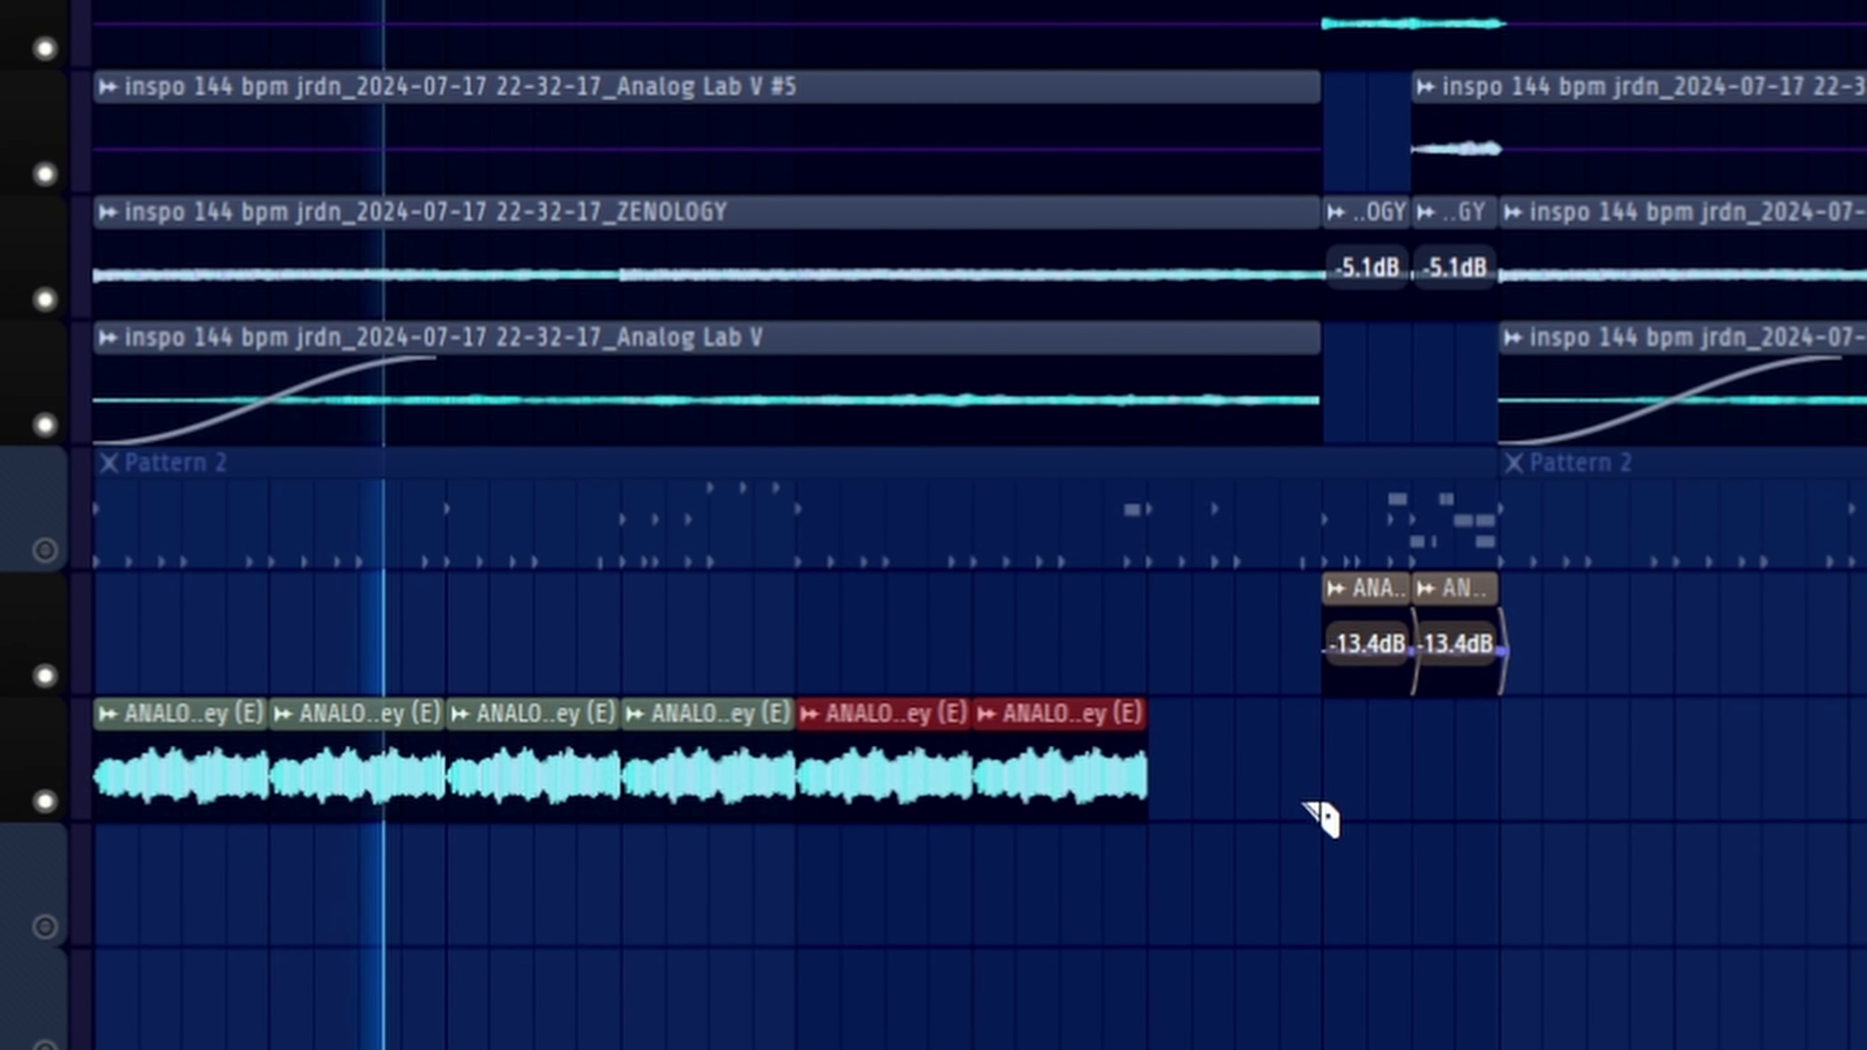
right_click(1433, 785)
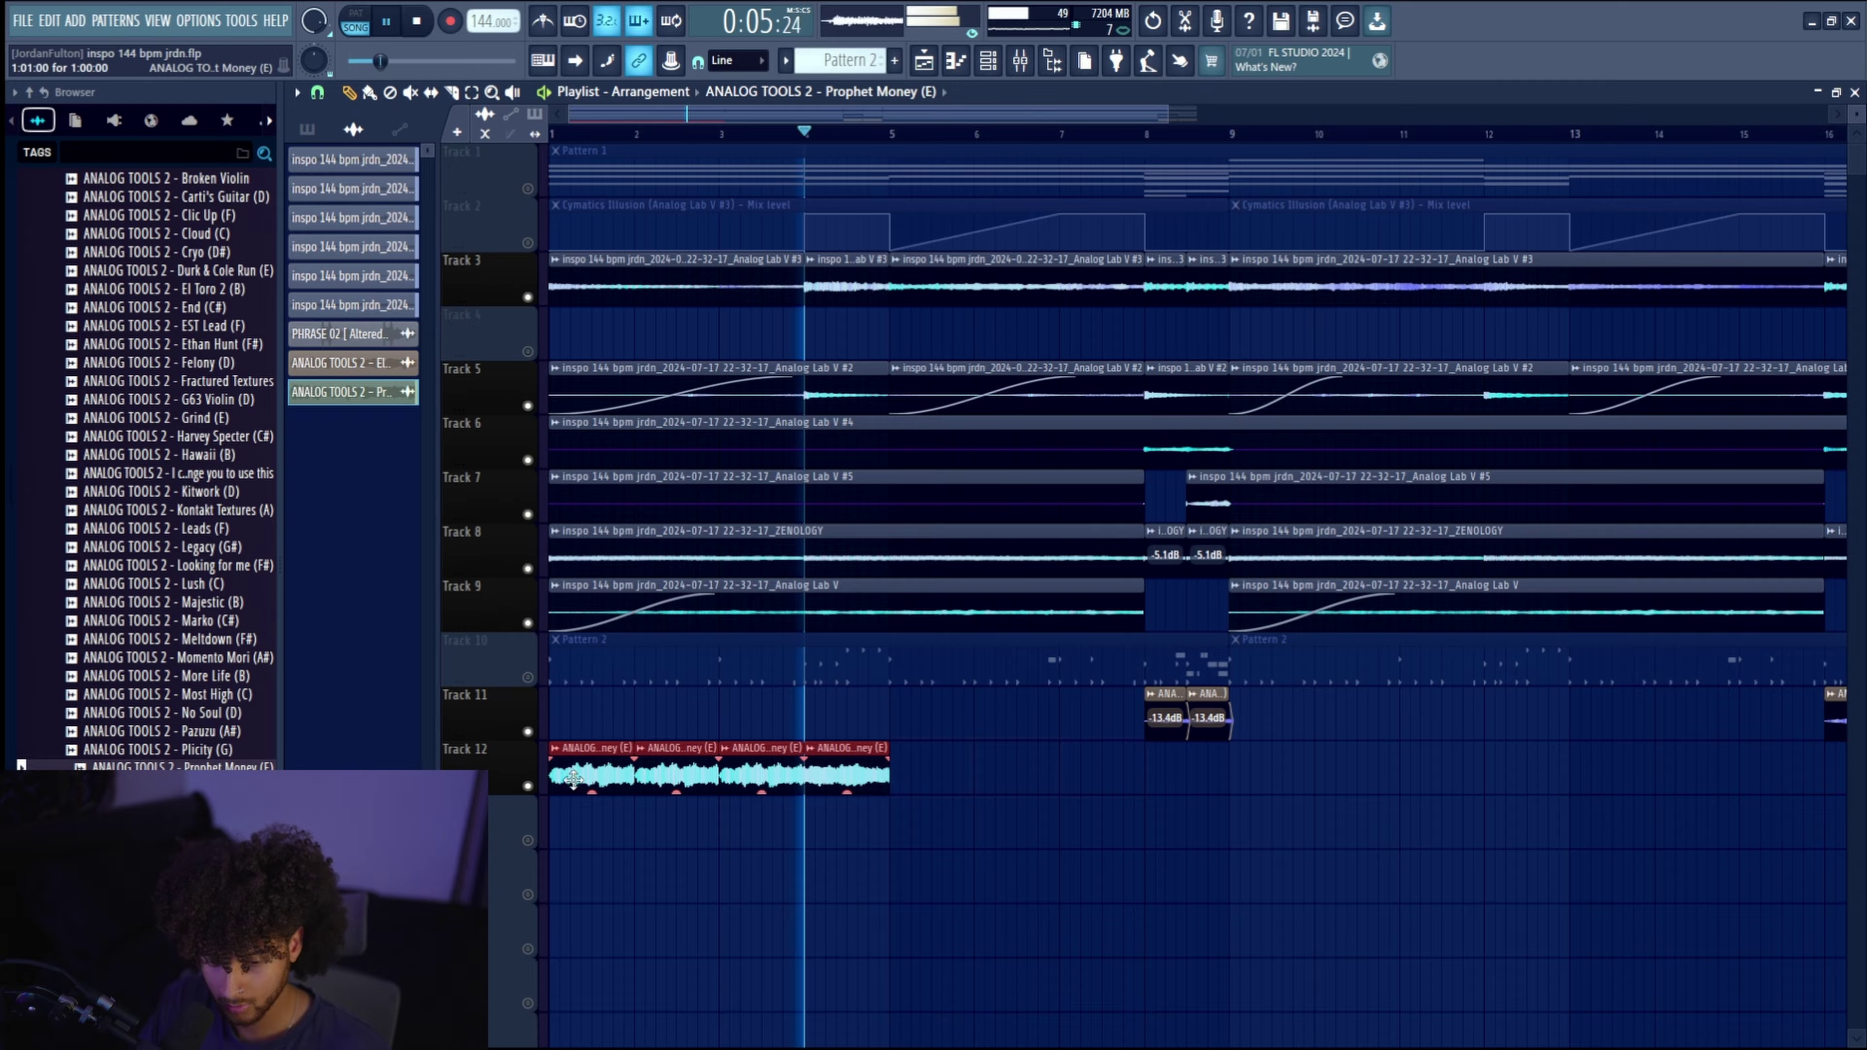
Select the four Prophet Money (E) clips on Track 12 and duplicate the group to fill the track up to bar 17.
key("ctrl+b")
key("ctrl+a")
left_click(1226, 768, "ctrl")
left_click_drag(1264, 748, 514, 758)
key("ctrl+b")
Set the declicking mode of the Prophet Money (E) clip to Smooth (bleeding) and close its settings.
scroll(977, 811, "right", 2)
double_click(1188, 722)
left_click(456, 493)
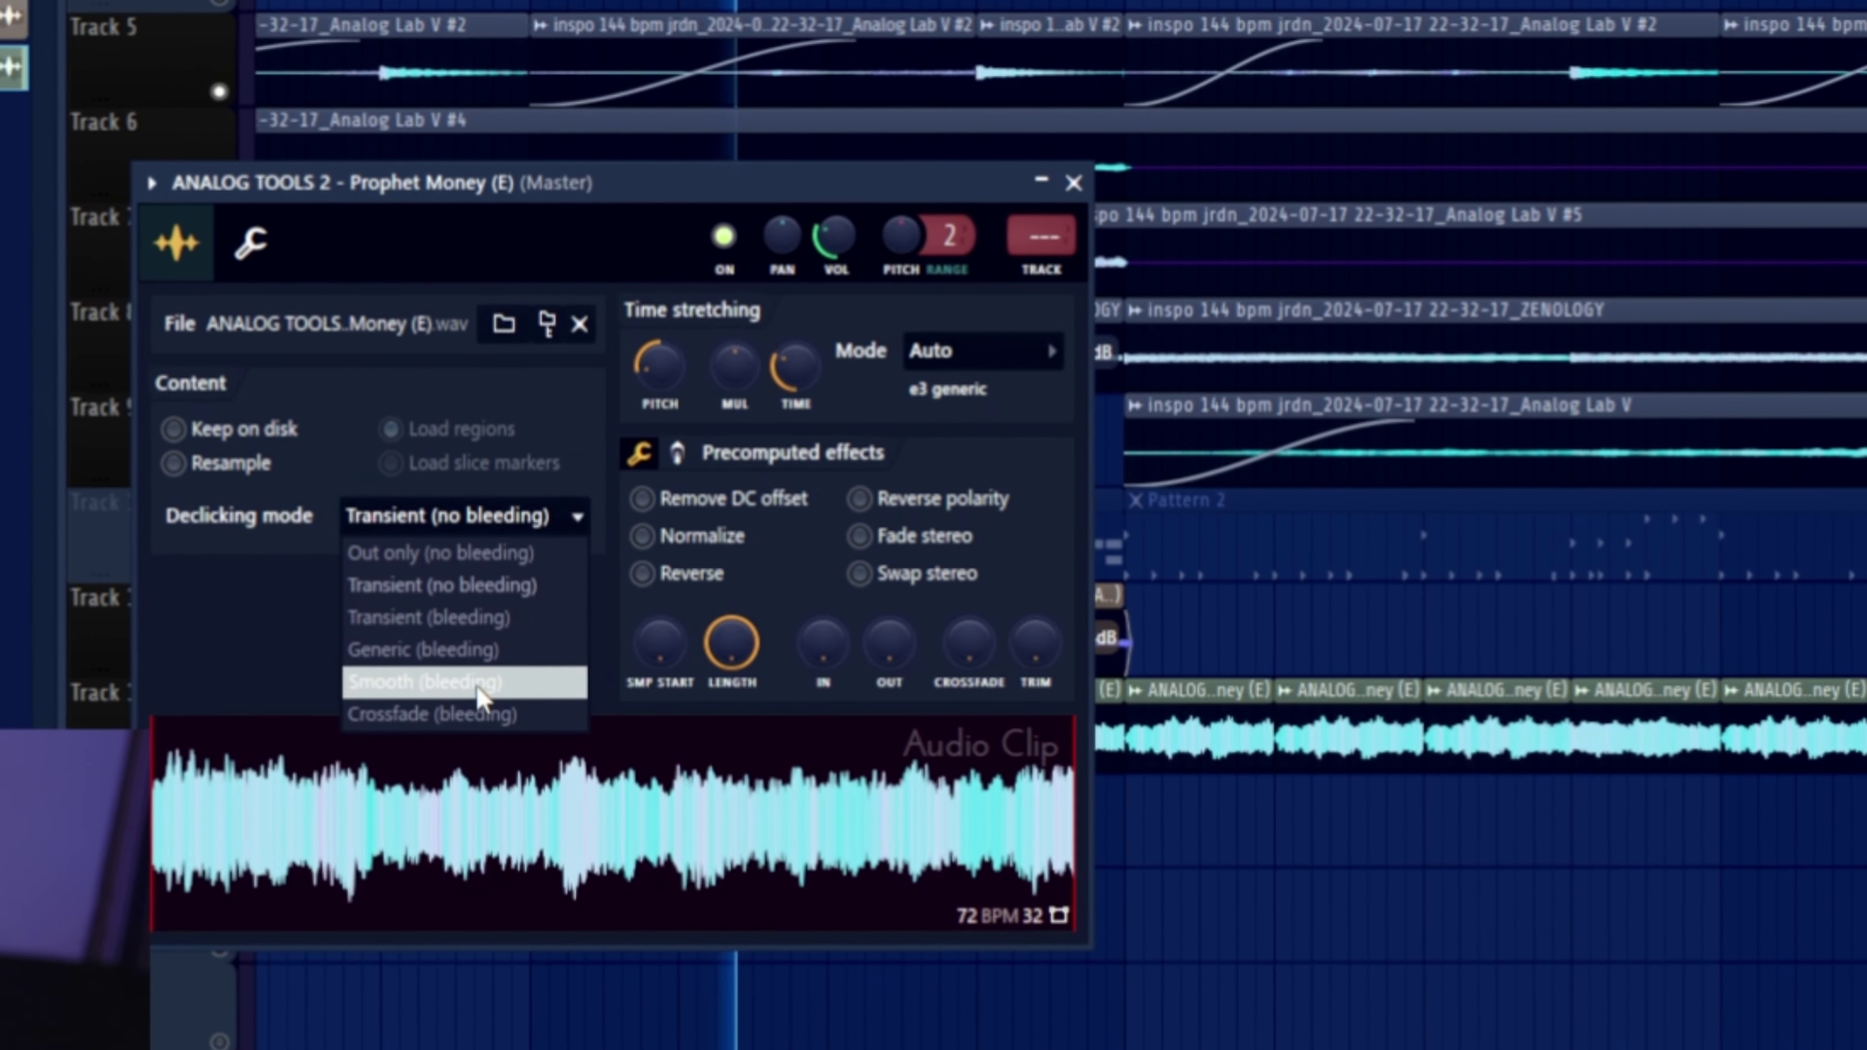
left_click(440, 684)
key("Escape")
Select all Prophet Money (E) clips on Track 12 and lower their clip level to -3.6 dB.
scroll(1183, 860, "down", 3)
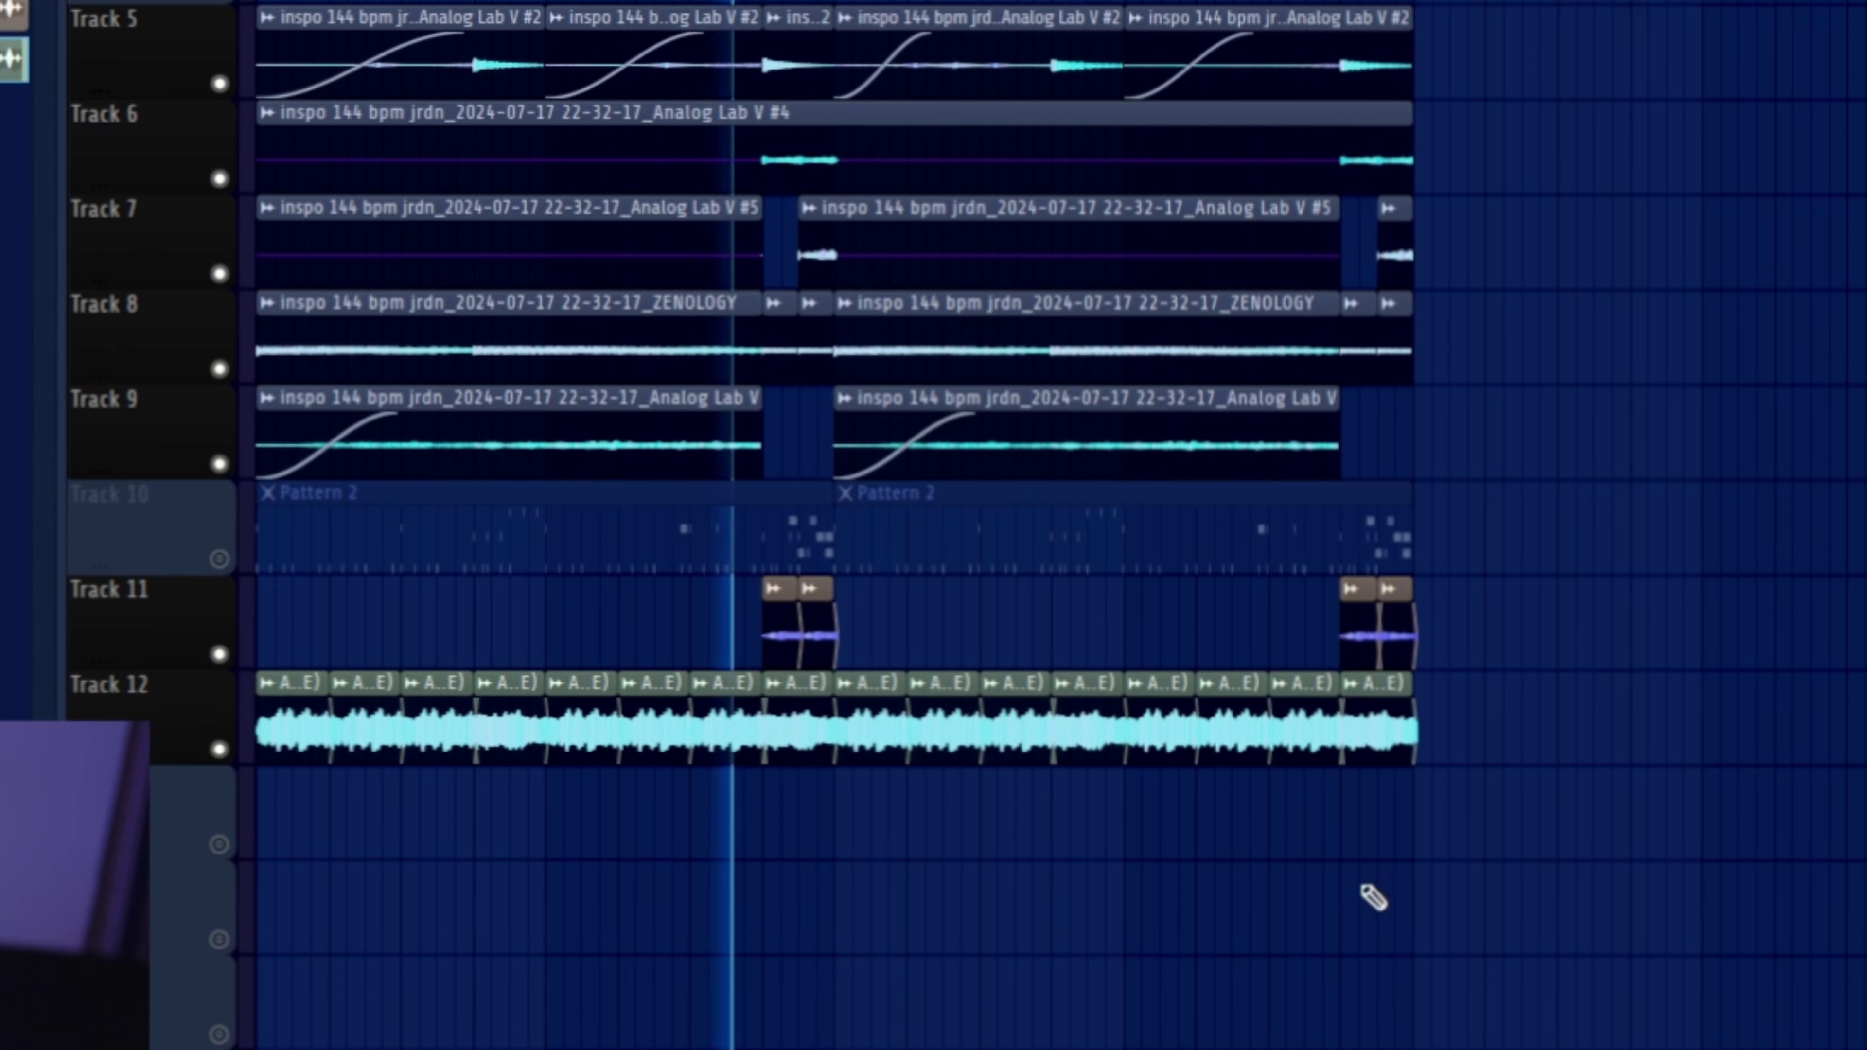
left_click_drag(1554, 745, 279, 738)
scroll(277, 736, "down", 6)
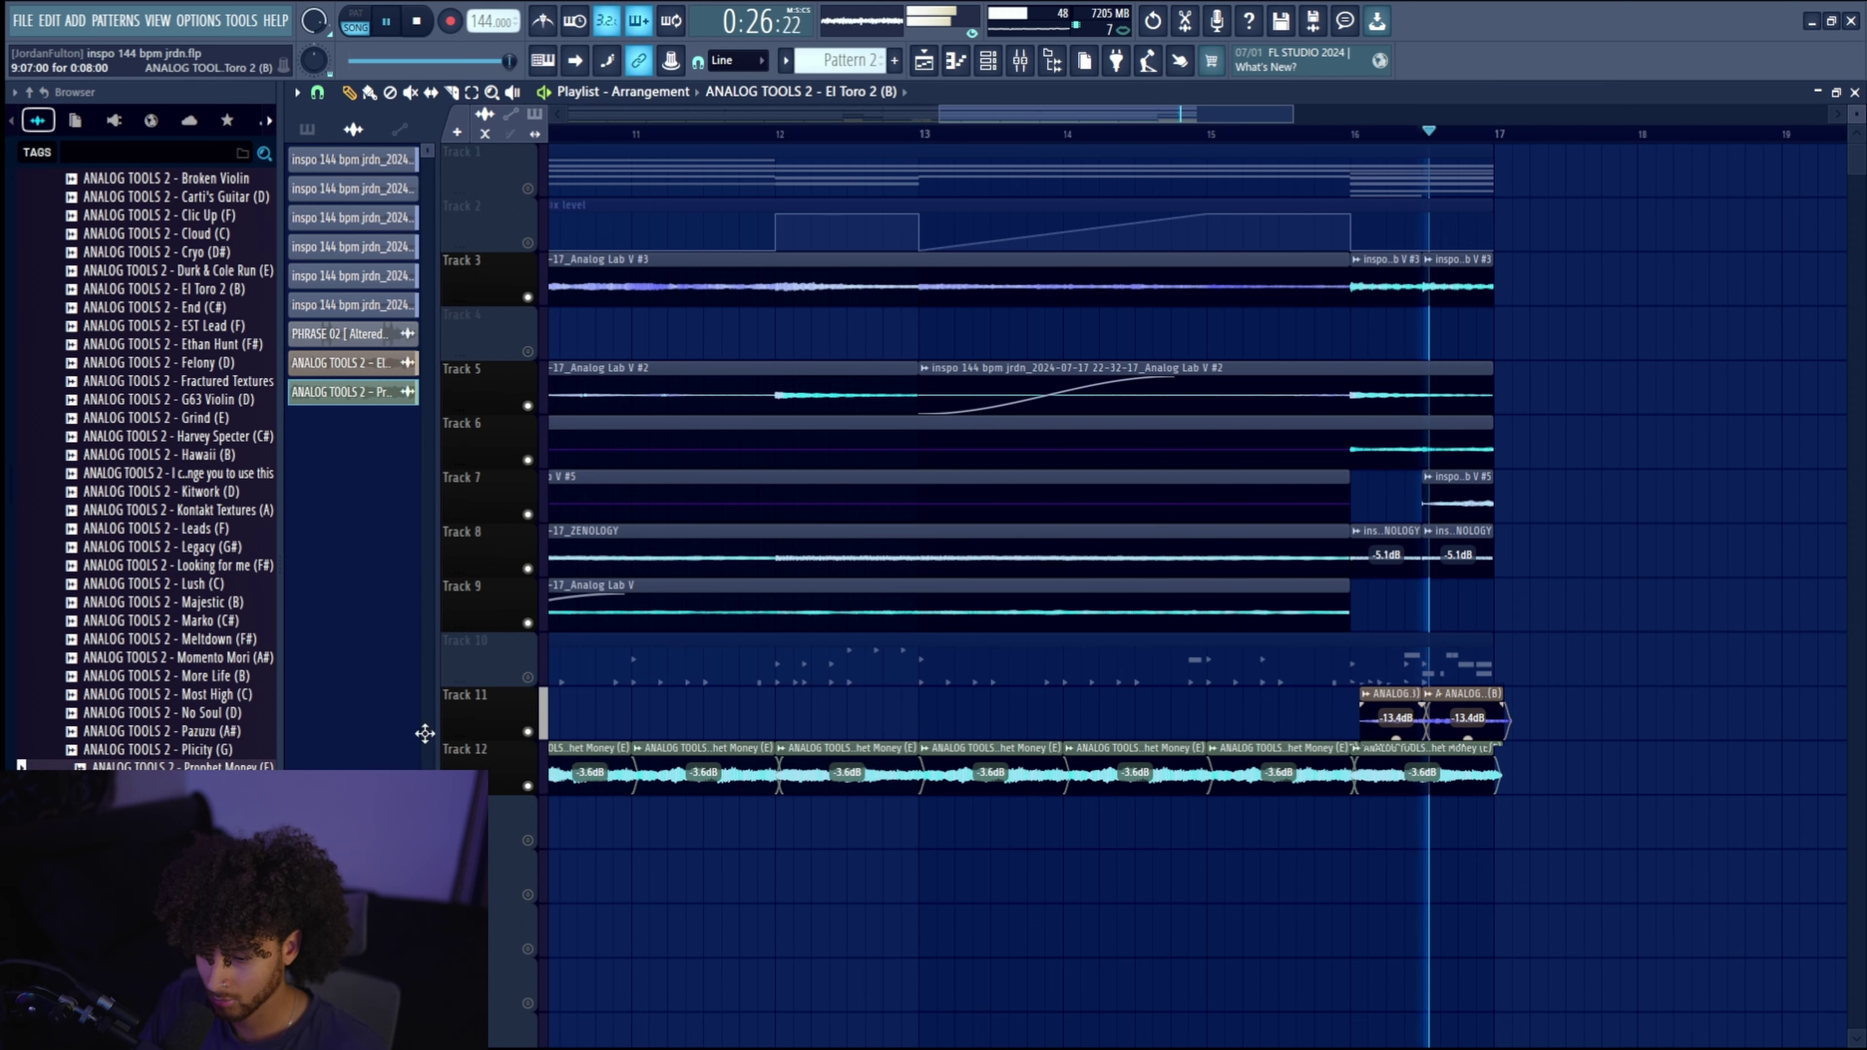
Make the second El Toro 2 (B) clip in bar 8 on Track 11 a unique sample.
scroll(670, 748, "left", 4)
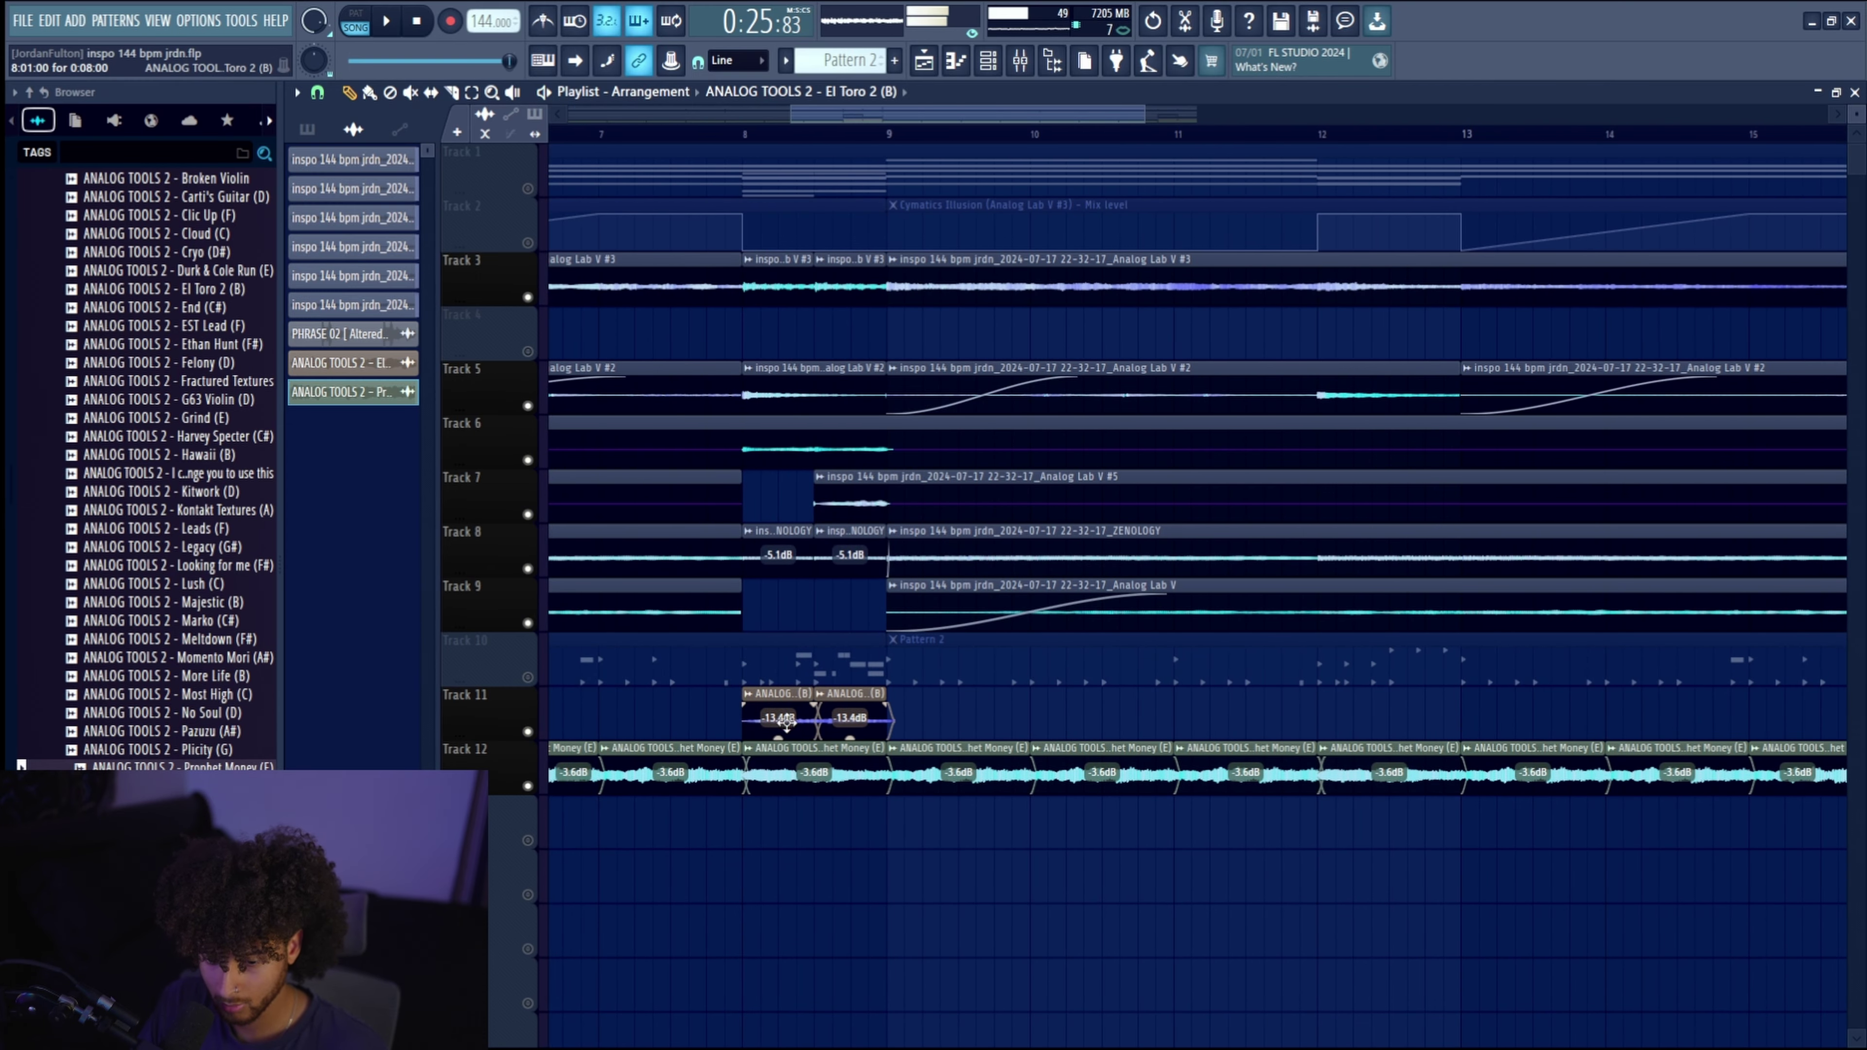
scroll(786, 722, "down", 3)
left_click(797, 694)
left_click(895, 895)
scroll(752, 711, "up", 3)
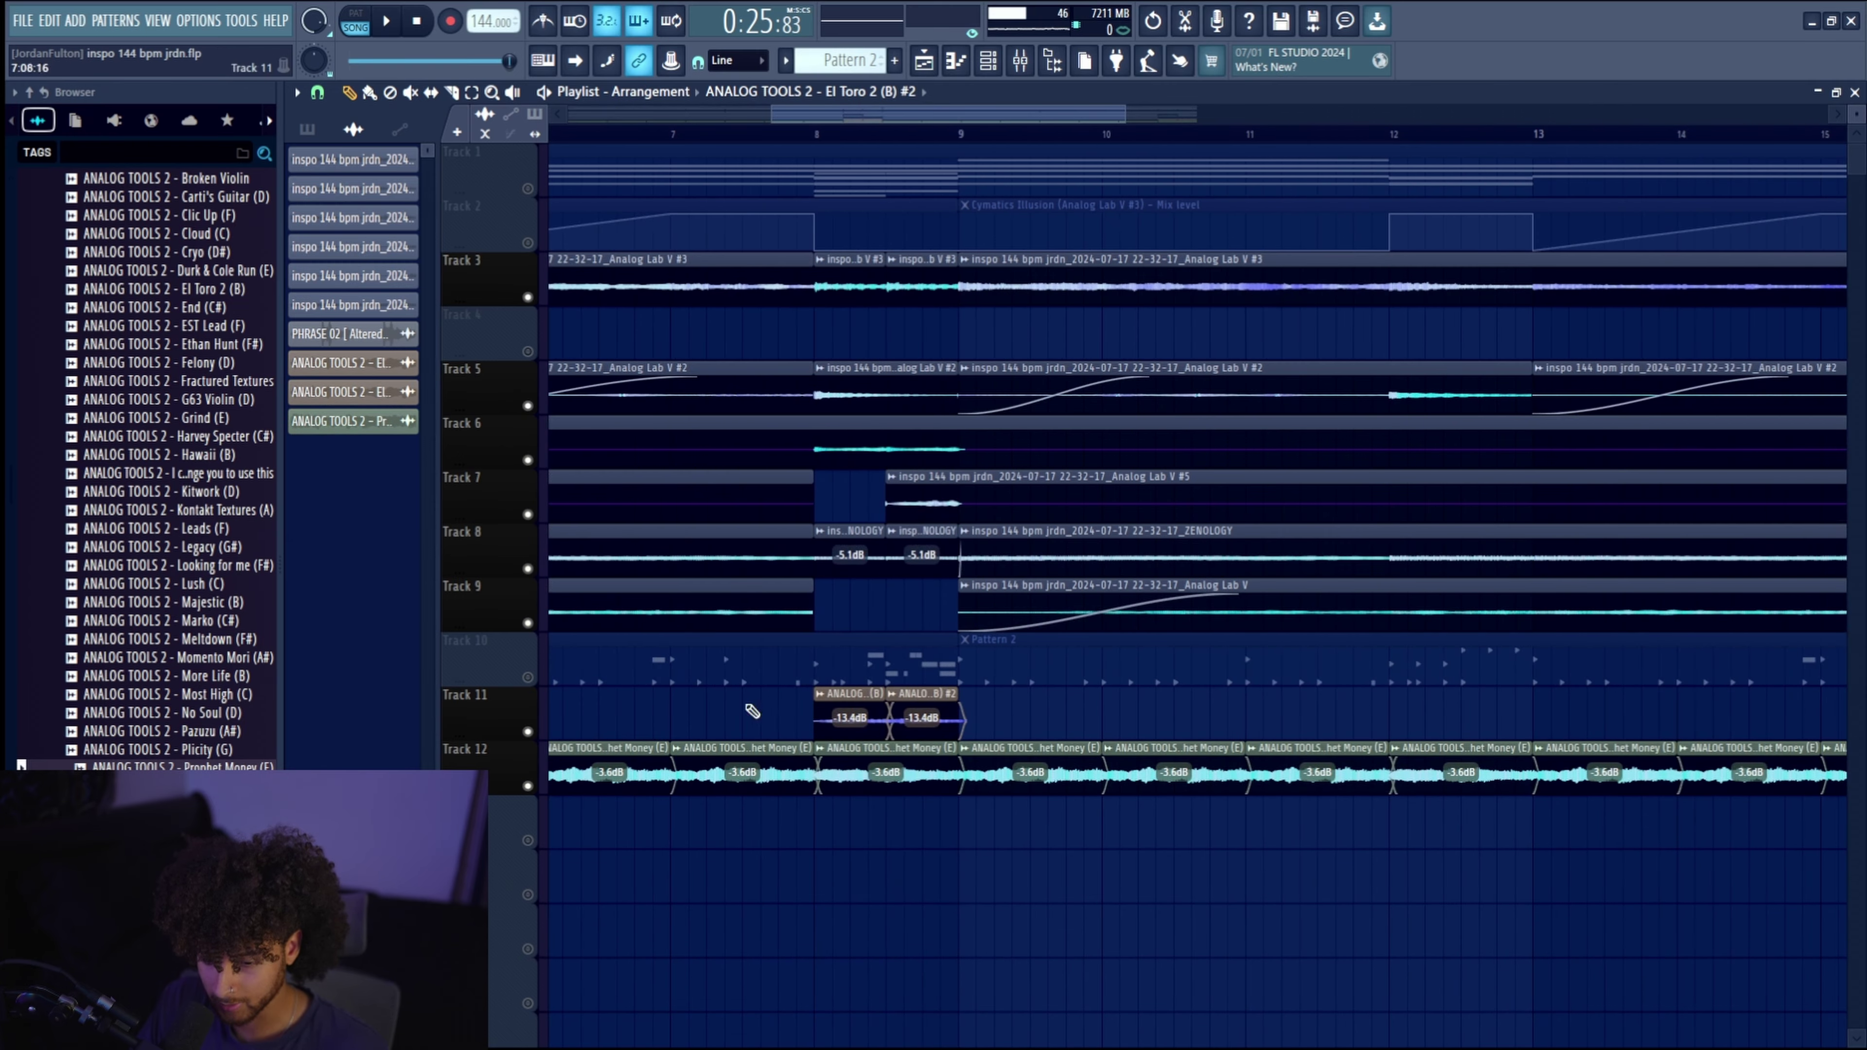
scroll(896, 717, "up", 4)
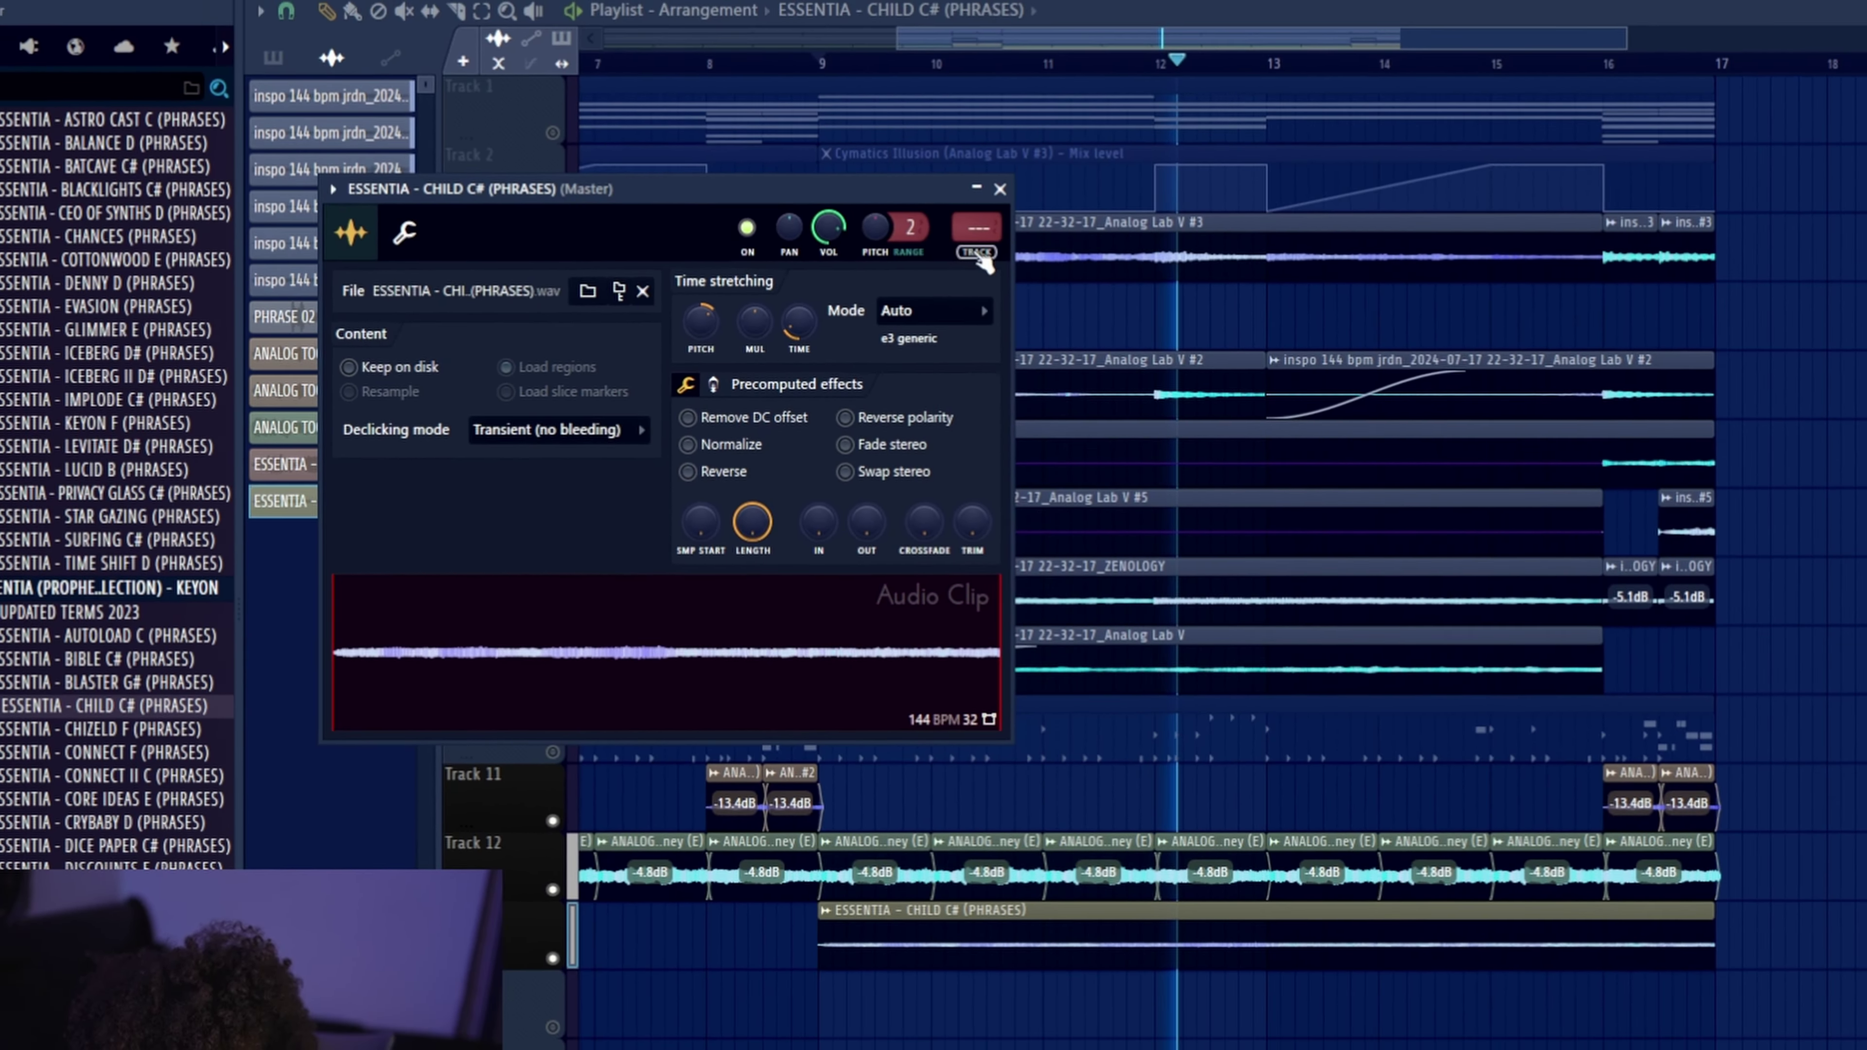
Route the ESSENTIA - CHILD C# clip to mixer track 8, load HalfTime on it and open the plugin list for slot 2.
key("ctrl+l")
left_click(1715, 639)
left_click(856, 1031)
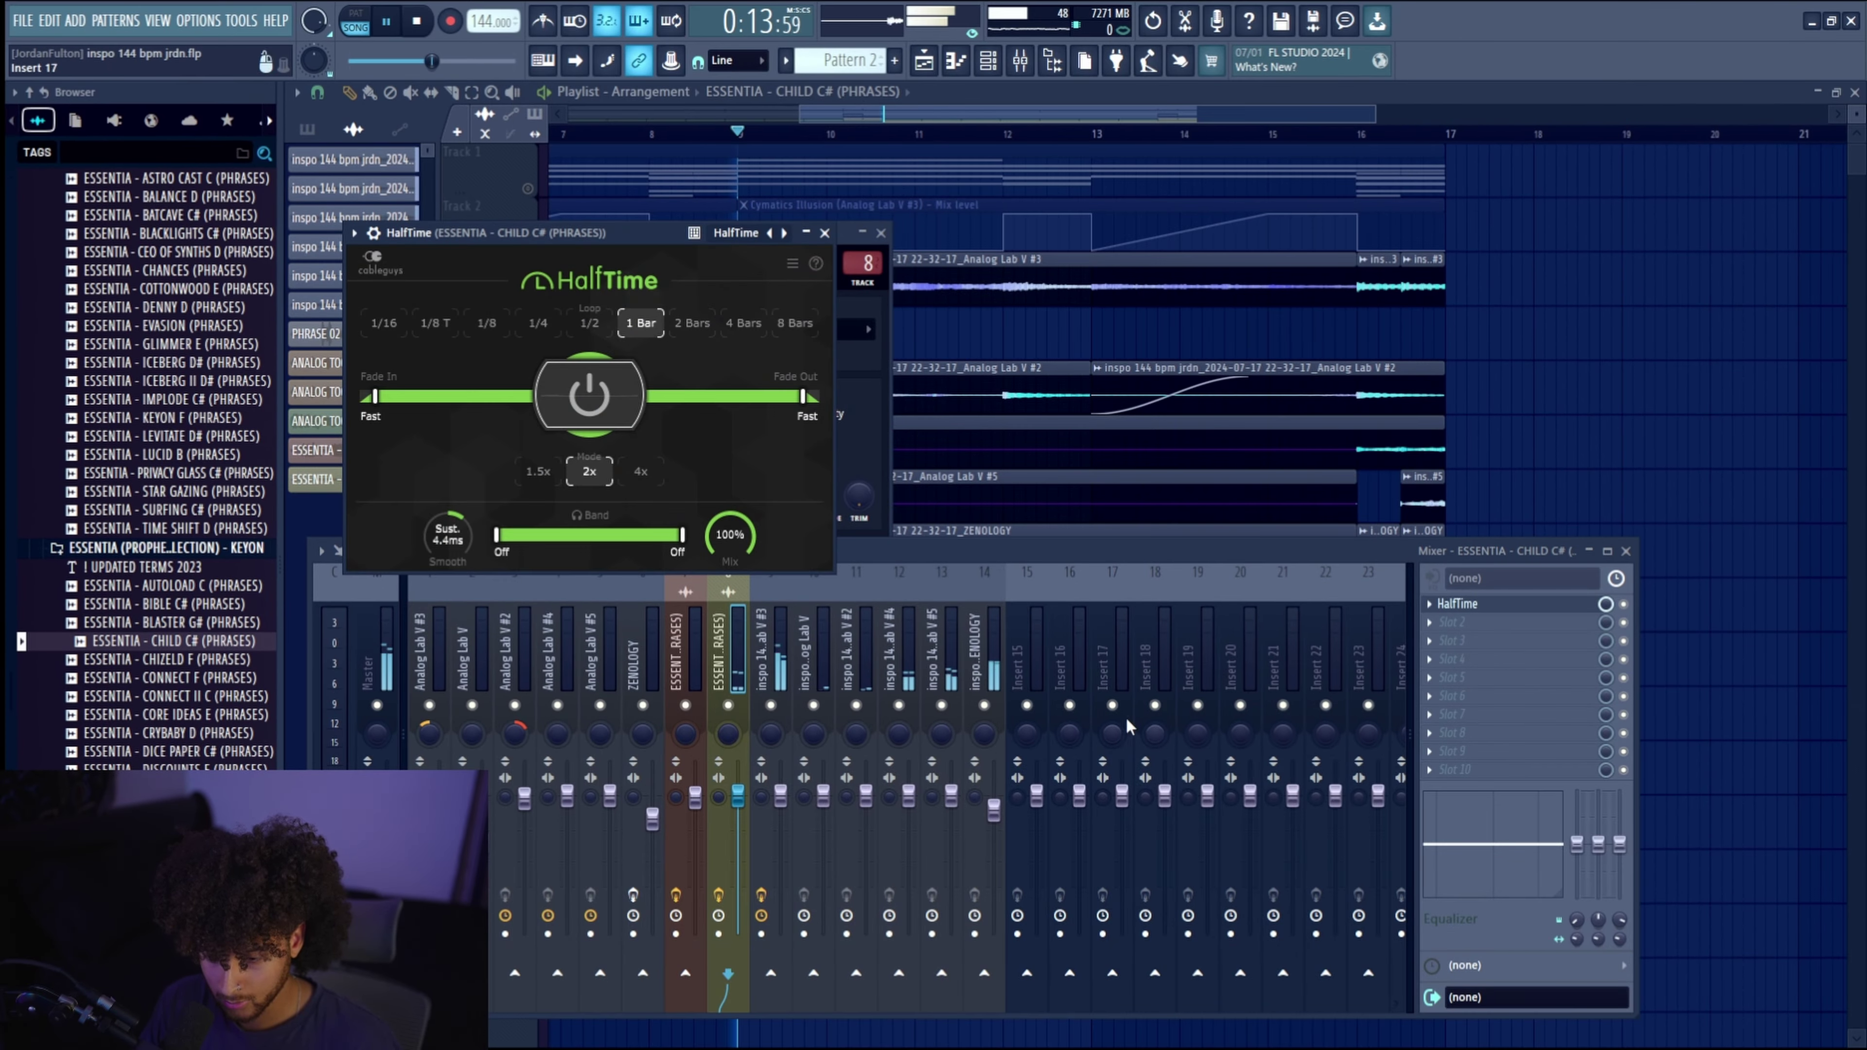
left_click(1505, 629)
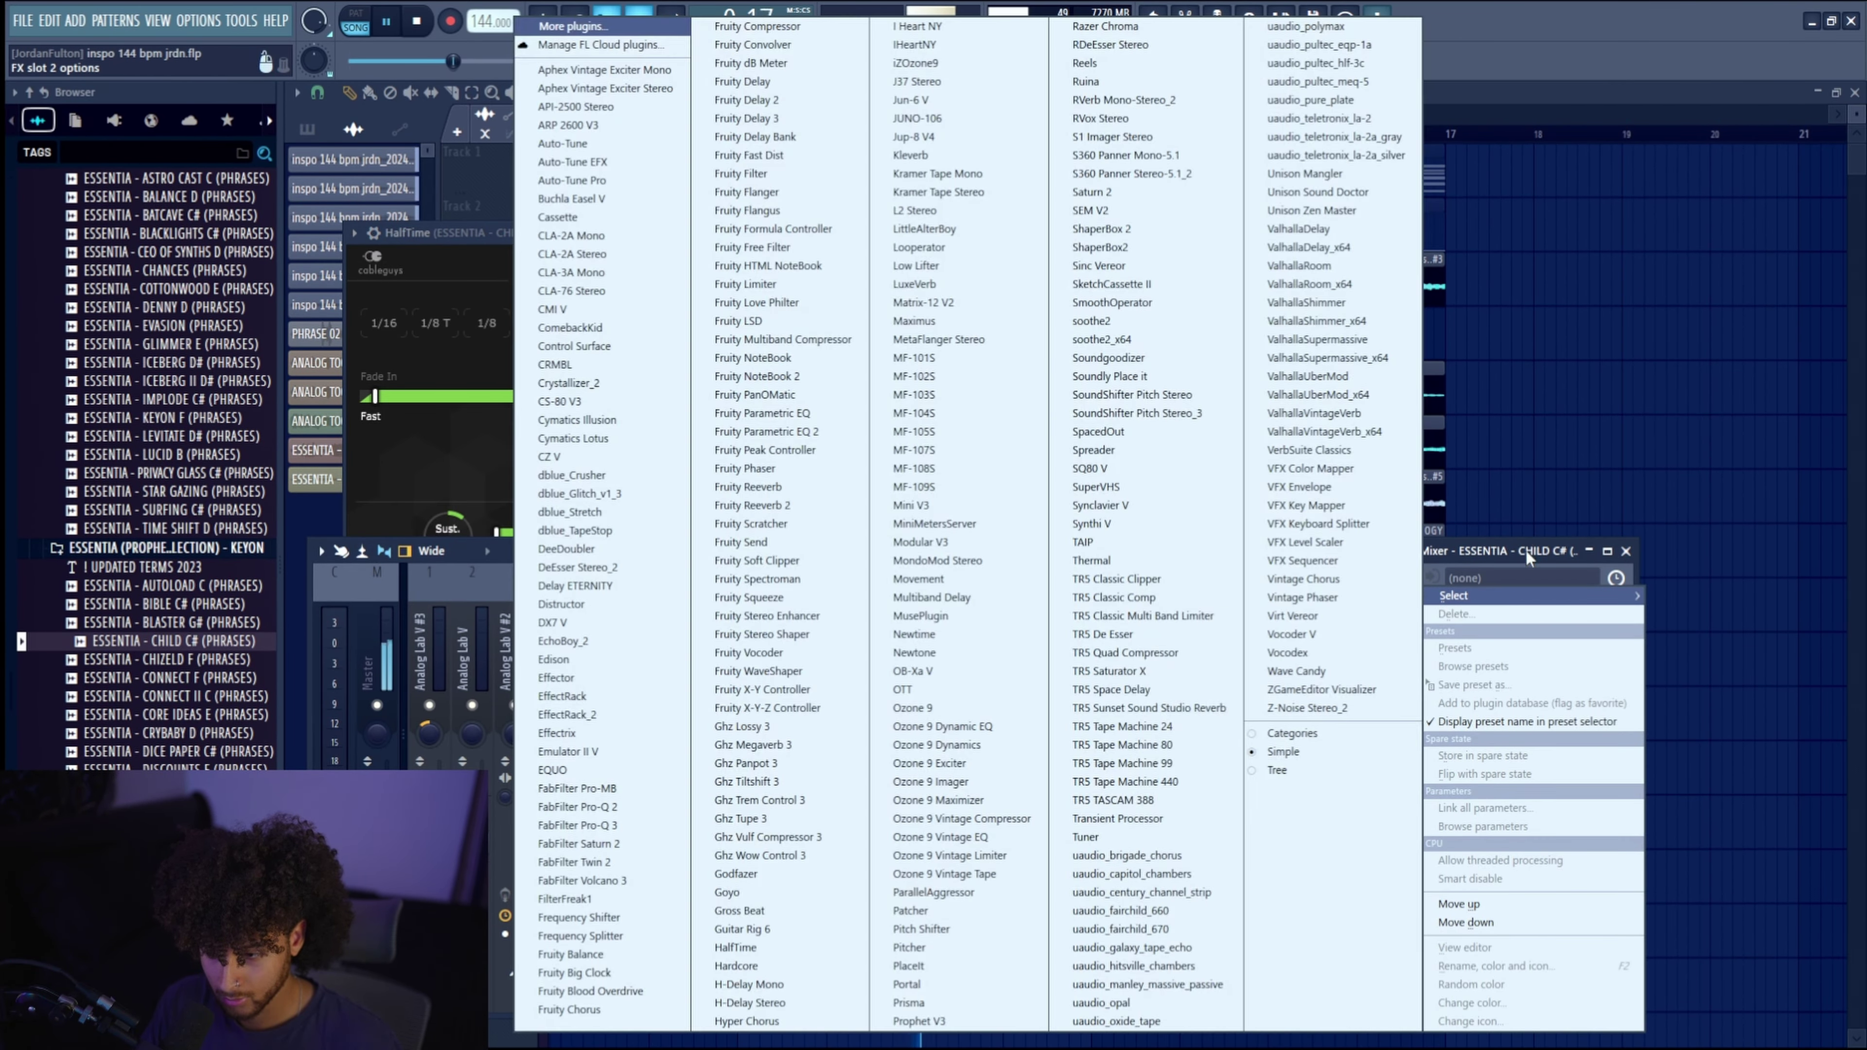
left_click(1449, 588)
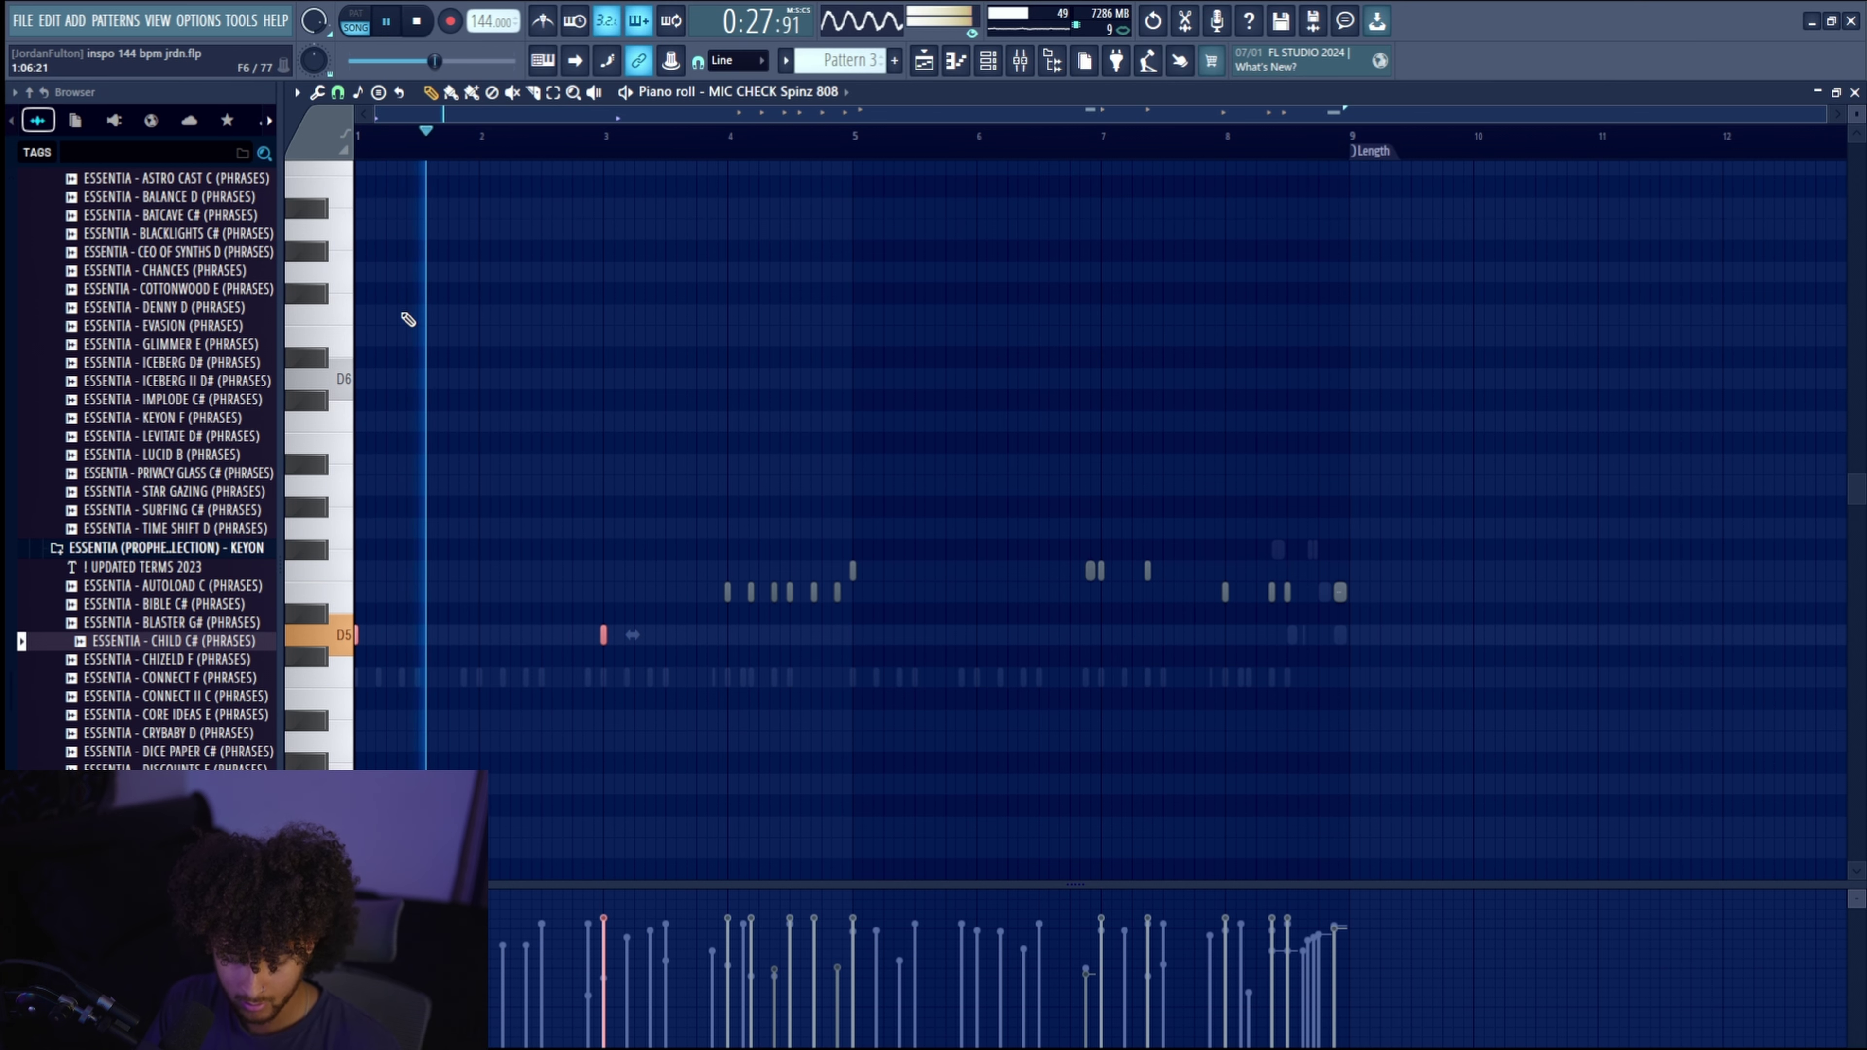
Select the six MIC CHECK Spinz 808 notes in bar 4 of Pattern 3 and lower them two semitones to D5.
left_click_drag(885, 604, 709, 594, "ctrl")
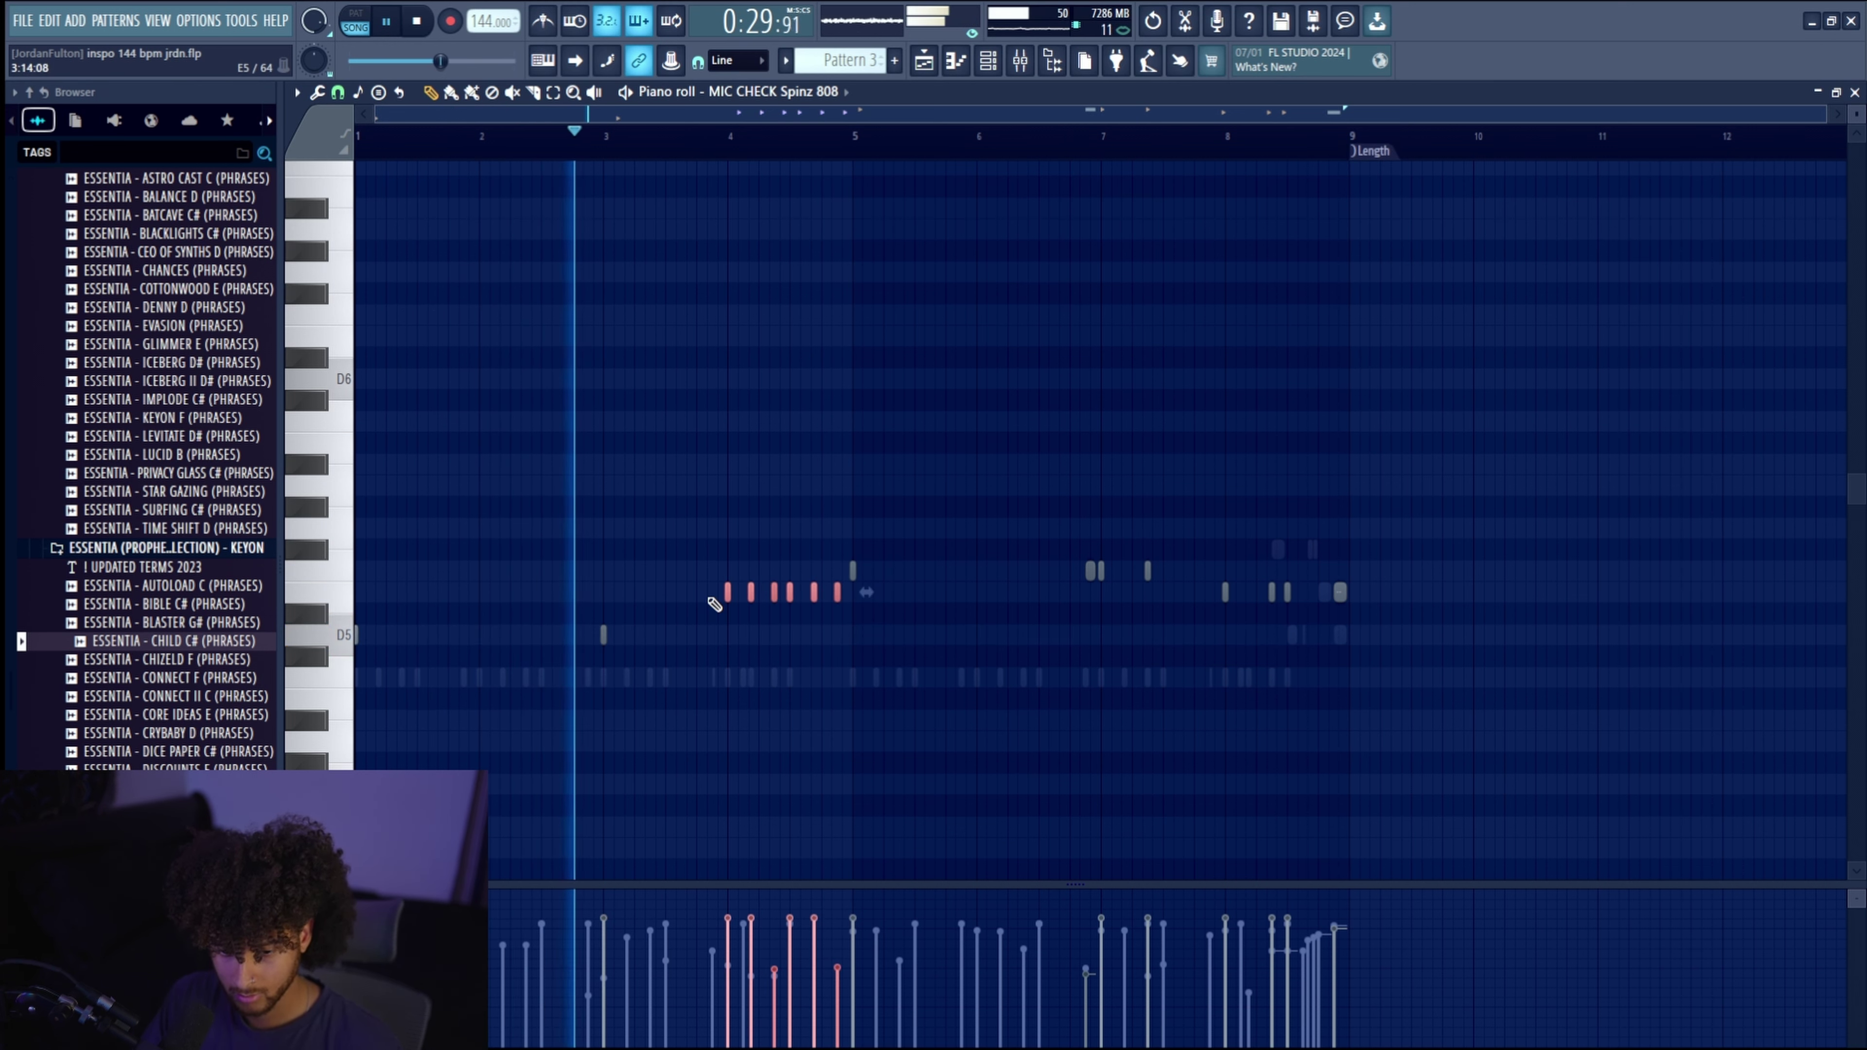
key("shift+Down")
key("shift+Down")
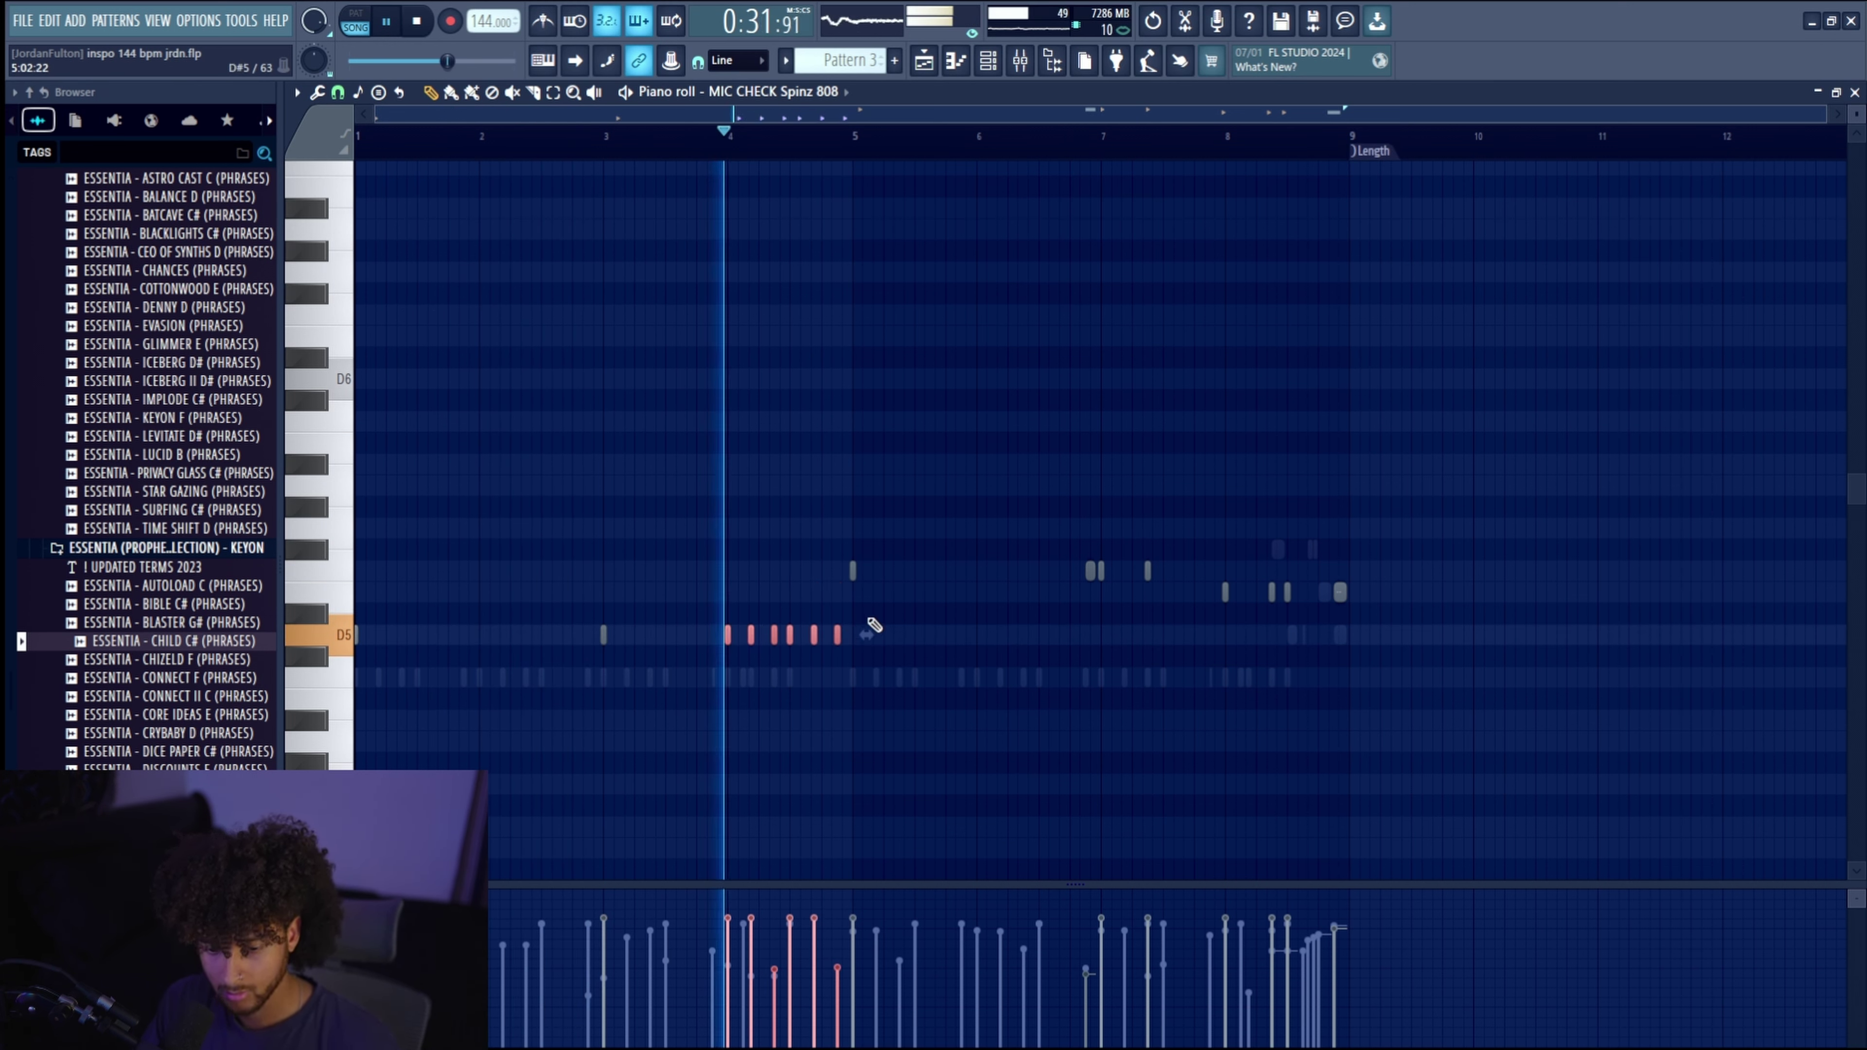
Raise the last three 808 notes of bar 4 to E5 and return the first of those three to D5.
left_click_drag(875, 625, 785, 647)
key("Up")
key("Up")
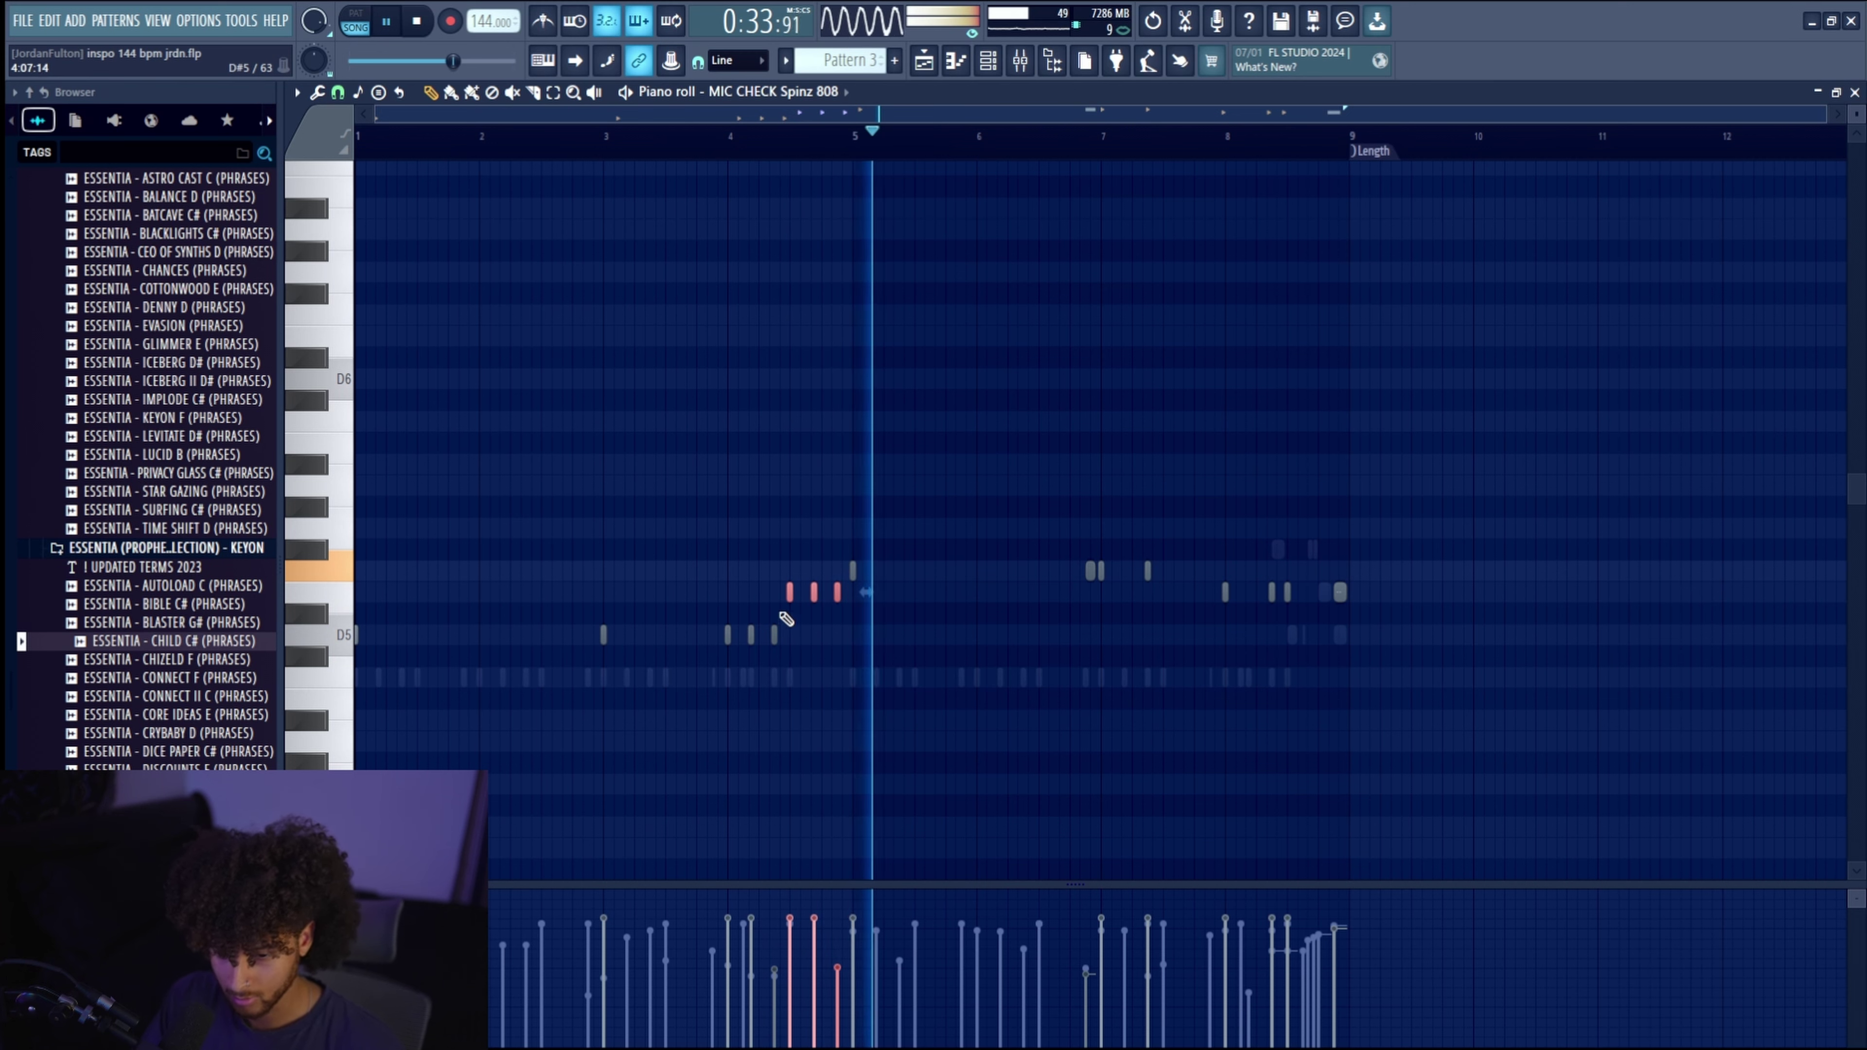
left_click_drag(803, 580, 773, 601, "ctrl")
key("shift+Down")
key("shift+Down")
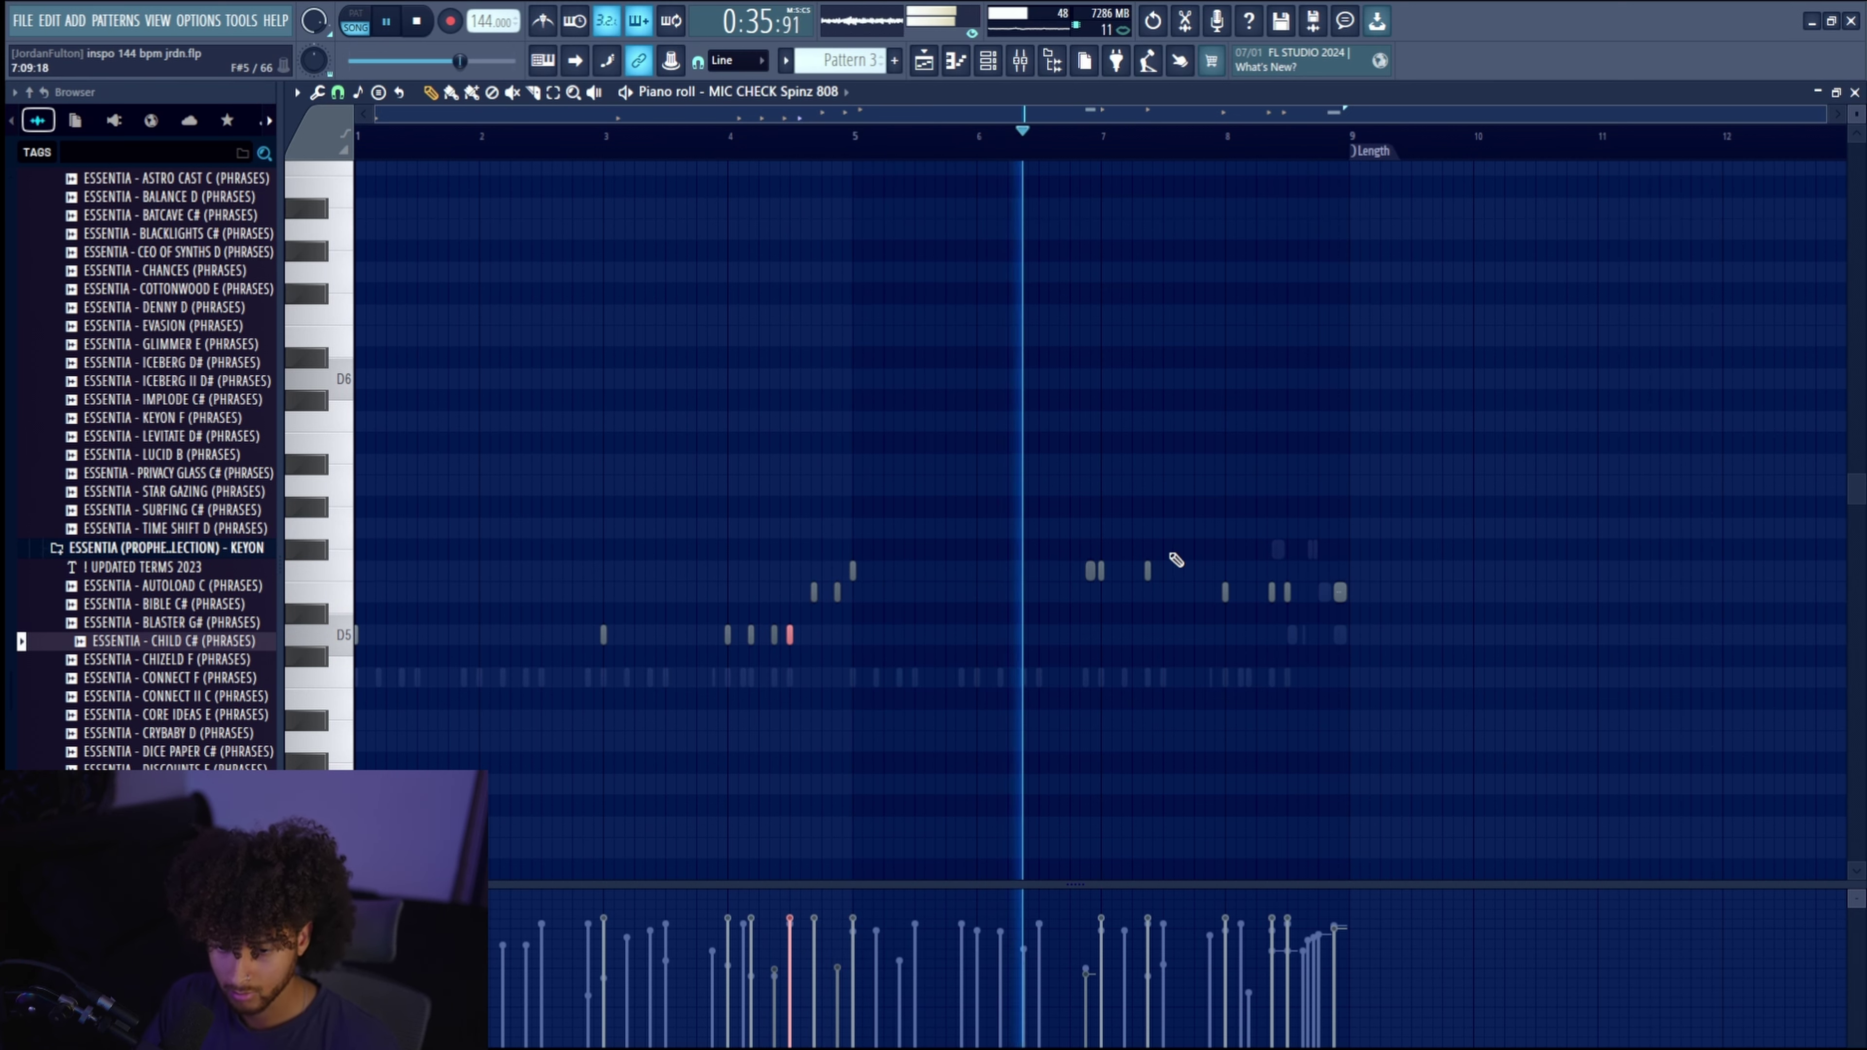
Select the four 808 notes from bar 5 through bar 7 and lower them three semitones to D5.
left_click_drag(1175, 545, 847, 588)
key("Down")
key("Down")
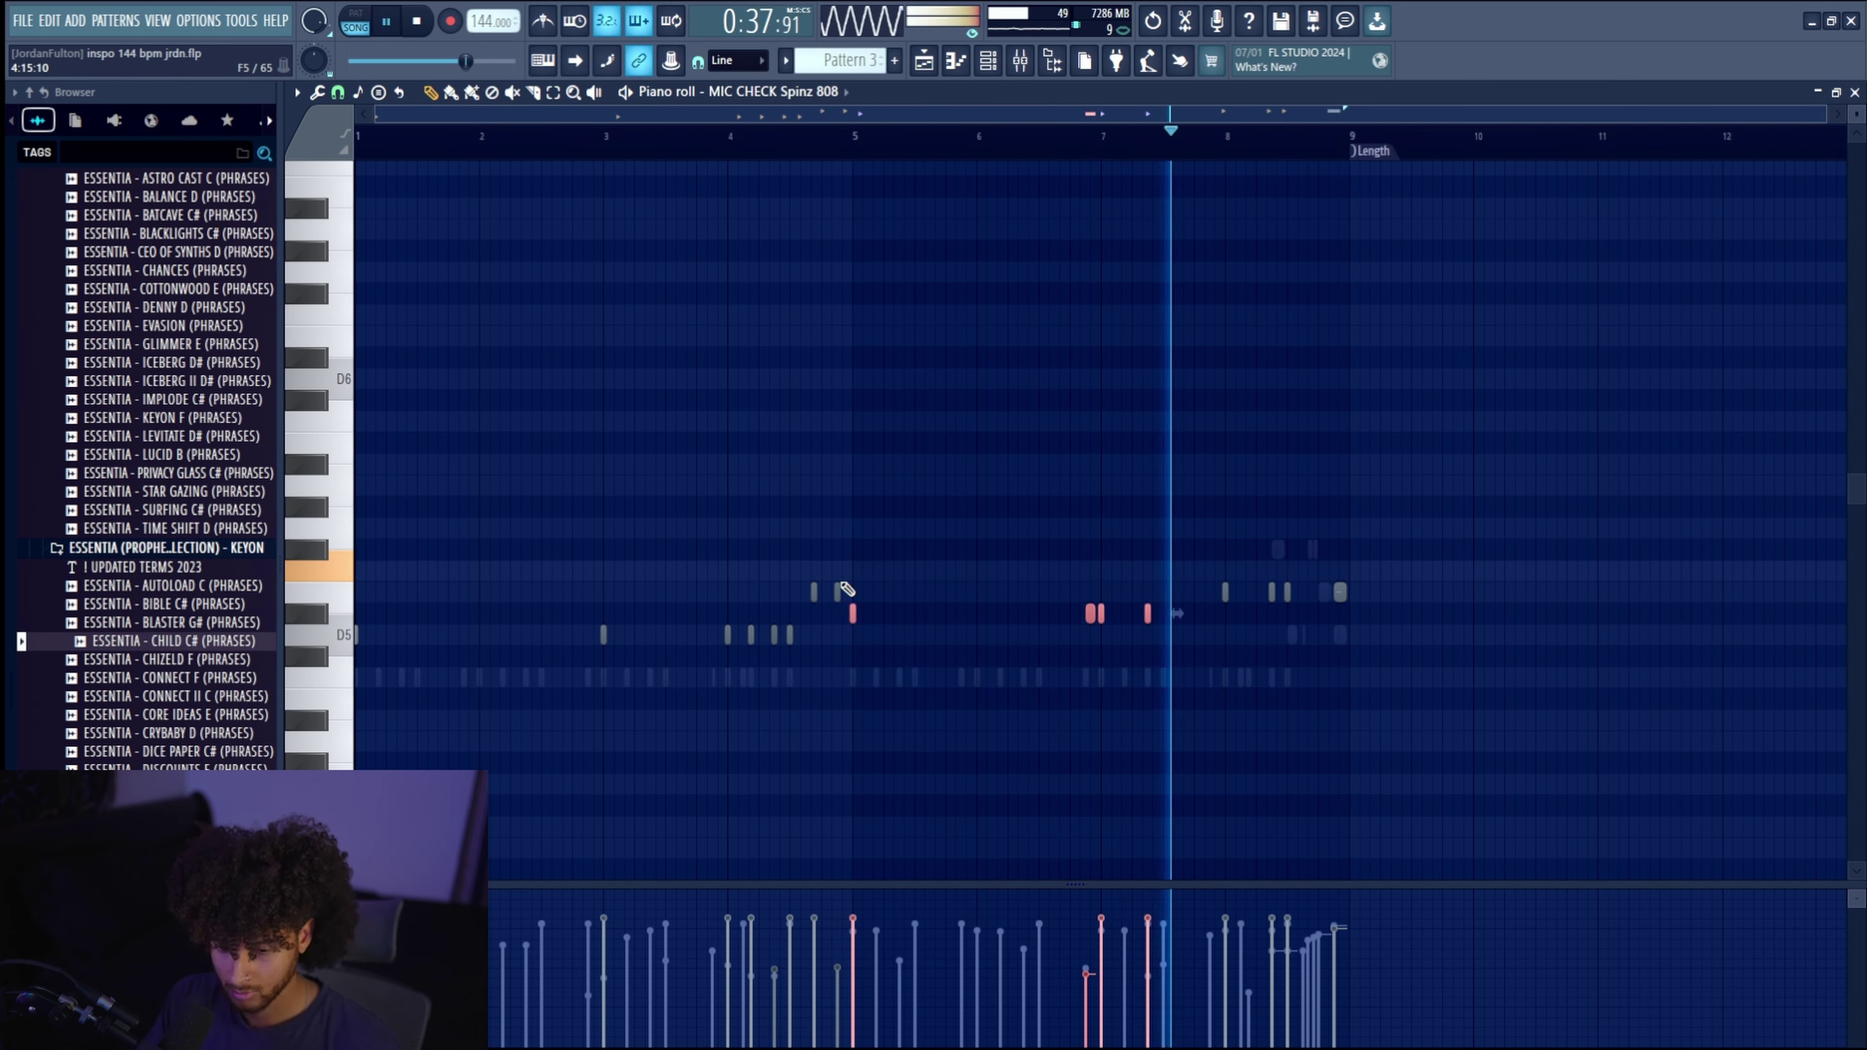
key("Down")
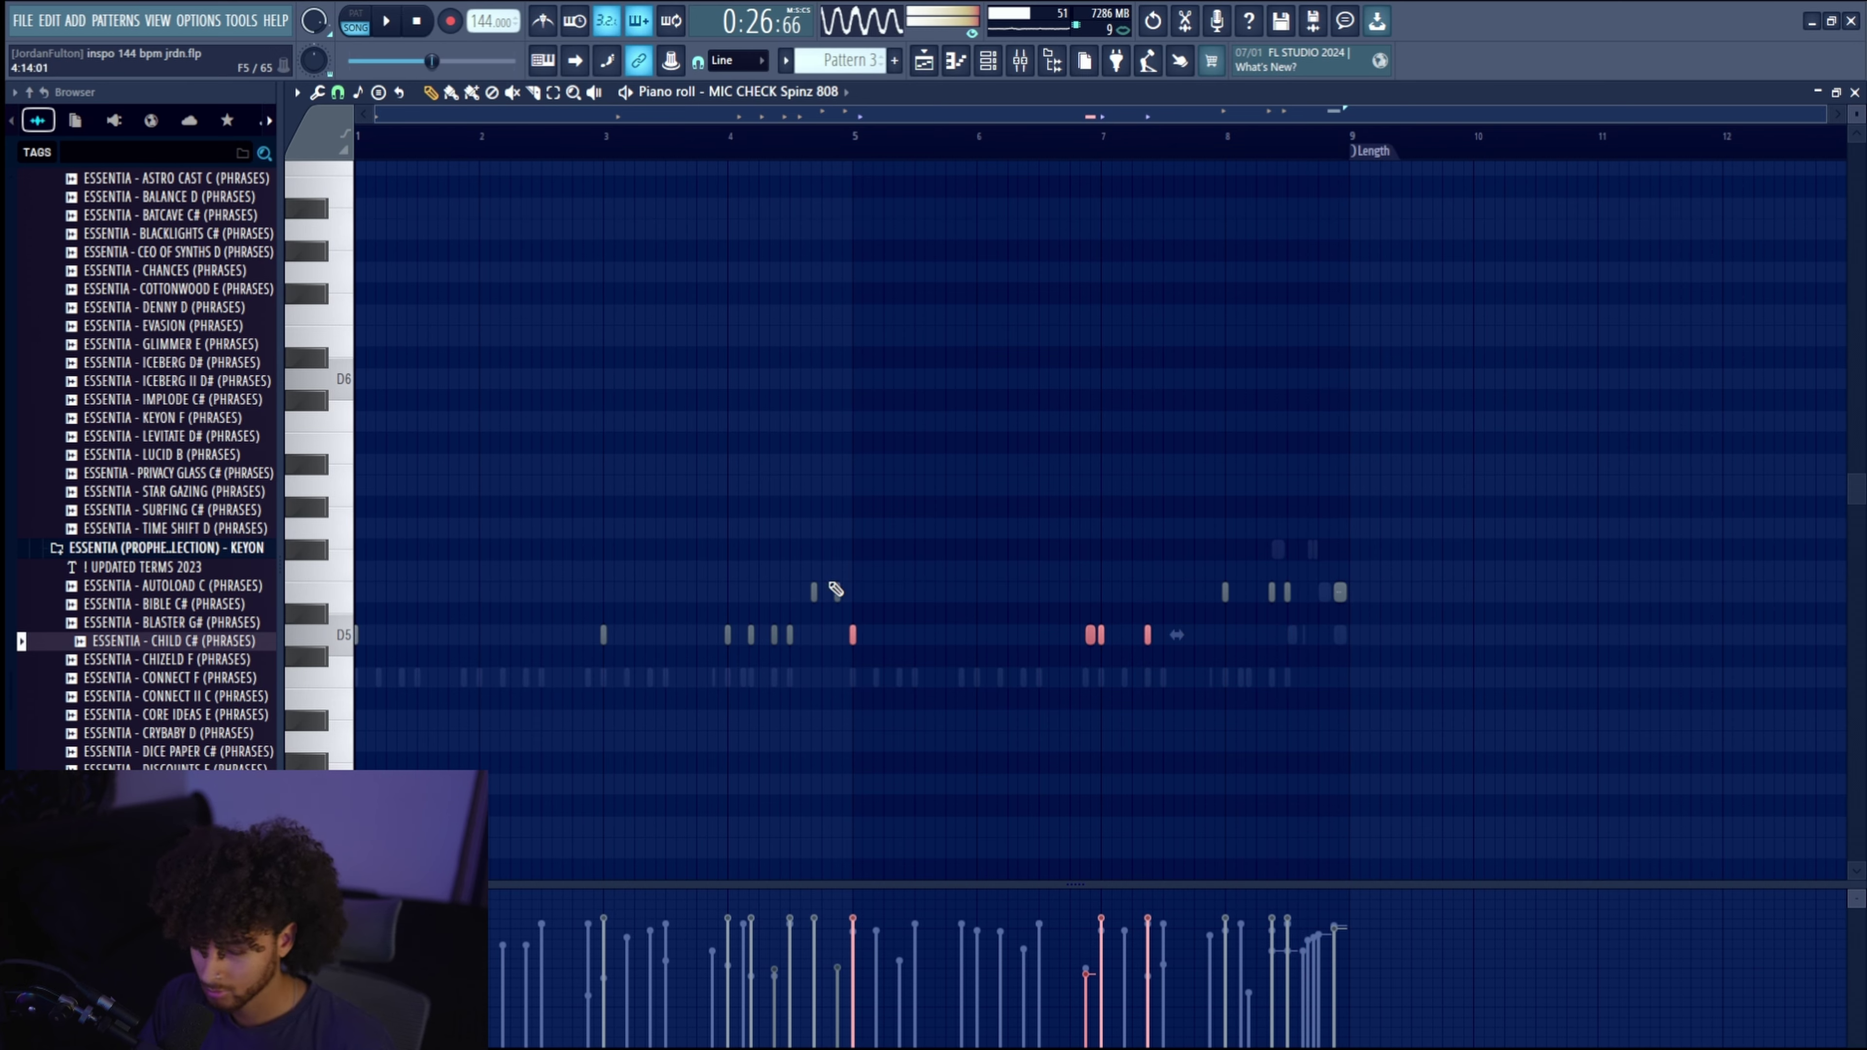
Return to the playlist and select the ESSENTIA - CHILD C# clips between bars 17 and 25 on the track below Track 12.
key("F5")
scroll(1278, 767, "up", 3)
left_click_drag(1767, 817, 990, 844)
Open the ZENOLOGY clip's settings and add Fruity Fast Dist to slot 2 of its mixer track 14.
double_click(1283, 557)
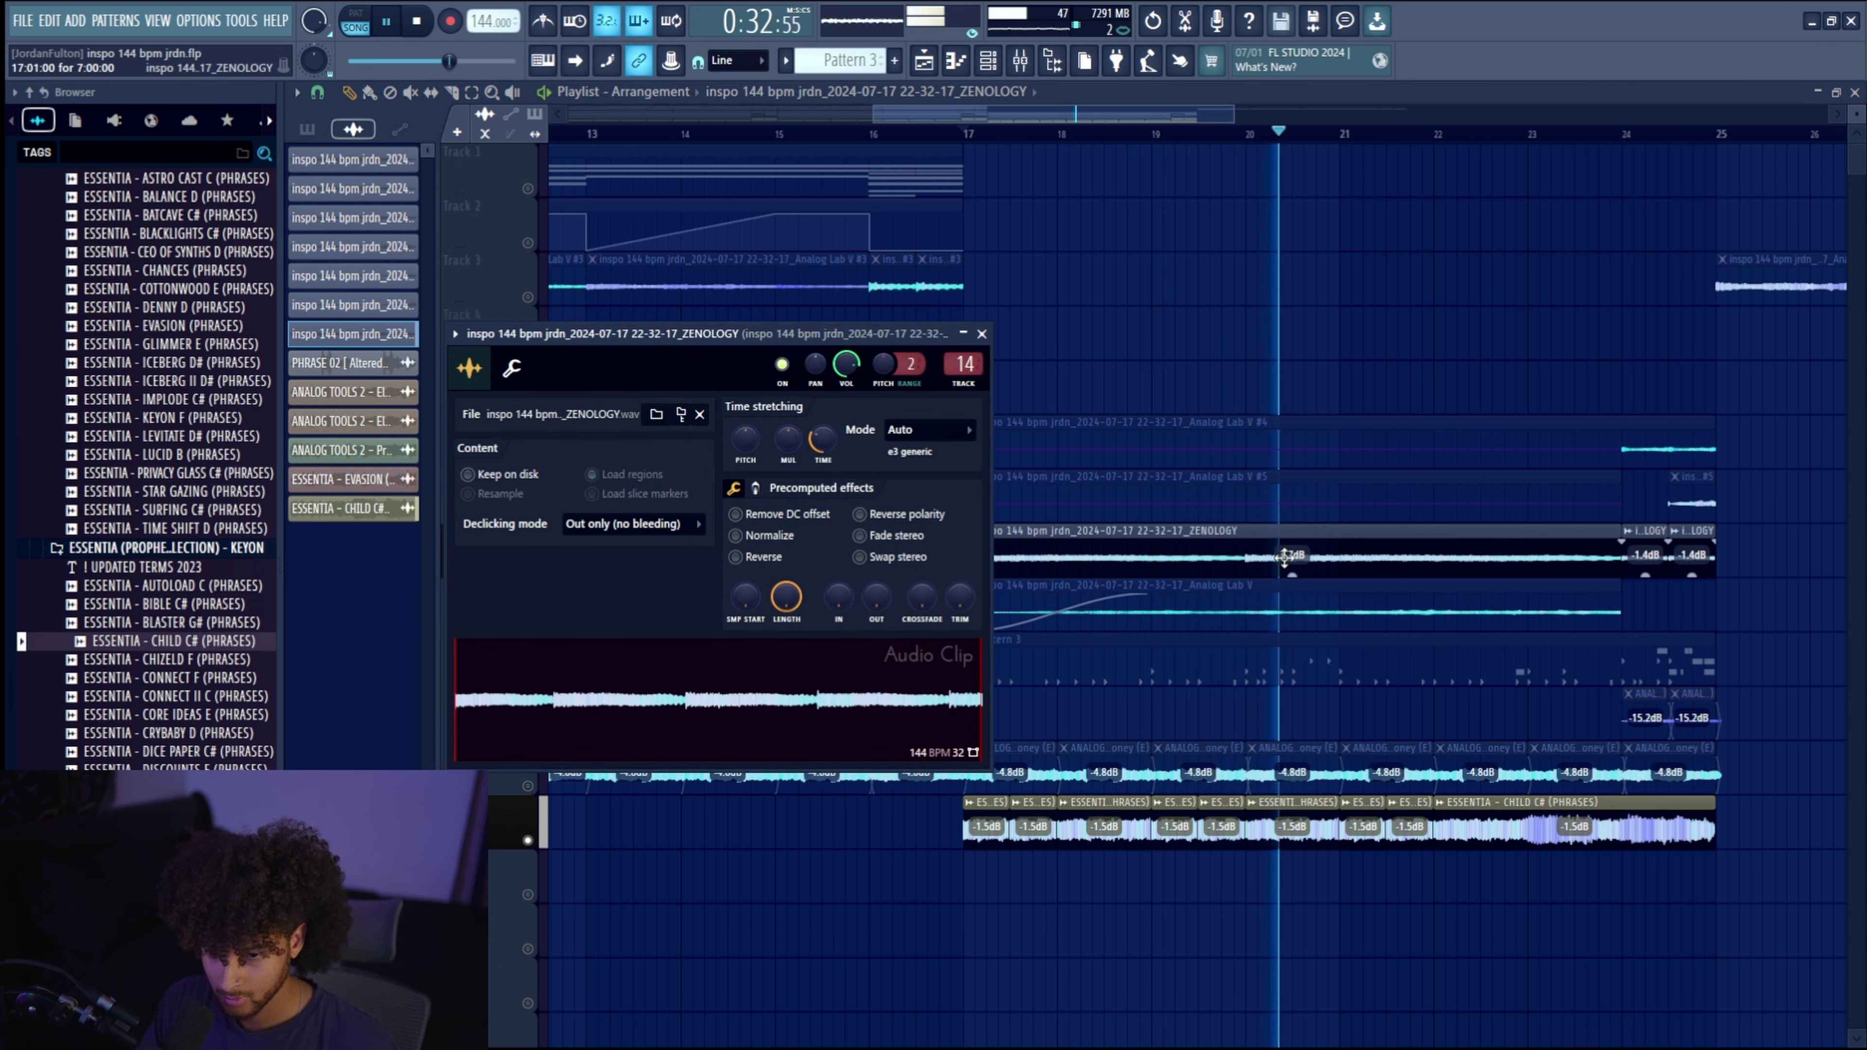
left_click(1020, 60)
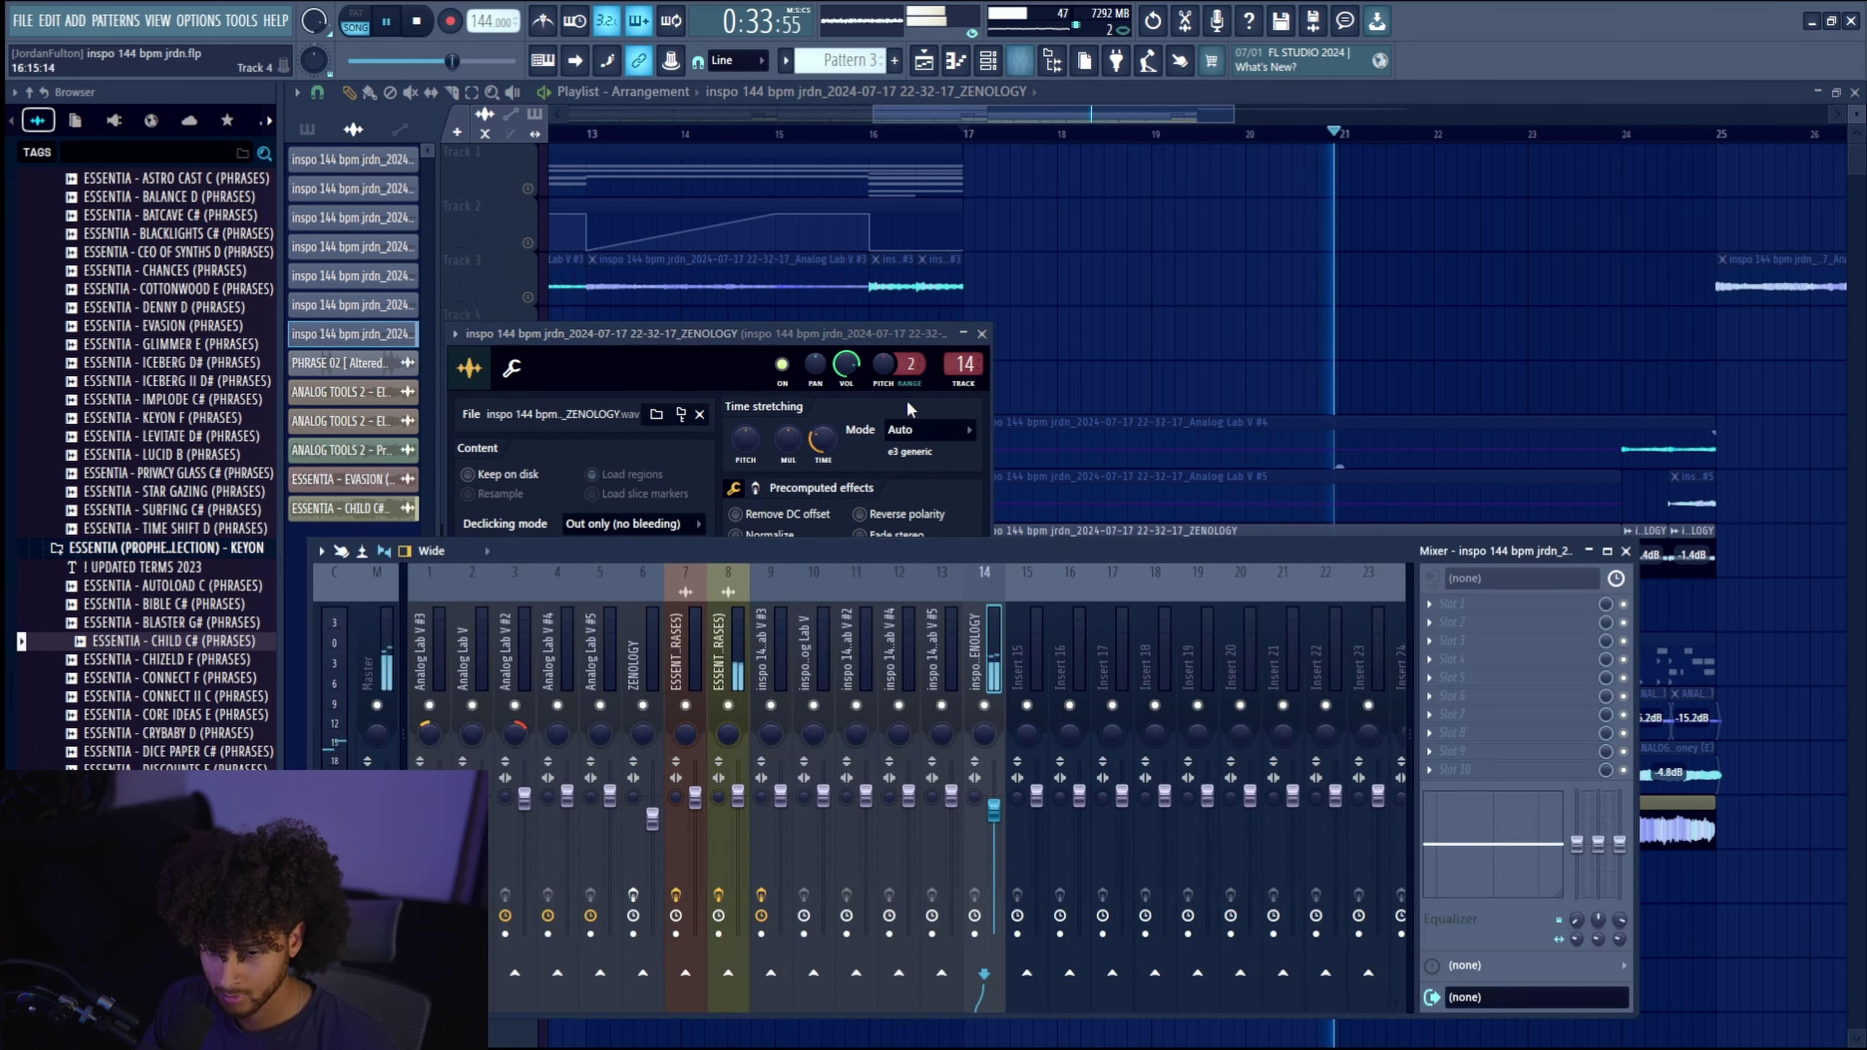
left_click(1516, 627)
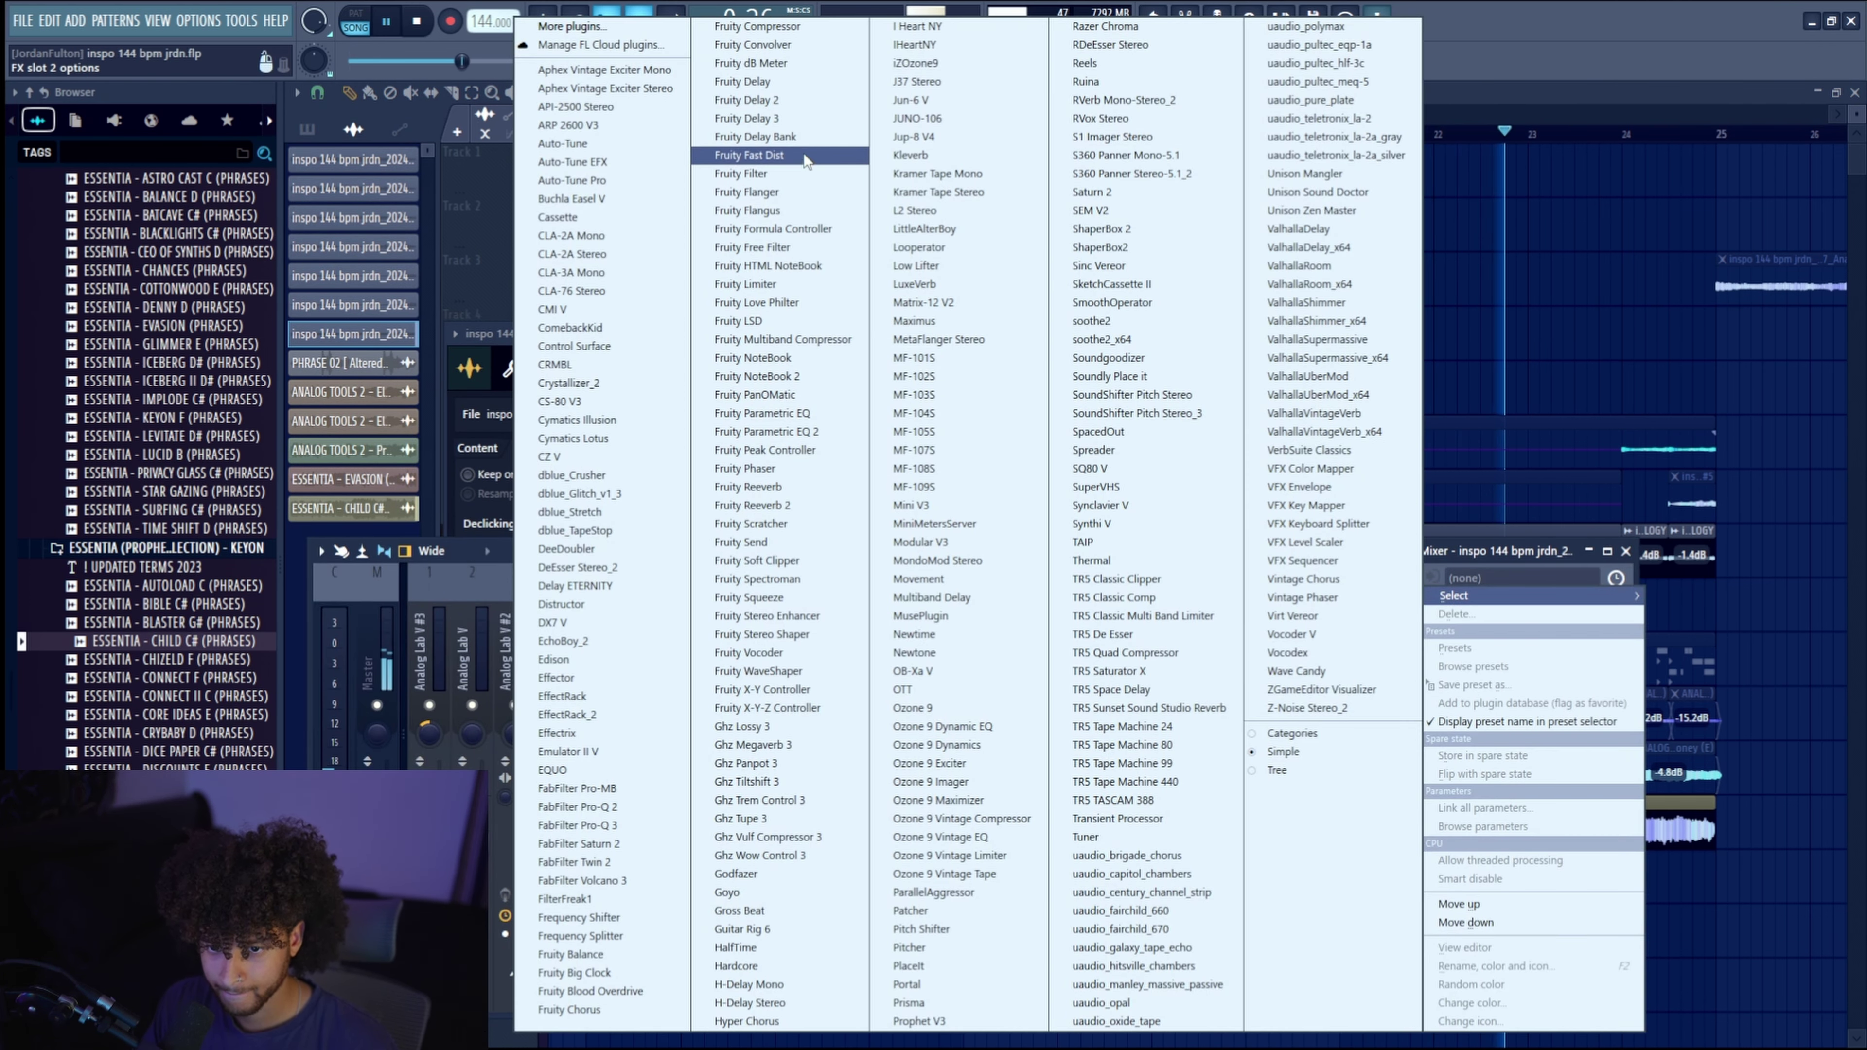
left_click(749, 156)
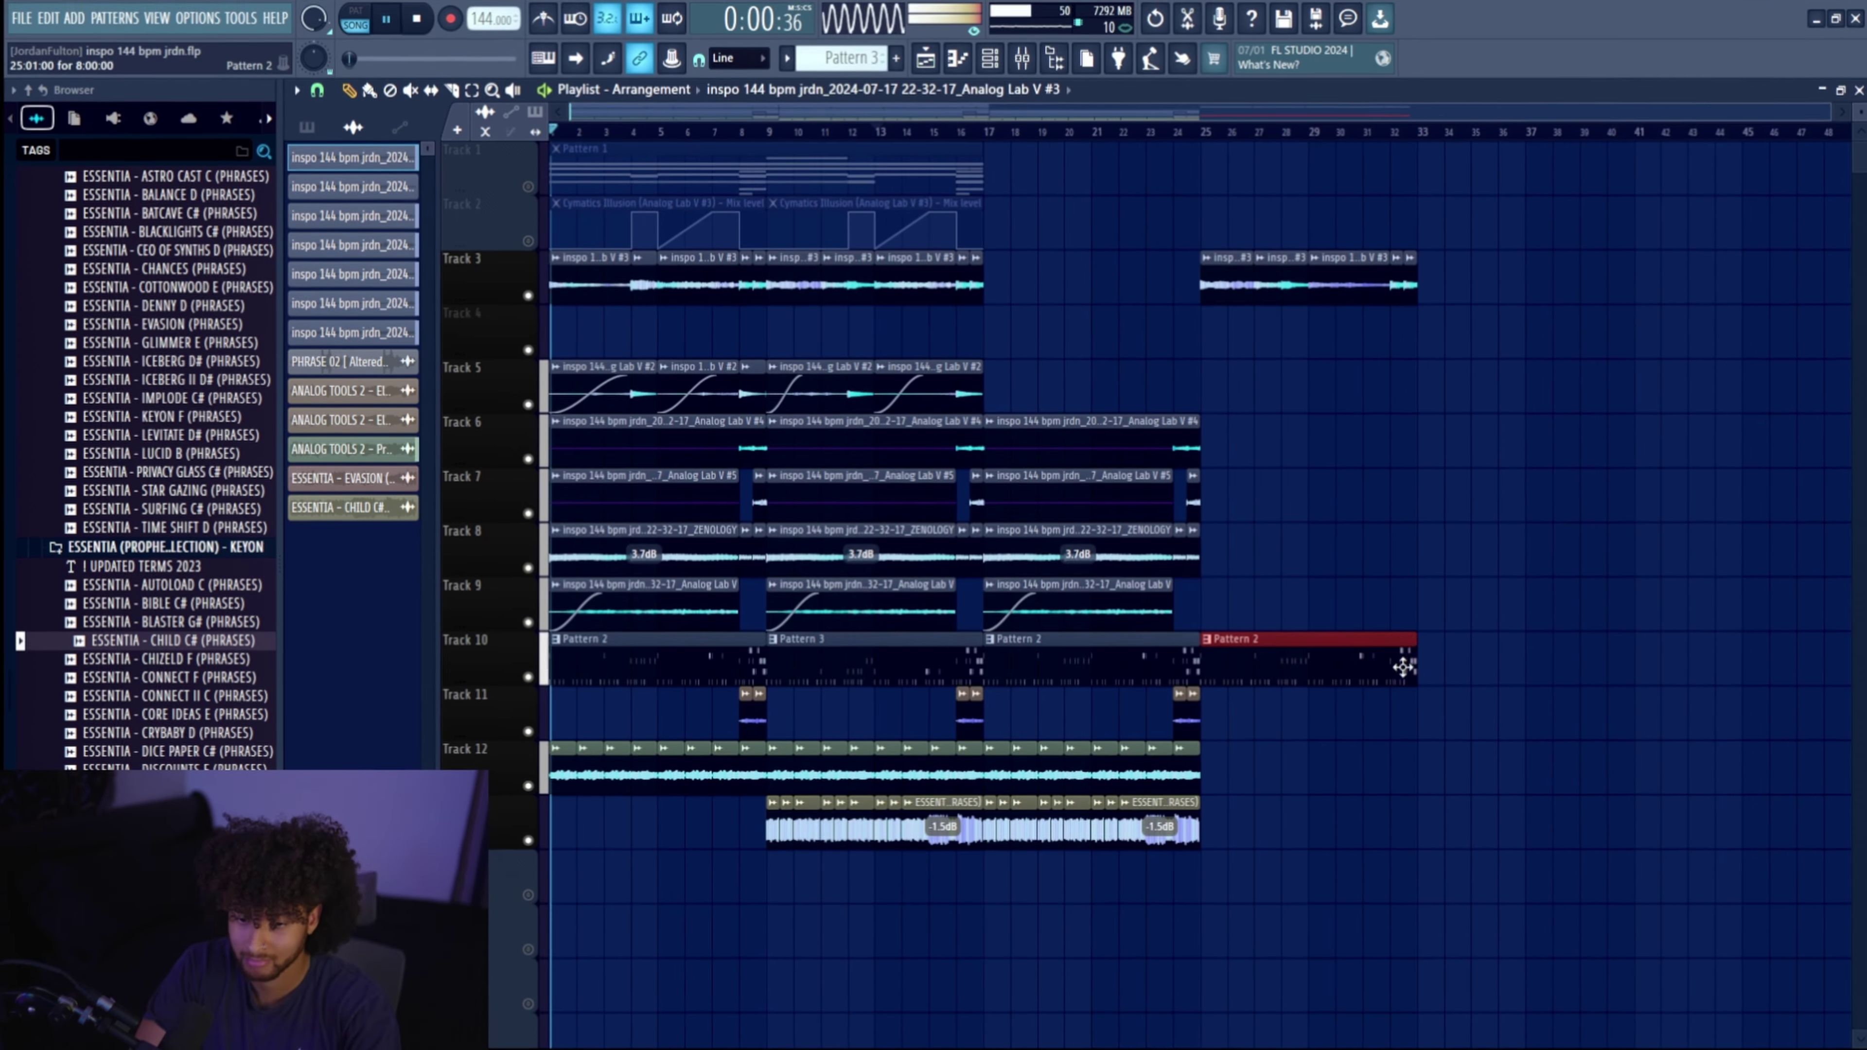
Delete the Pattern 2 clip that starts at bar 25 on Track 10.
right_click(1404, 665)
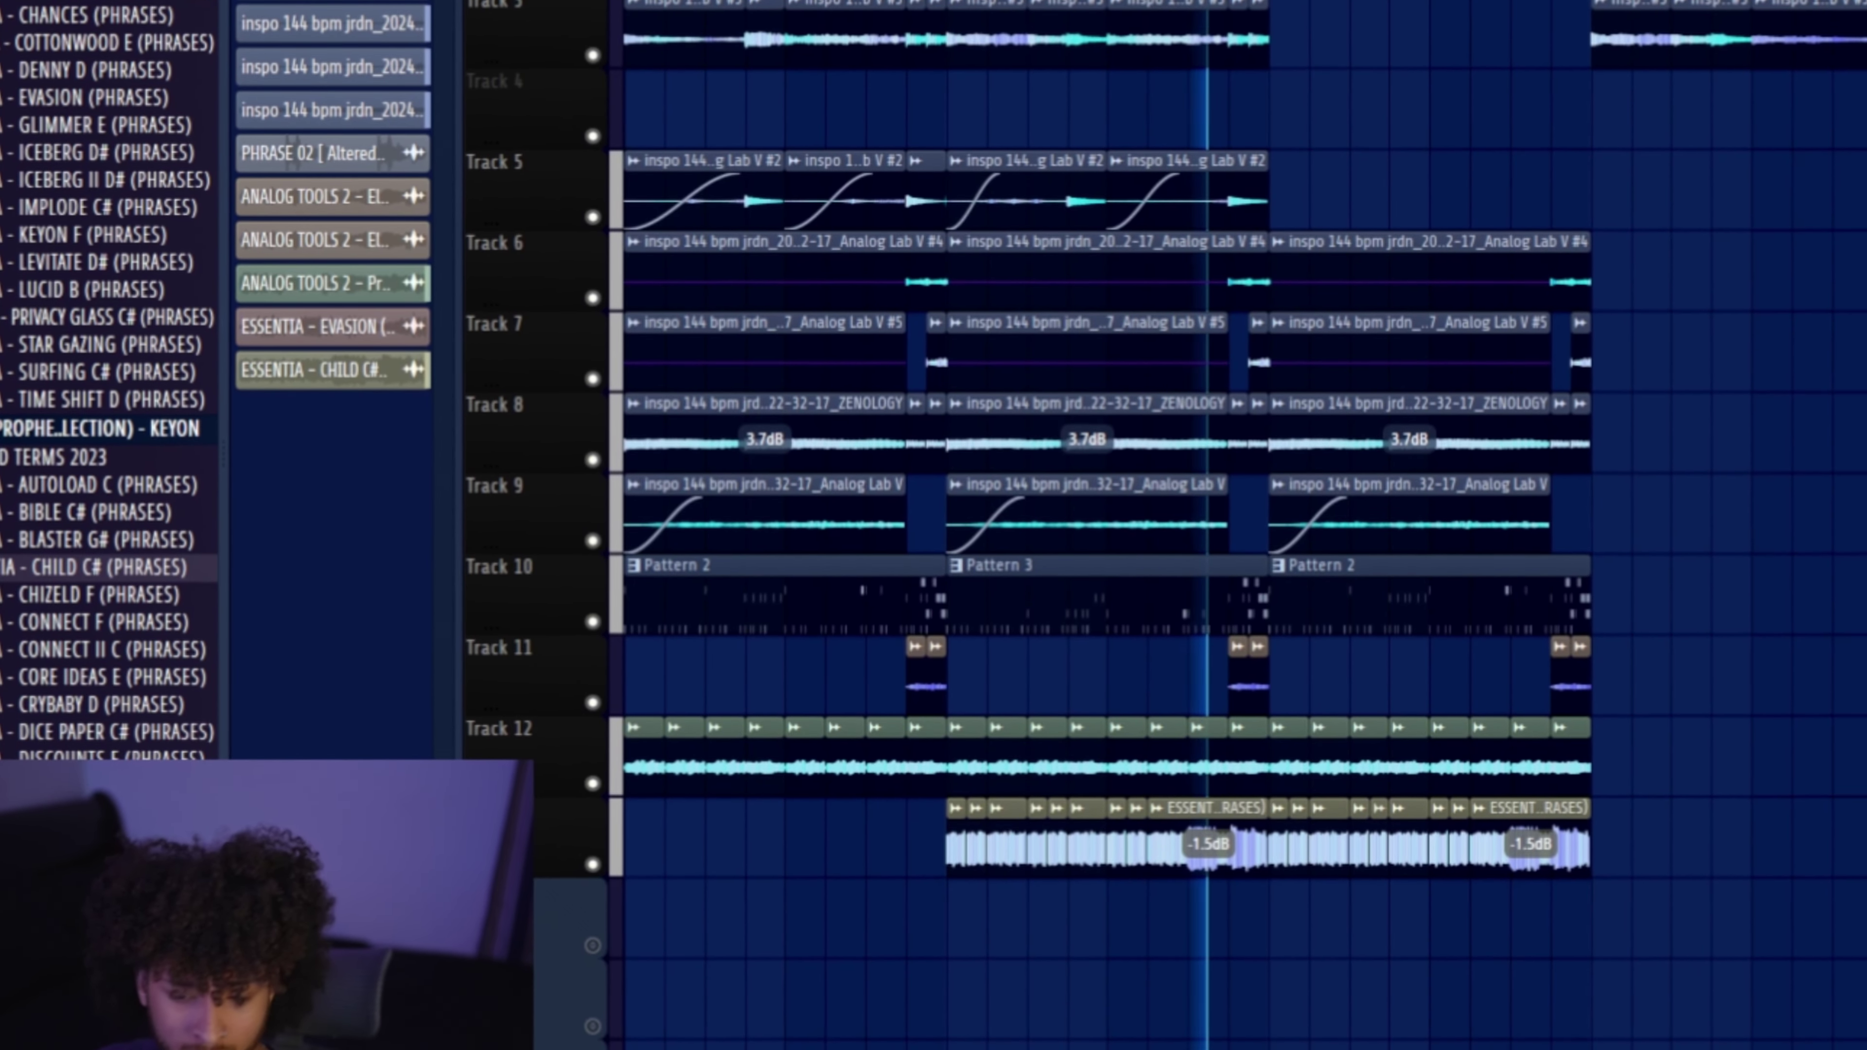
Examine the Click 2 and MIC CHECK Spinz 808 notes of Pattern 3 and Pattern 2 for comparison.
double_click(1167, 595)
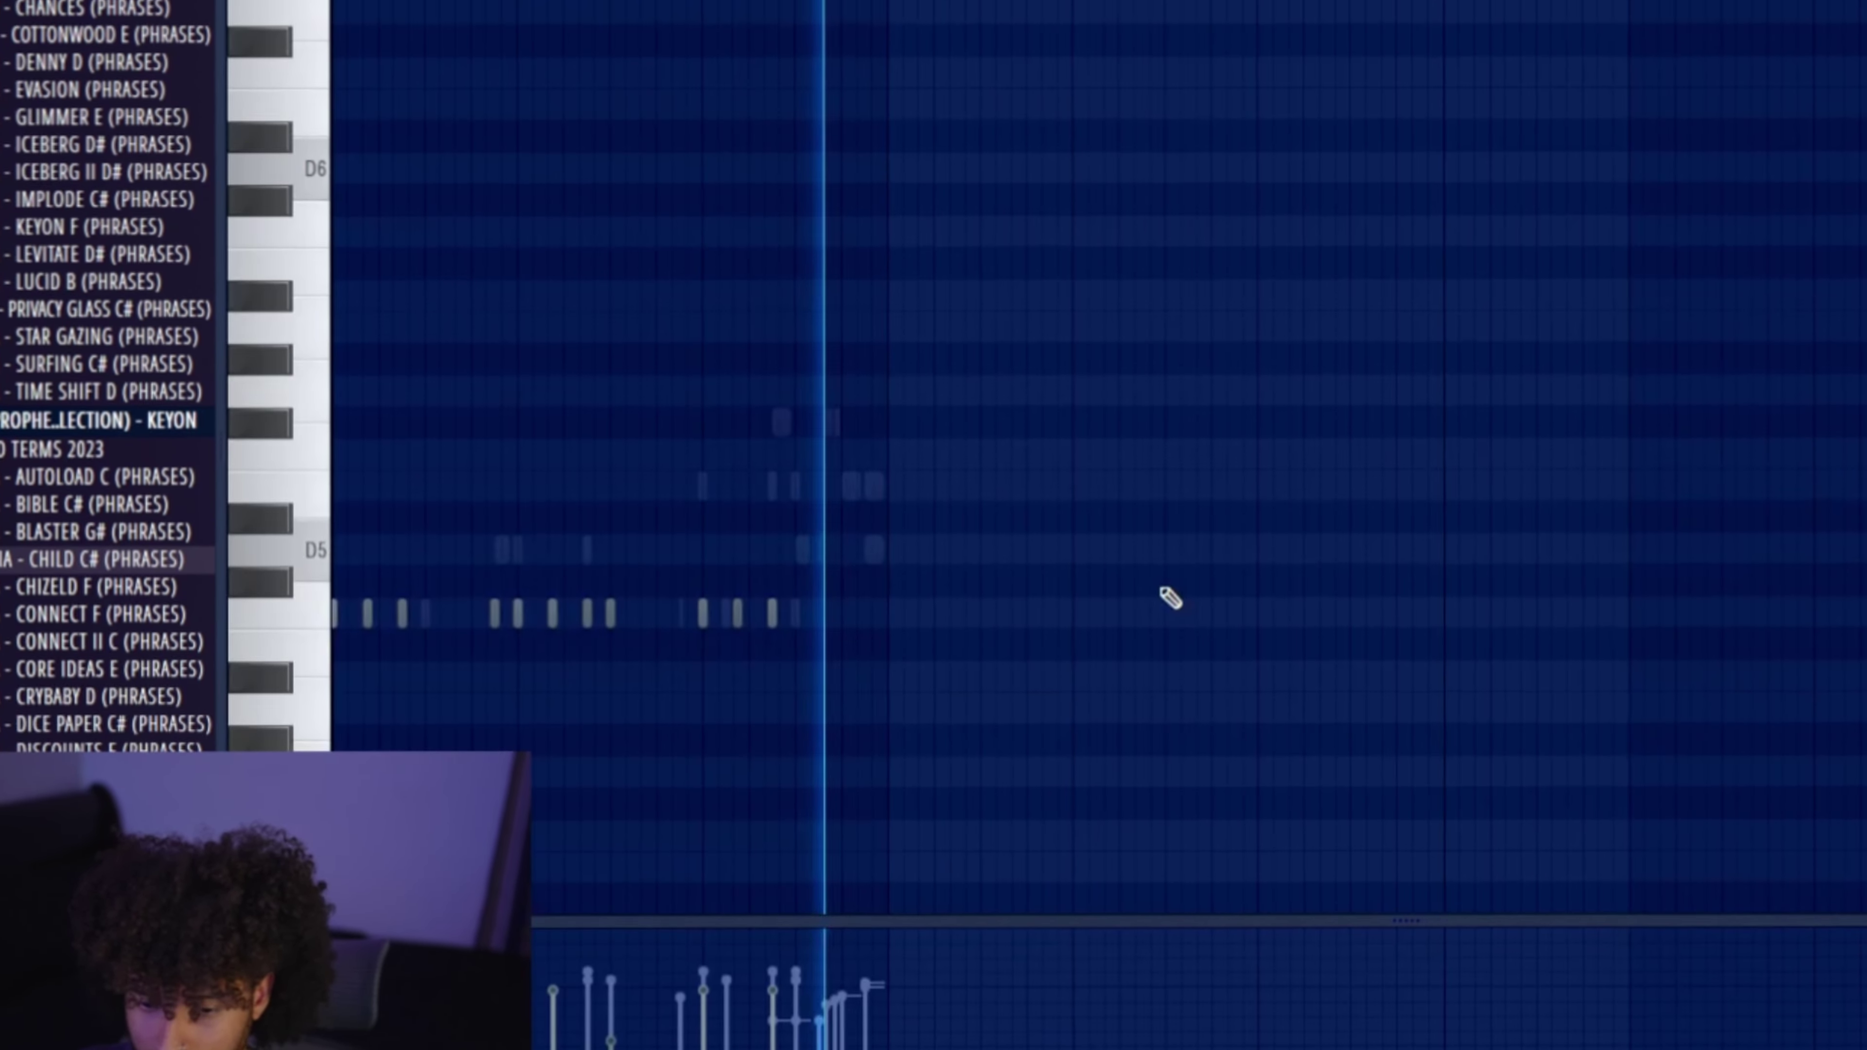
scroll(1167, 596, "up", 3)
key("F6")
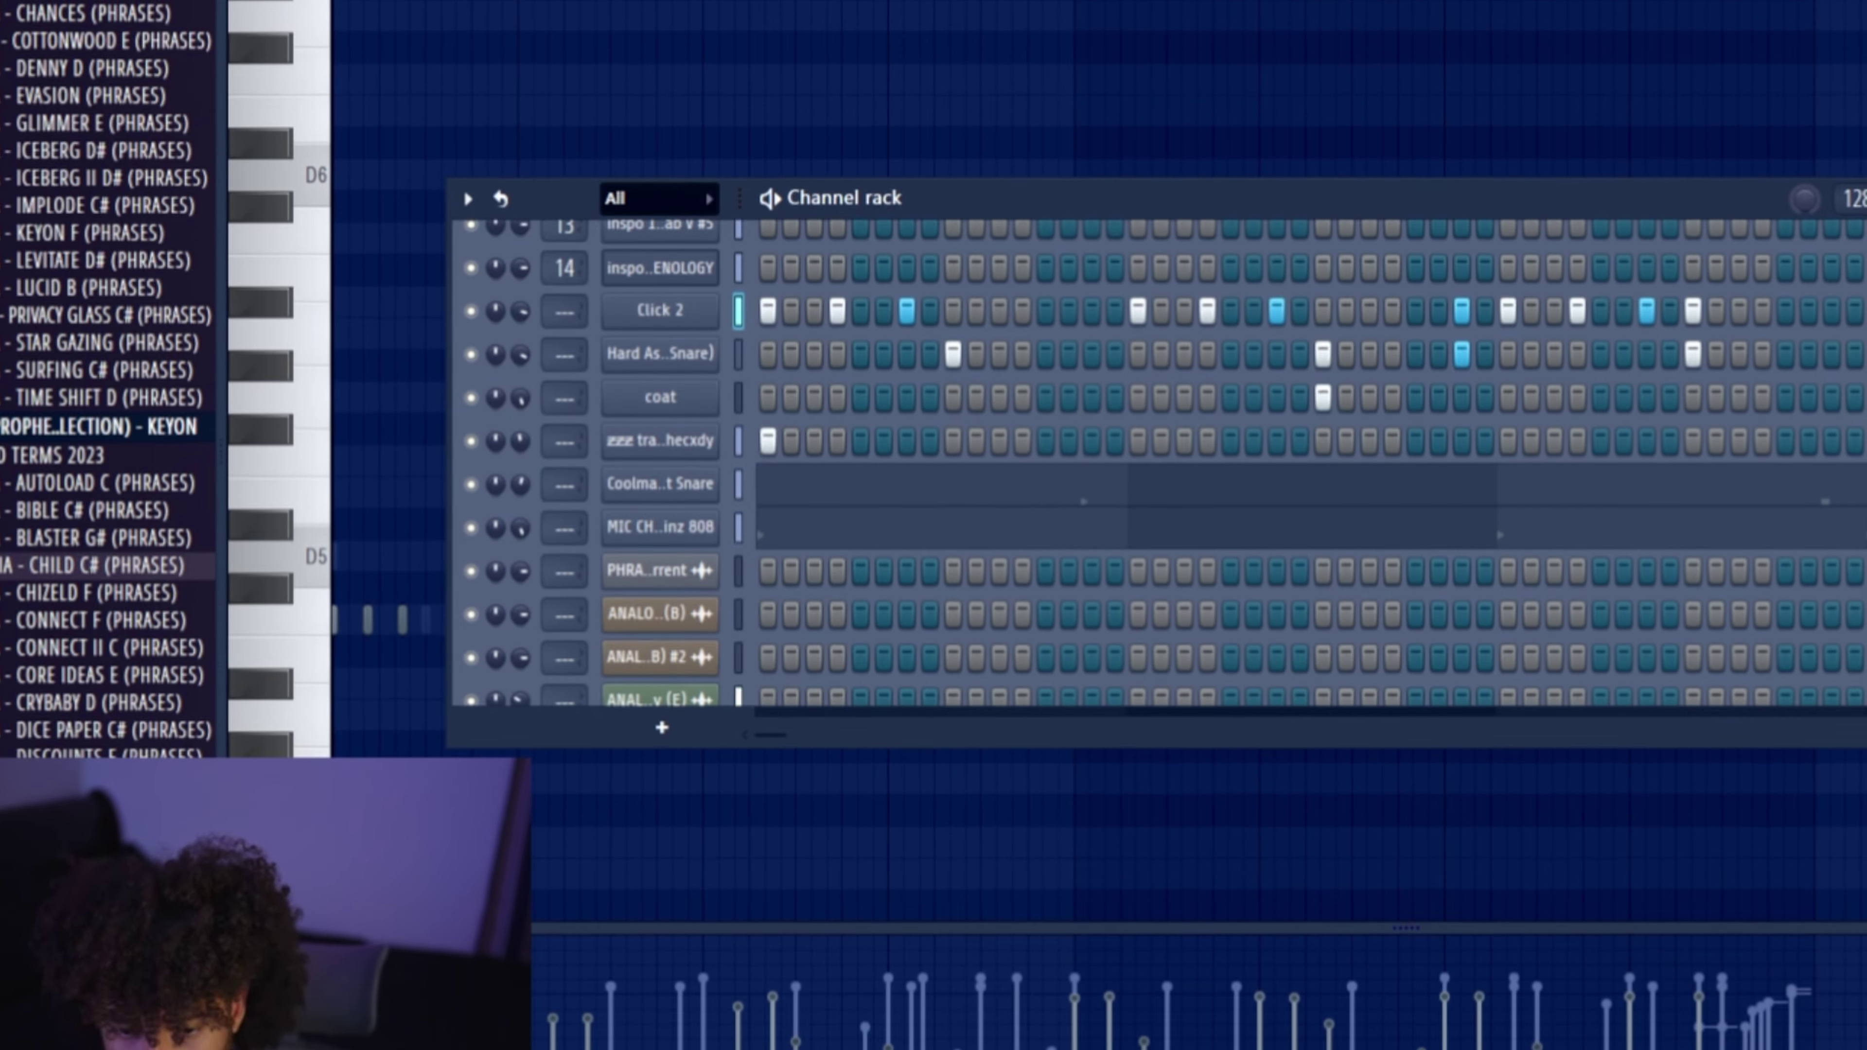
key("F5")
double_click(804, 592)
scroll(814, 565, "left", 3)
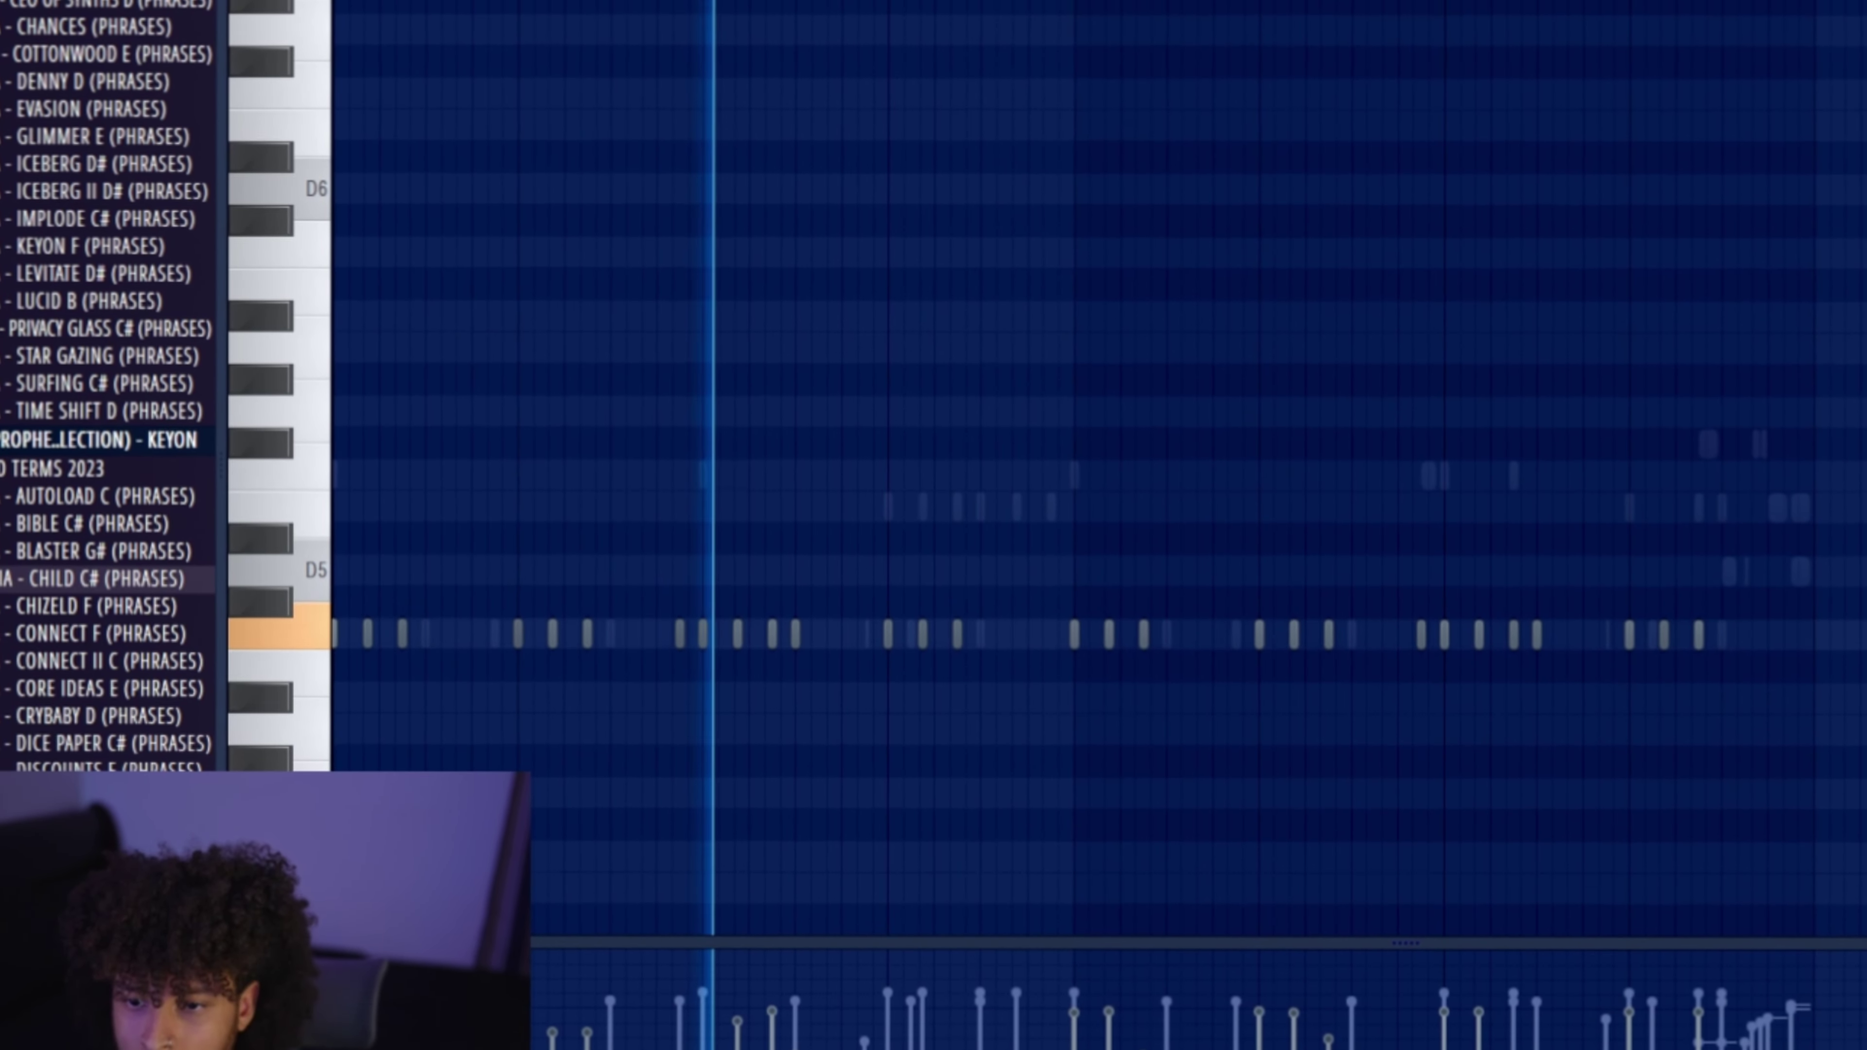
key("F6")
left_click(804, 538)
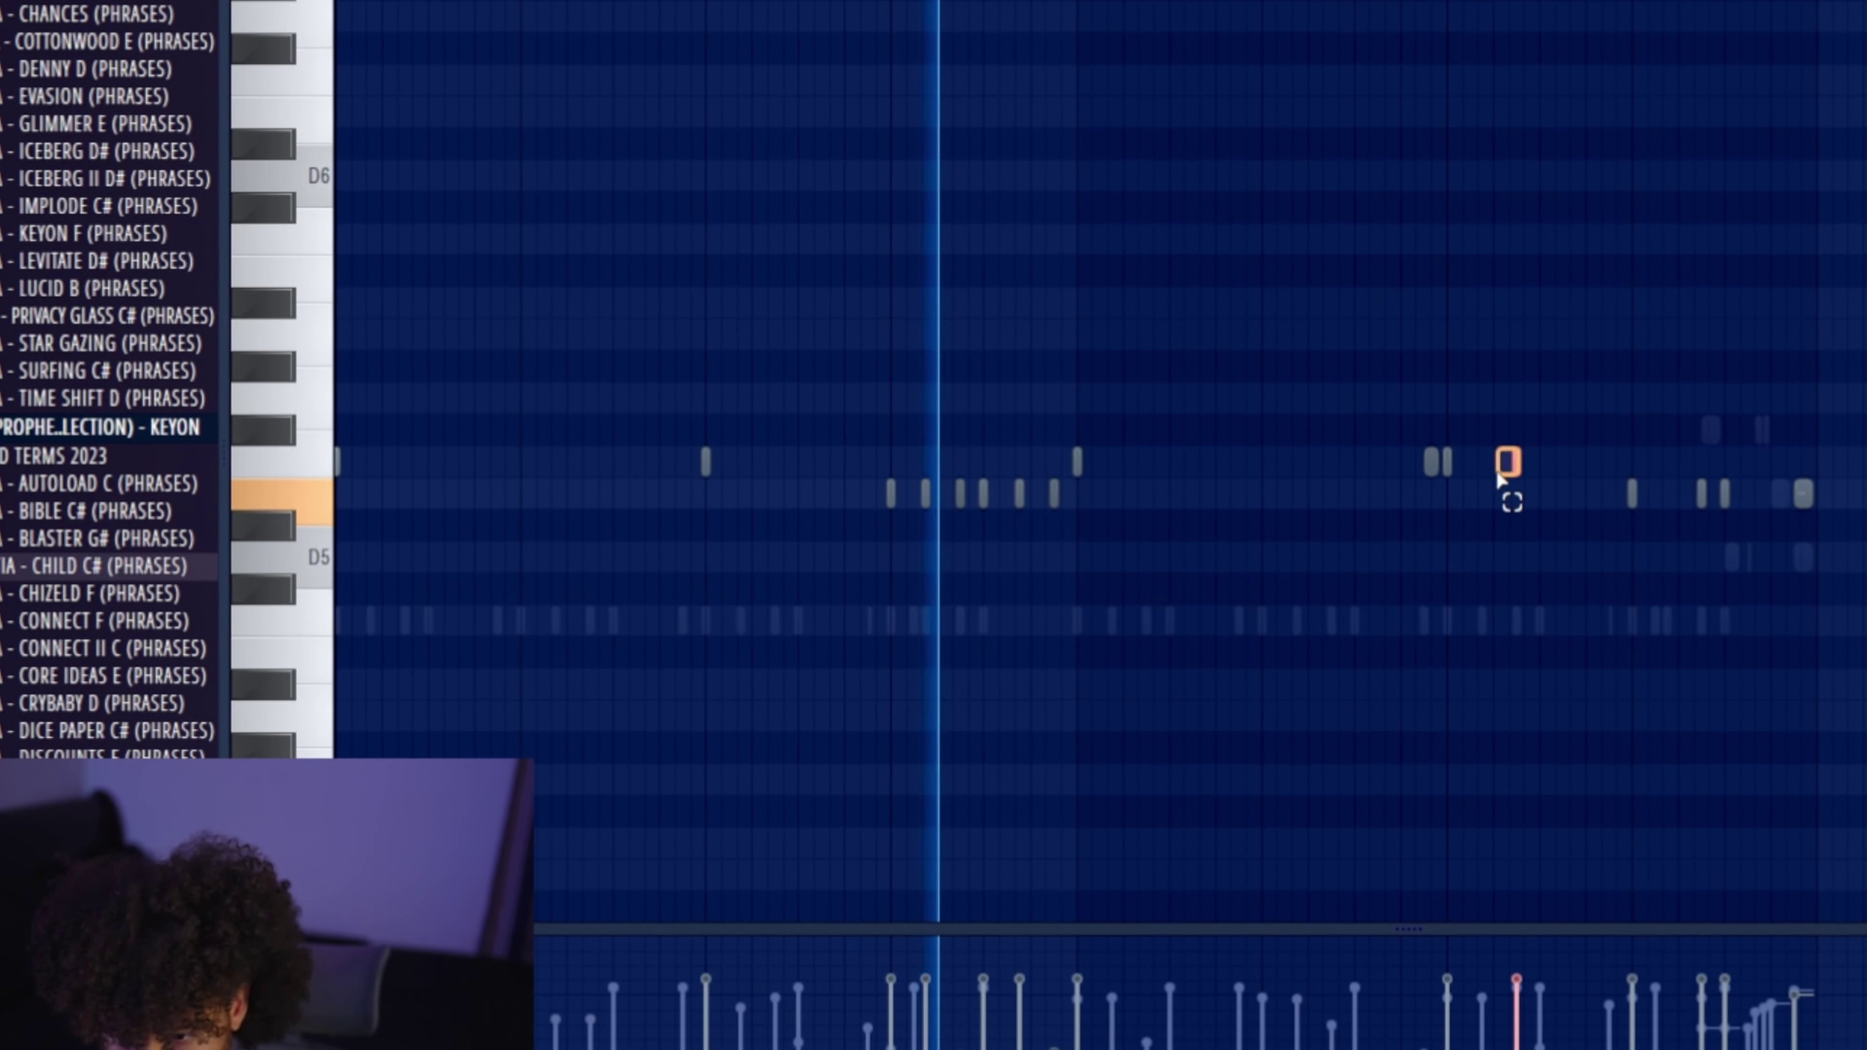
Open Pattern 3's MIC CHECK Spinz 808 notes, delete the D5 note just before bar 7 and clear the selection.
key("F5")
key("F7")
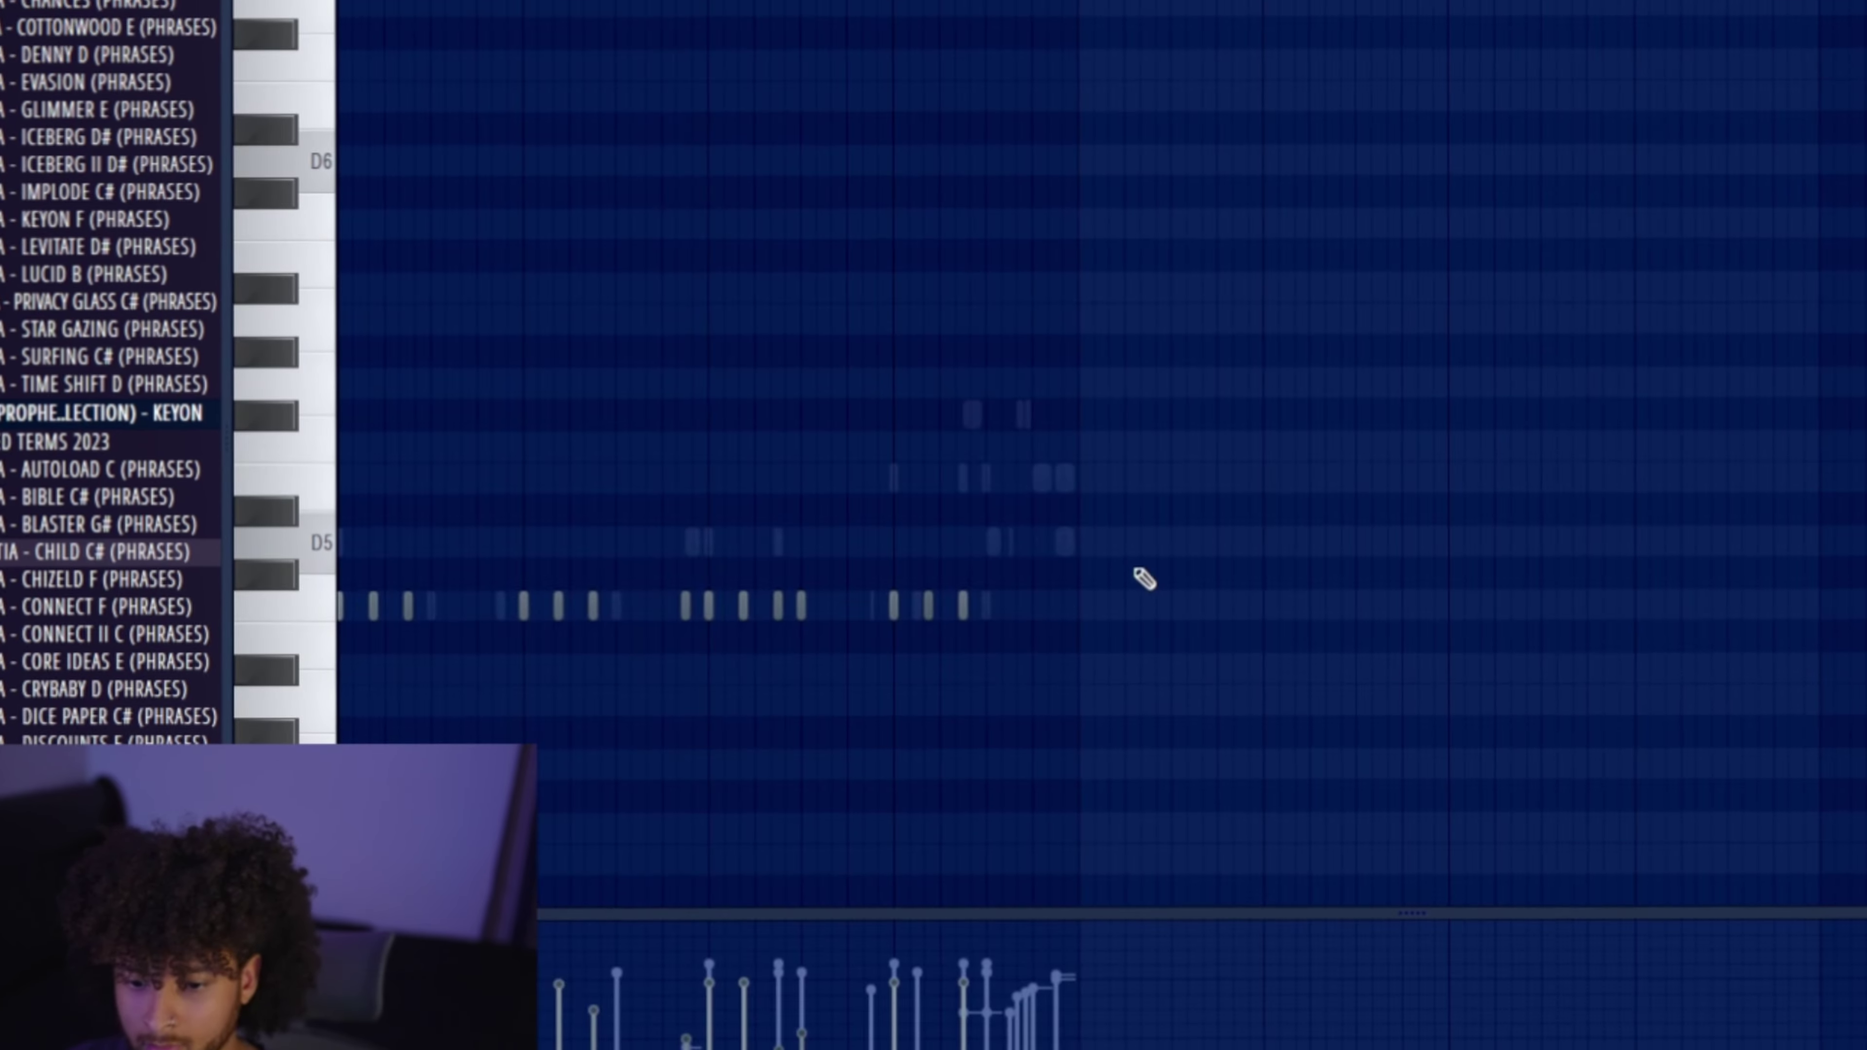
key("F6")
left_click(830, 513)
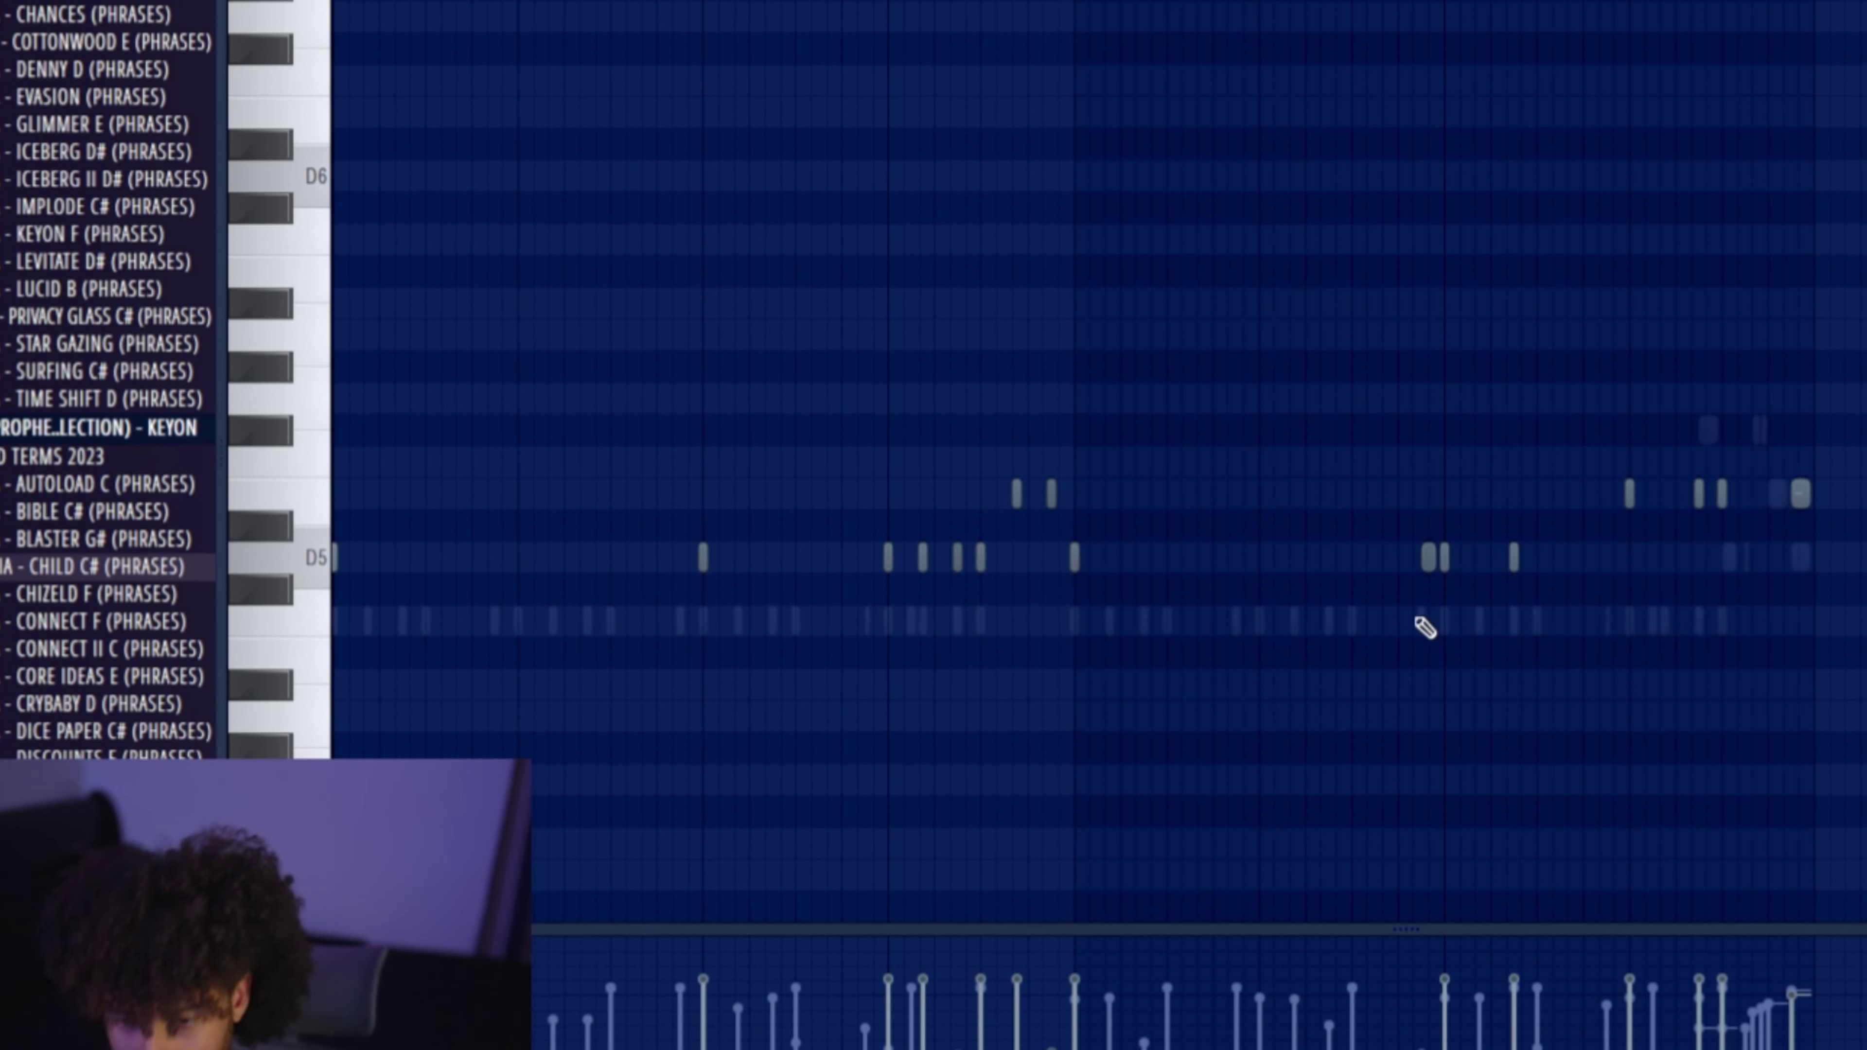
left_click(1421, 557, "ctrl")
key("Delete")
key("ctrl+a")
key("ctrl+d")
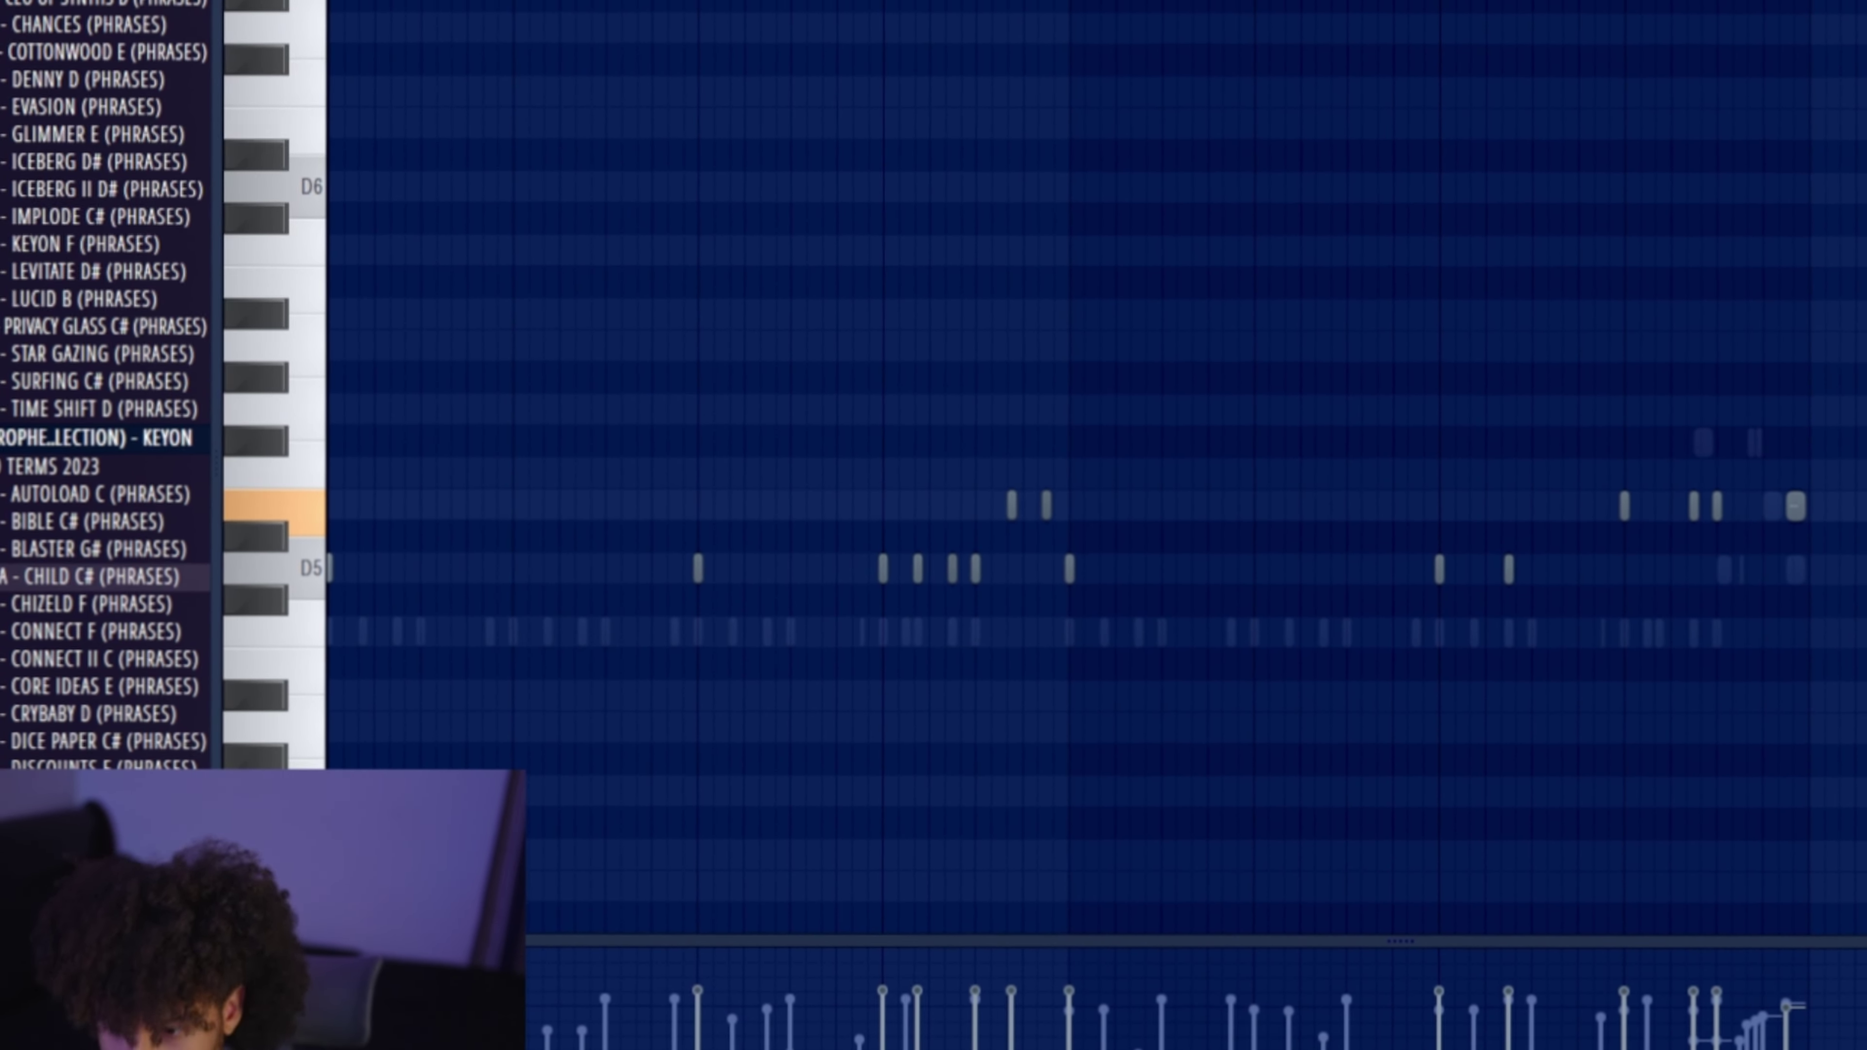